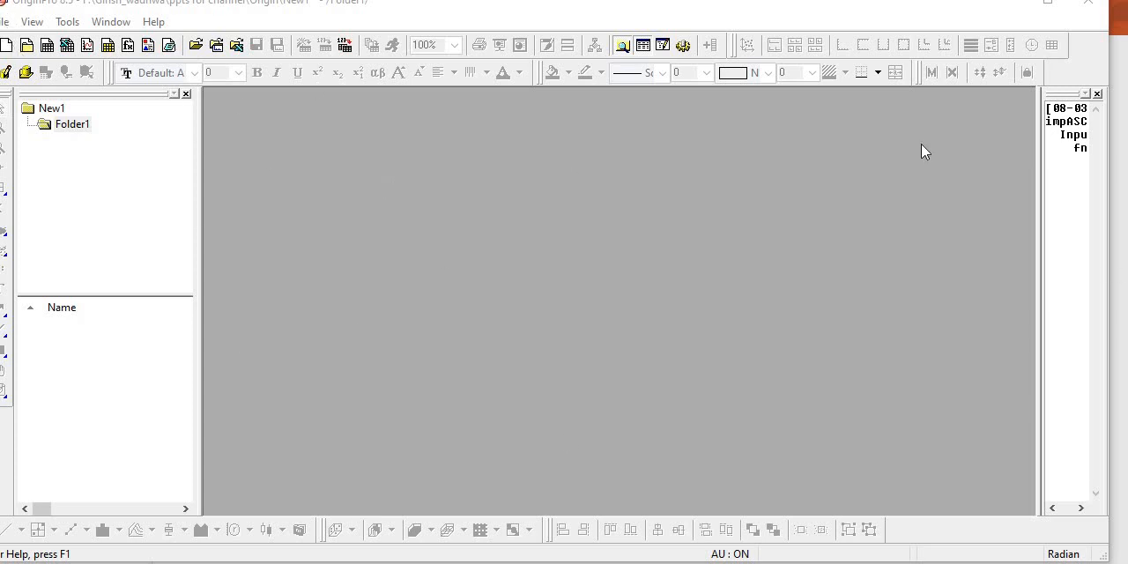
# - Create a new workbook, maximize its window and add two columns to the worksheet
pyautogui.click(48, 46)
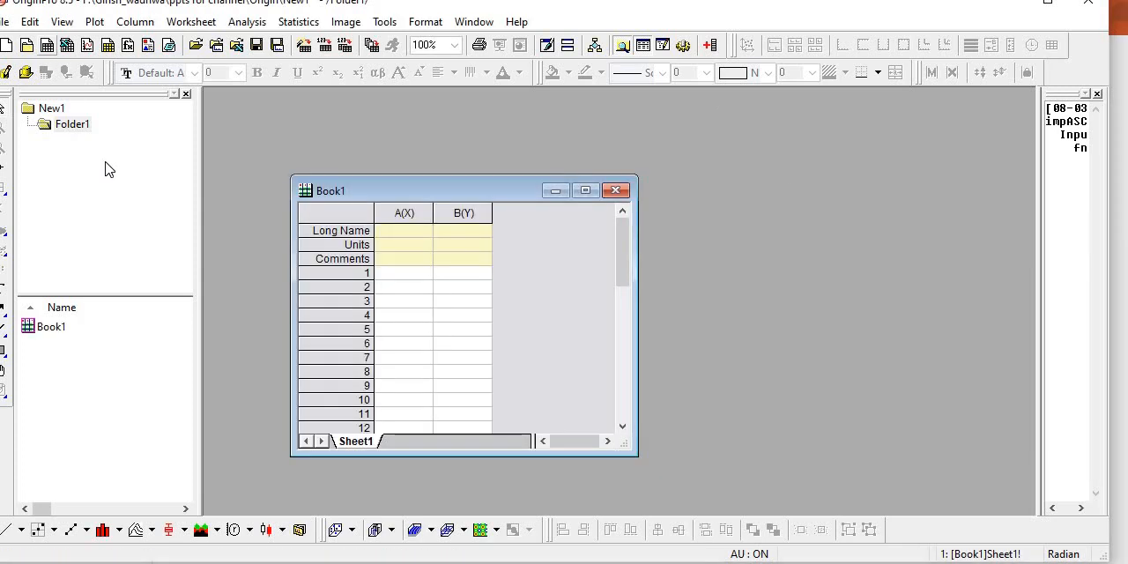
pyautogui.click(585, 190)
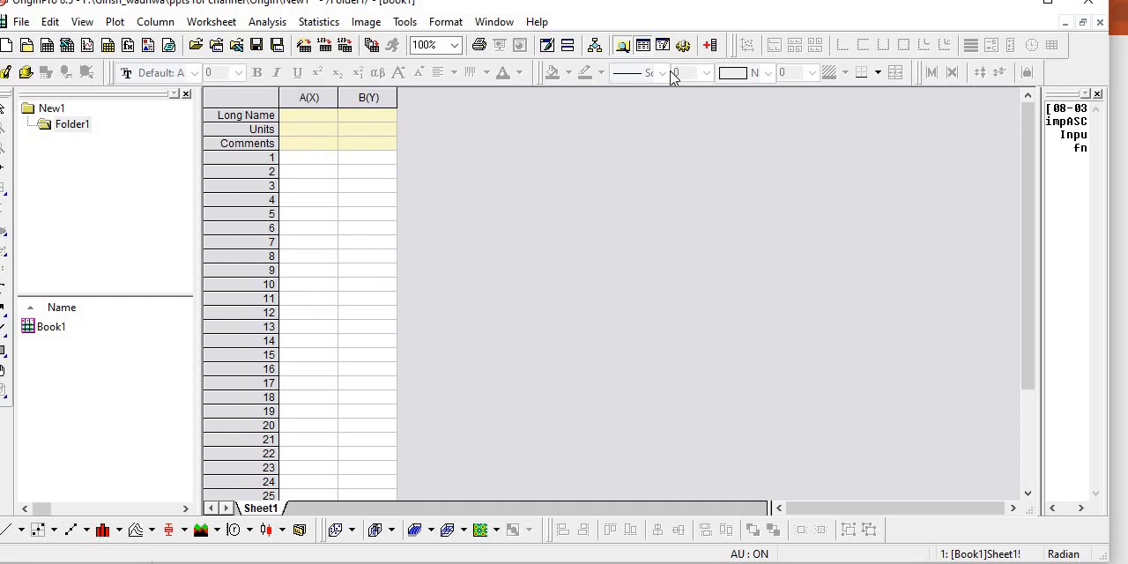
pyautogui.click(710, 49)
pyautogui.click(709, 49)
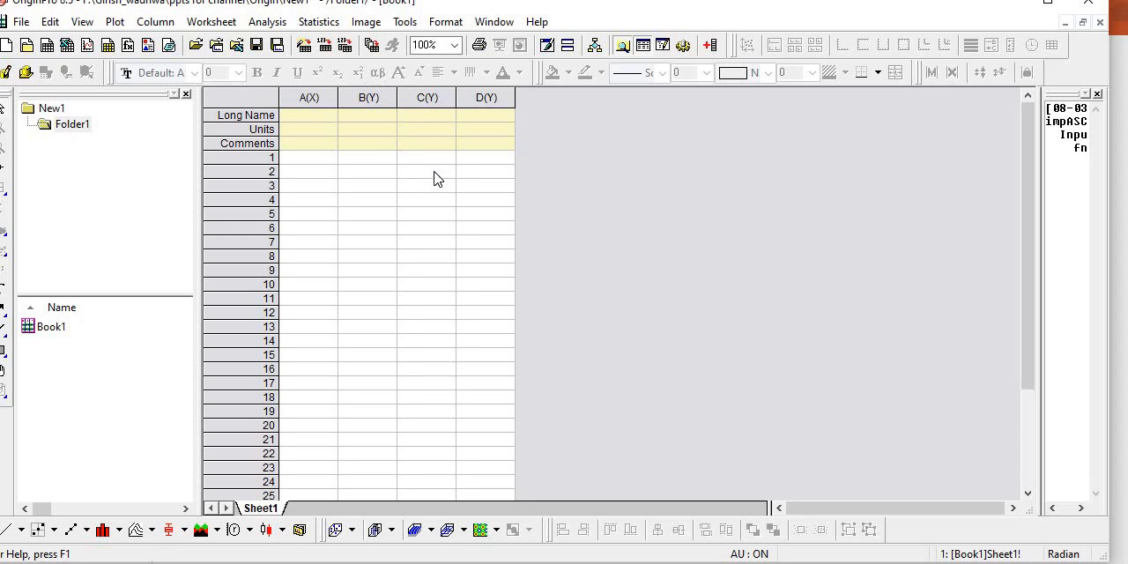
# - Set column B's plot designation to X
pyautogui.click(376, 97)
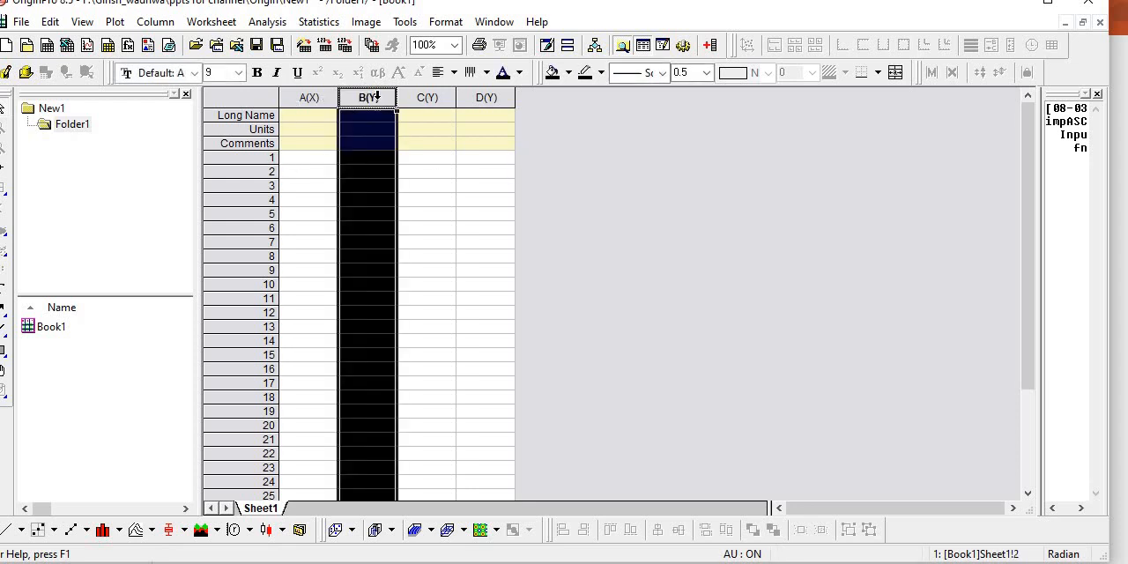
pyautogui.rightClick(376, 97)
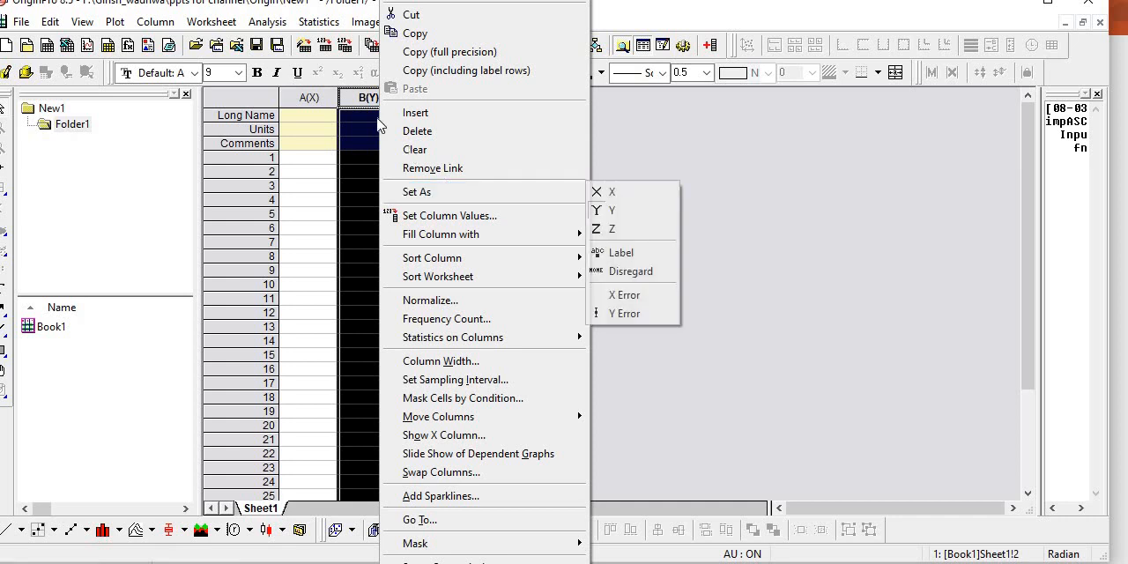
pyautogui.click(370, 102)
pyautogui.rightClick(371, 101)
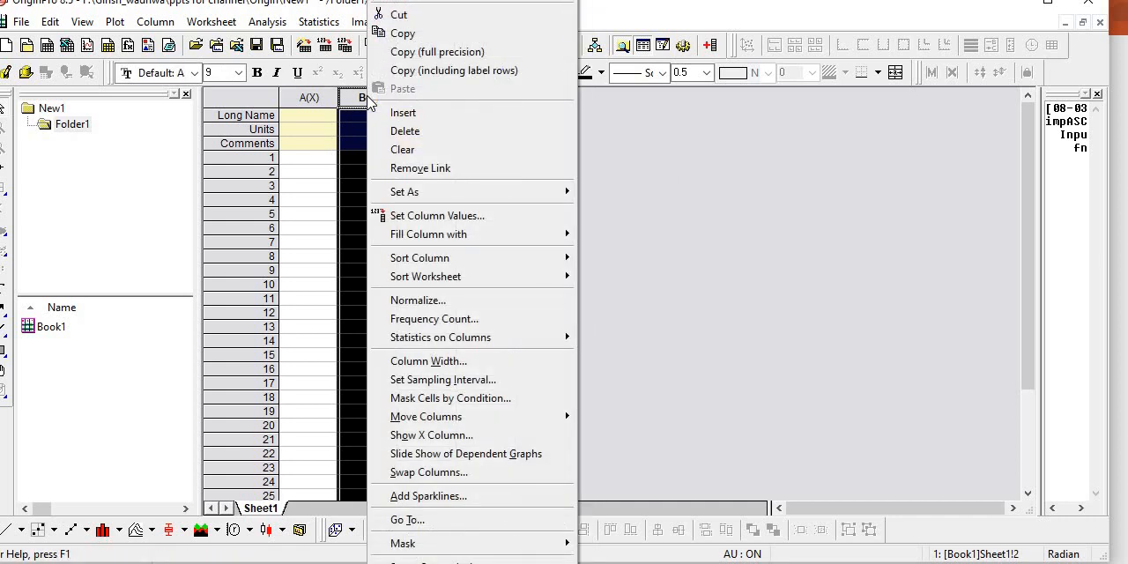
pyautogui.moveTo(483, 193)
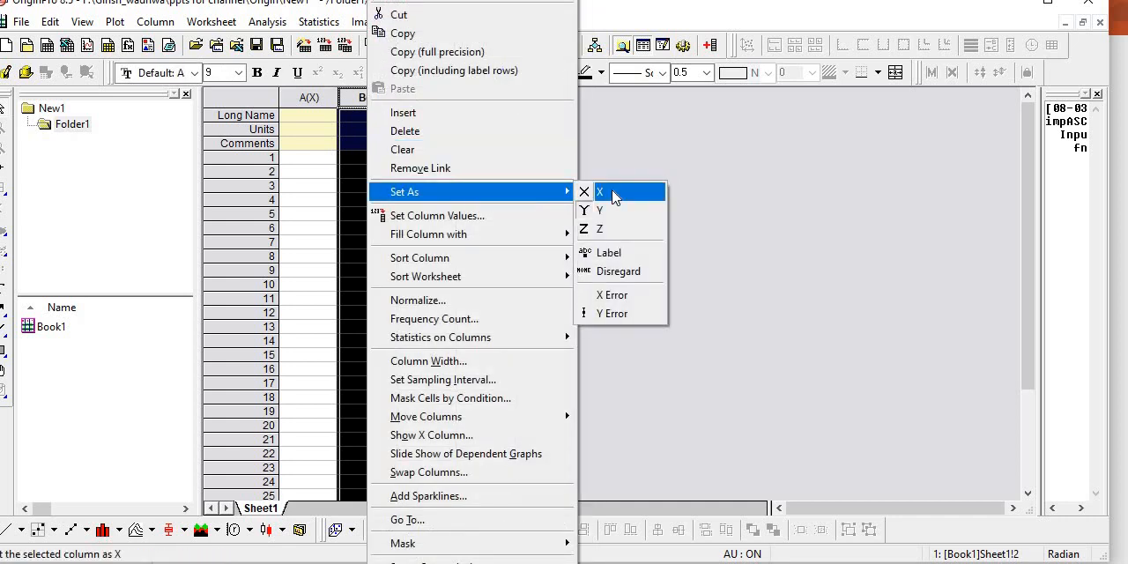
pyautogui.click(585, 192)
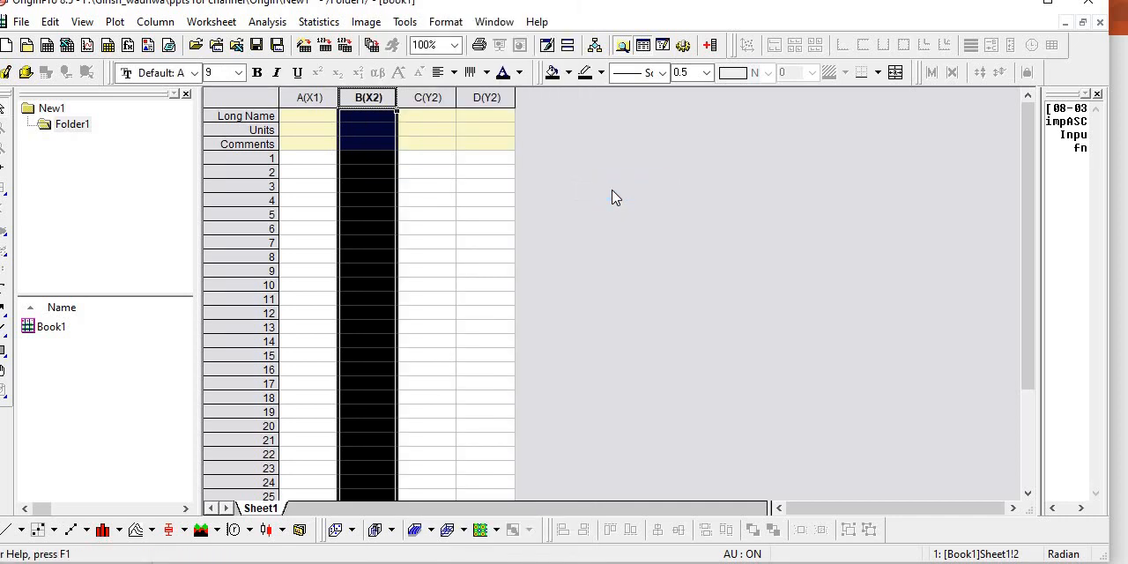
# - Change column B's plot designation back to Y
pyautogui.rightClick(377, 100)
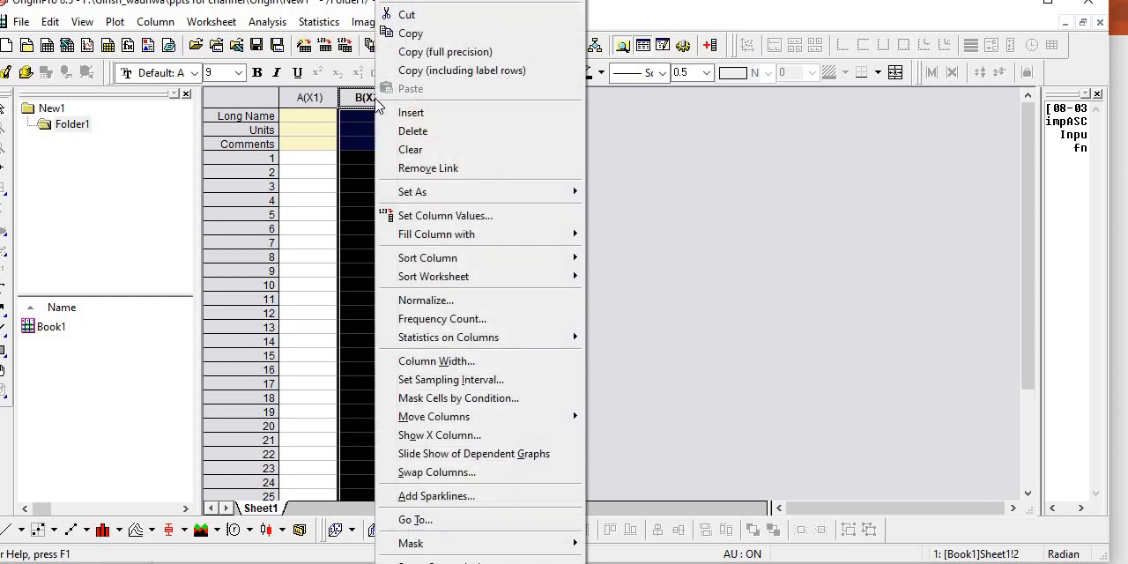
pyautogui.moveTo(498, 192)
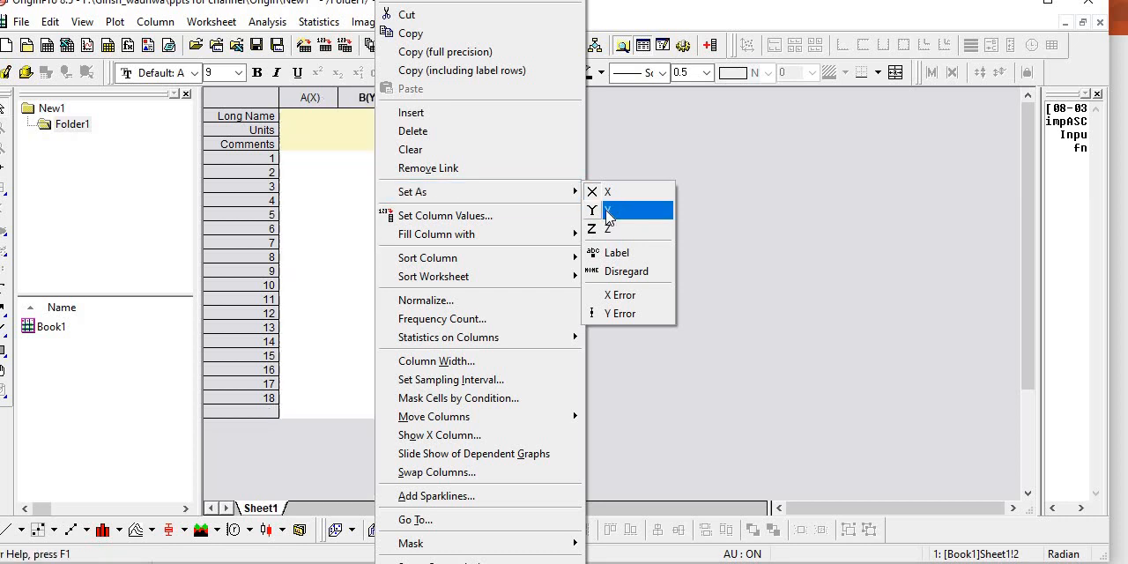
pyautogui.click(608, 210)
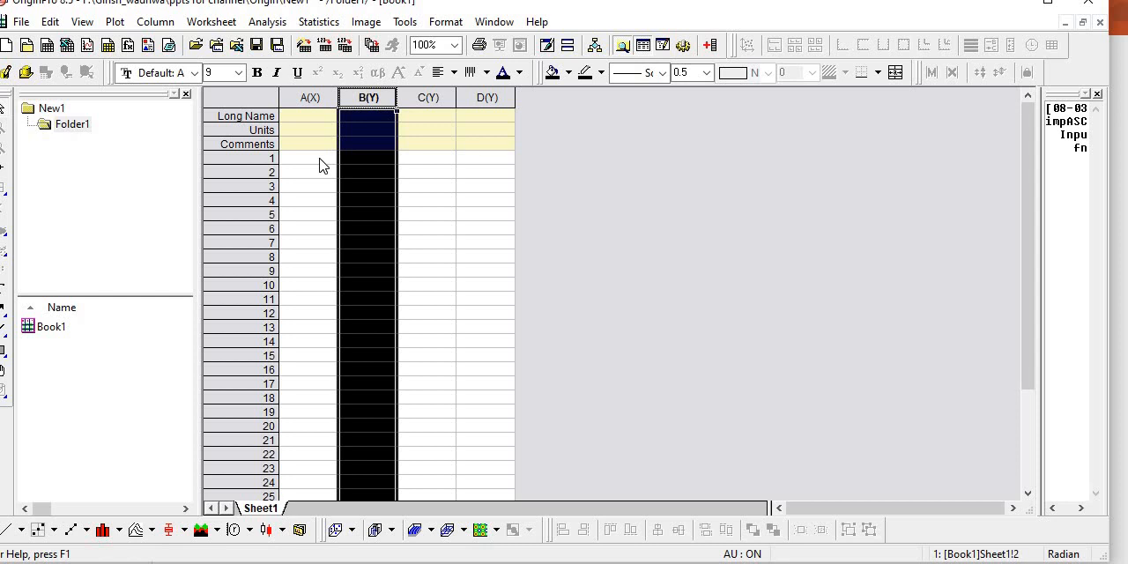
# - Import the IDV0.51 DAT file from the silvaco files folder into the worksheet as single ASCII
pyautogui.click(19, 23)
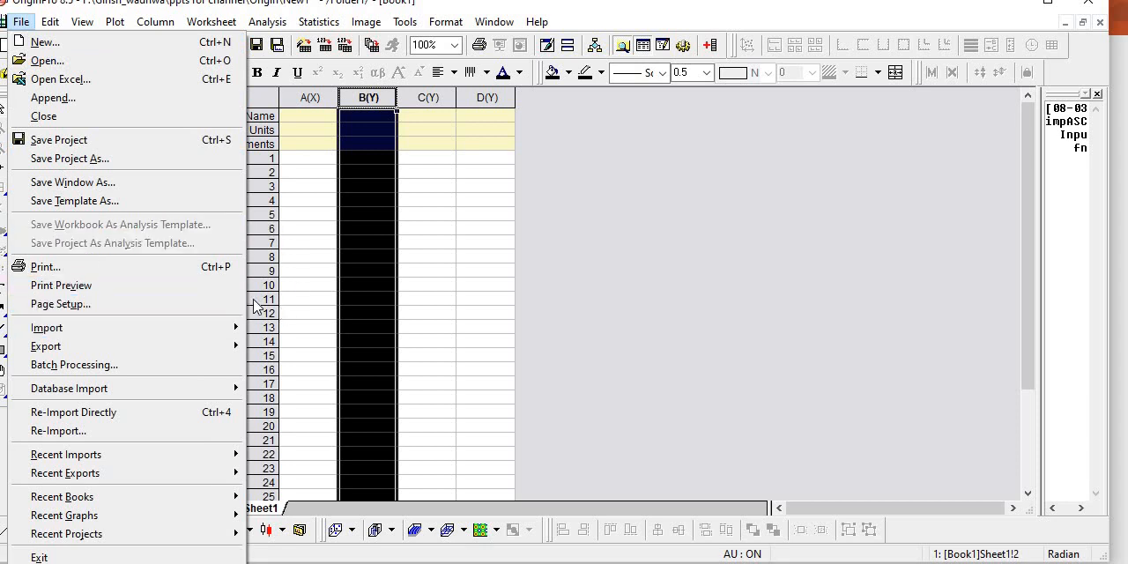
pyautogui.click(18, 23)
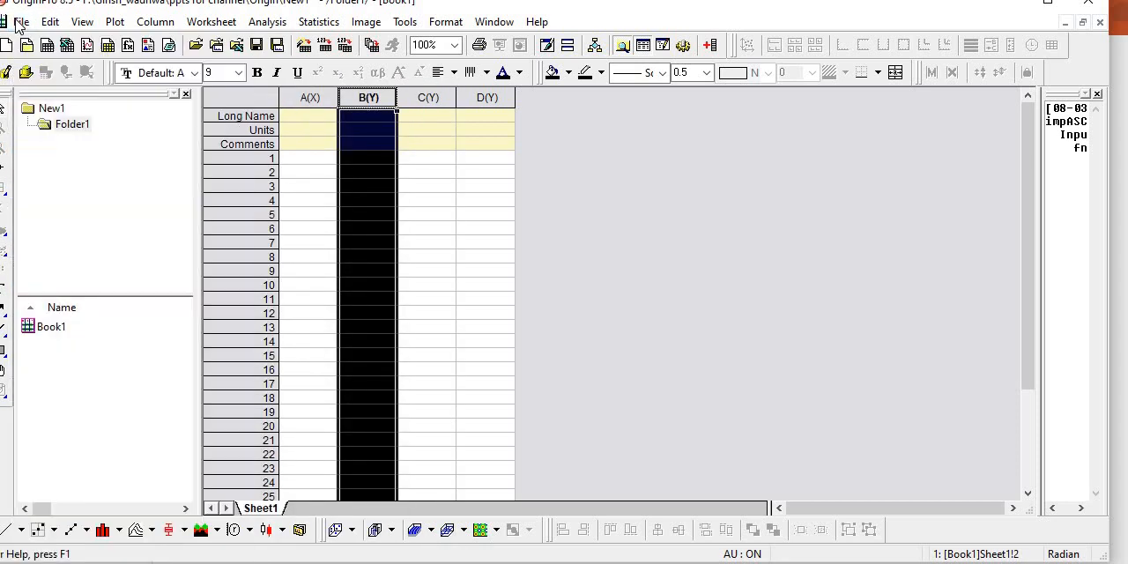
pyautogui.click(18, 22)
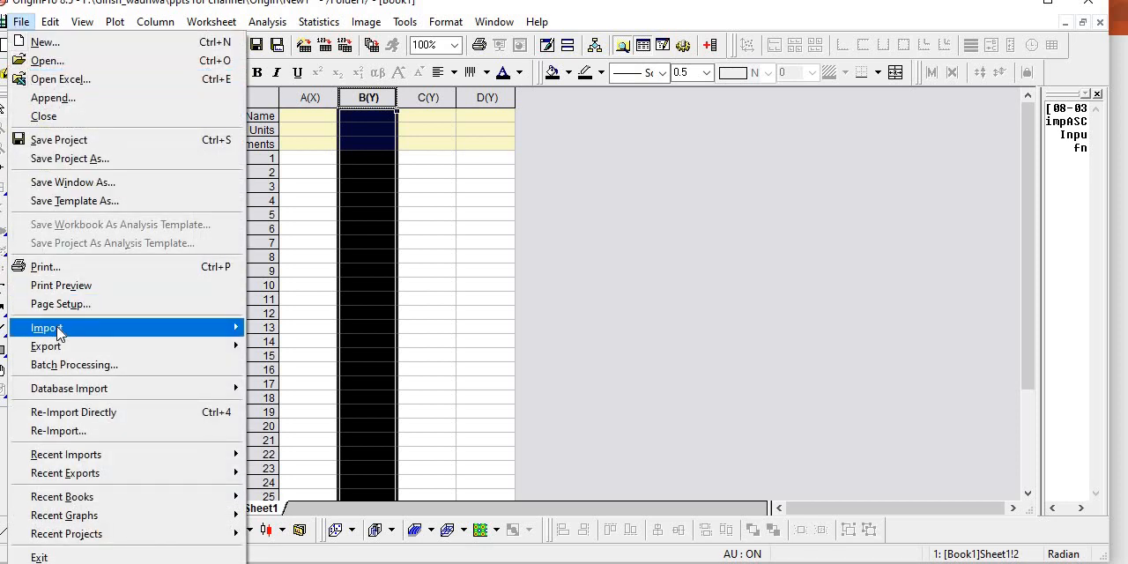
pyautogui.moveTo(59, 333)
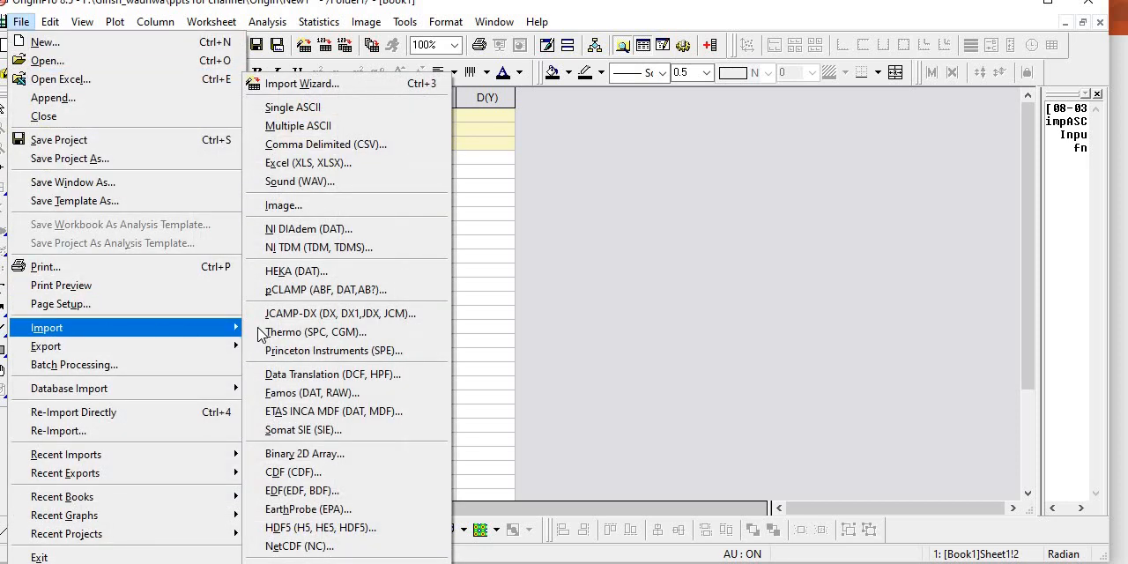
pyautogui.click(332, 113)
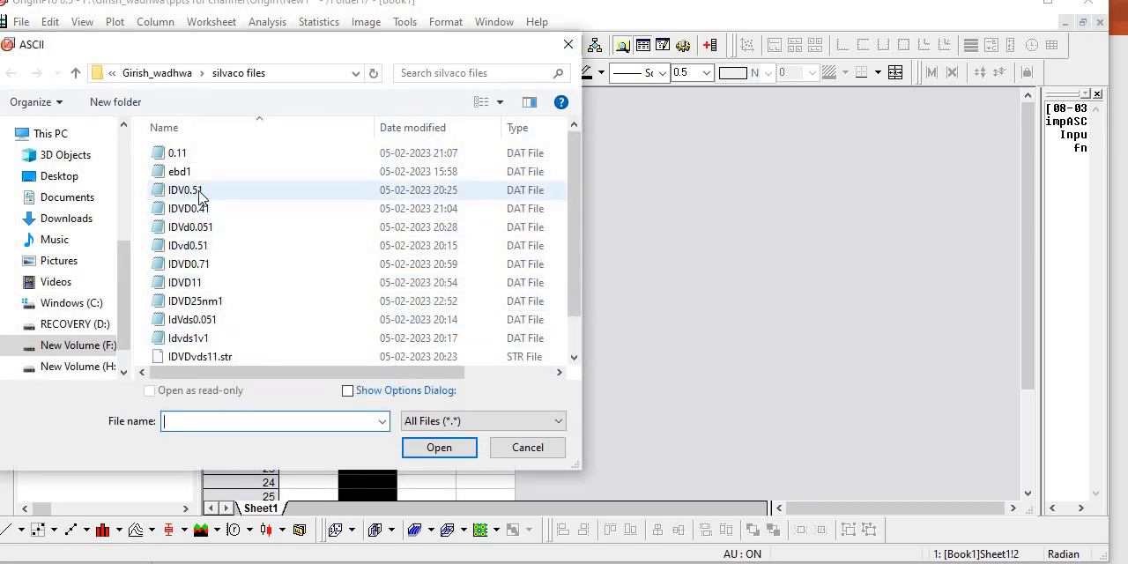
pyautogui.click(220, 195)
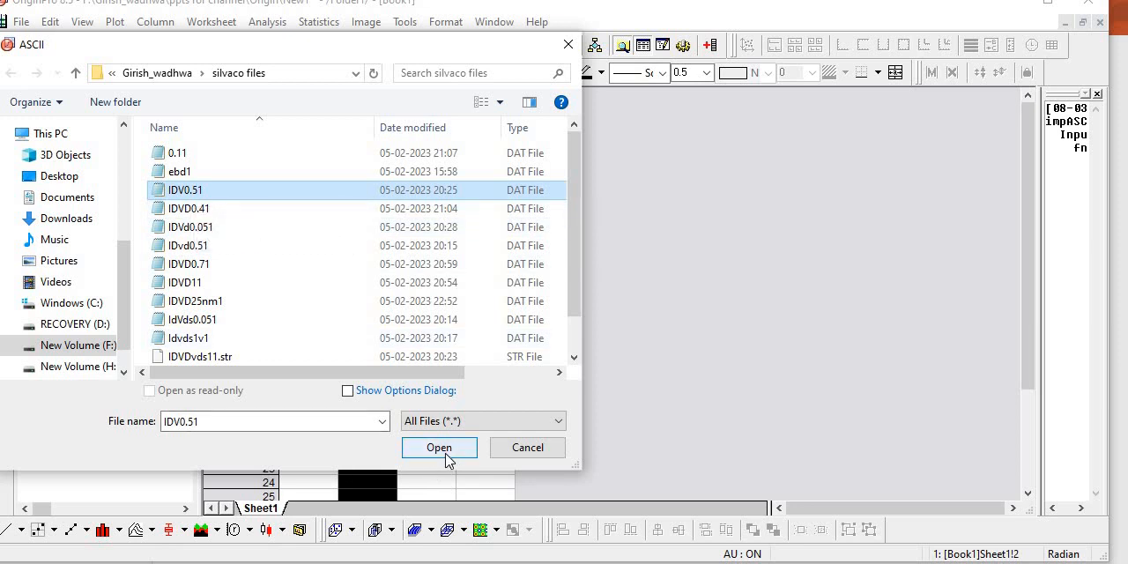
pyautogui.click(452, 423)
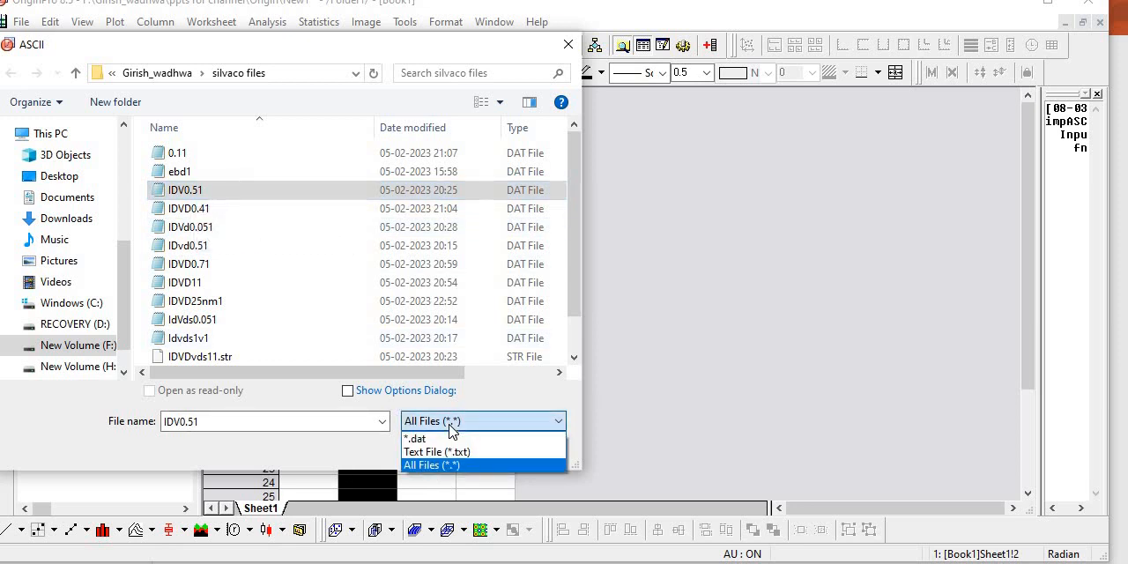
pyautogui.click(432, 464)
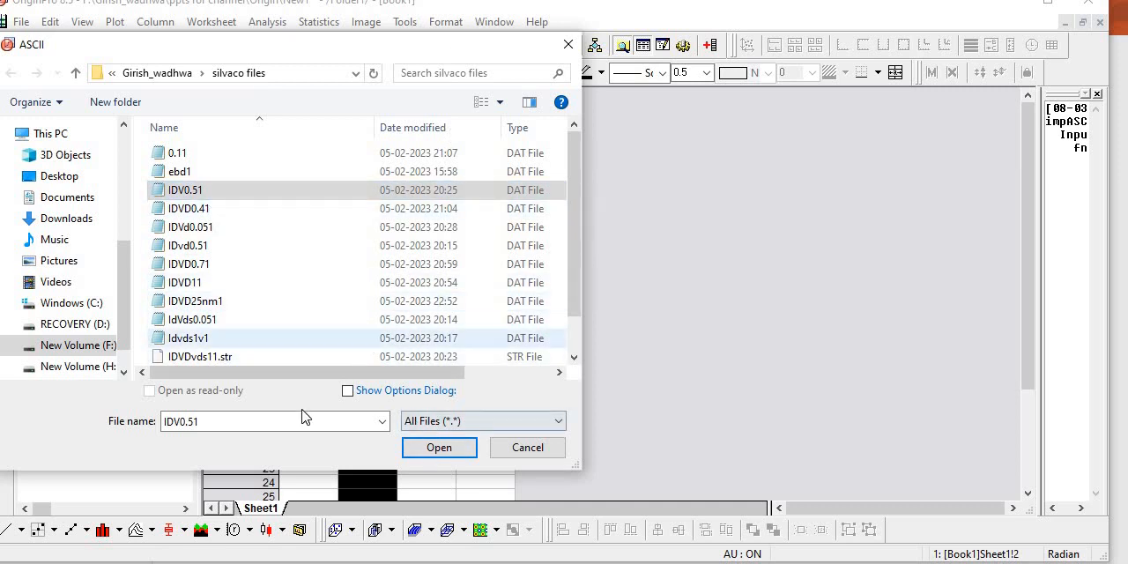
pyautogui.click(437, 448)
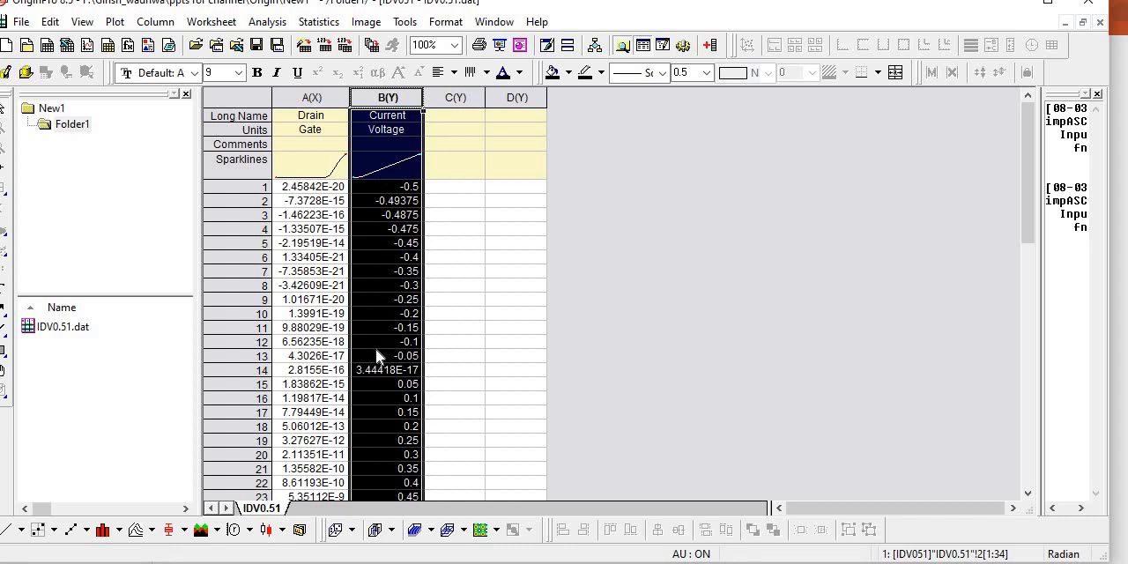
# - Replace column B's long name with "Gate"
pyautogui.scroll(-3, 376, 356)
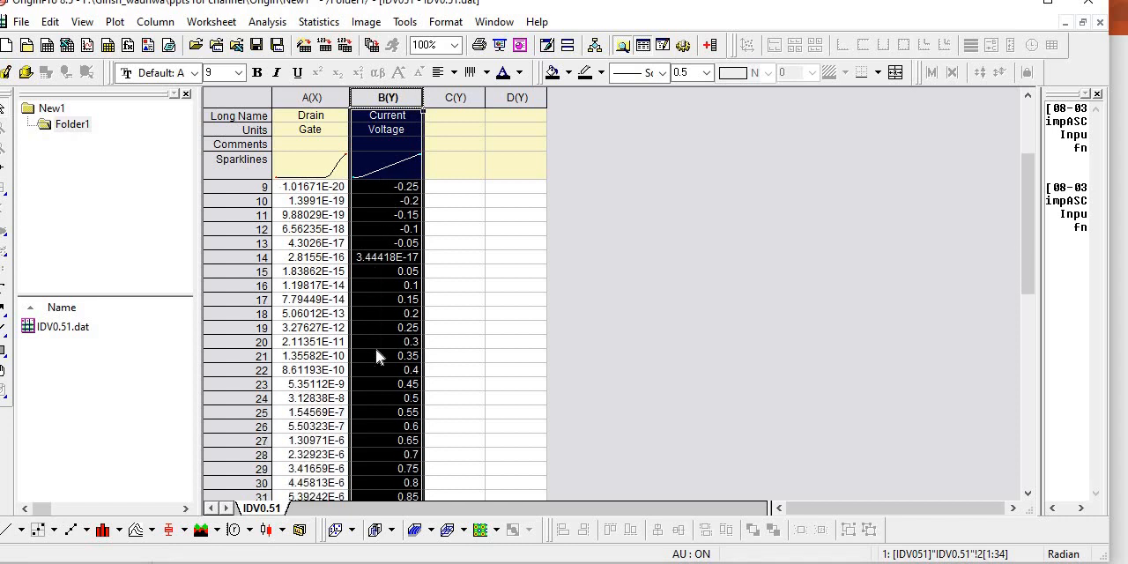
pyautogui.scroll(-3, 376, 356)
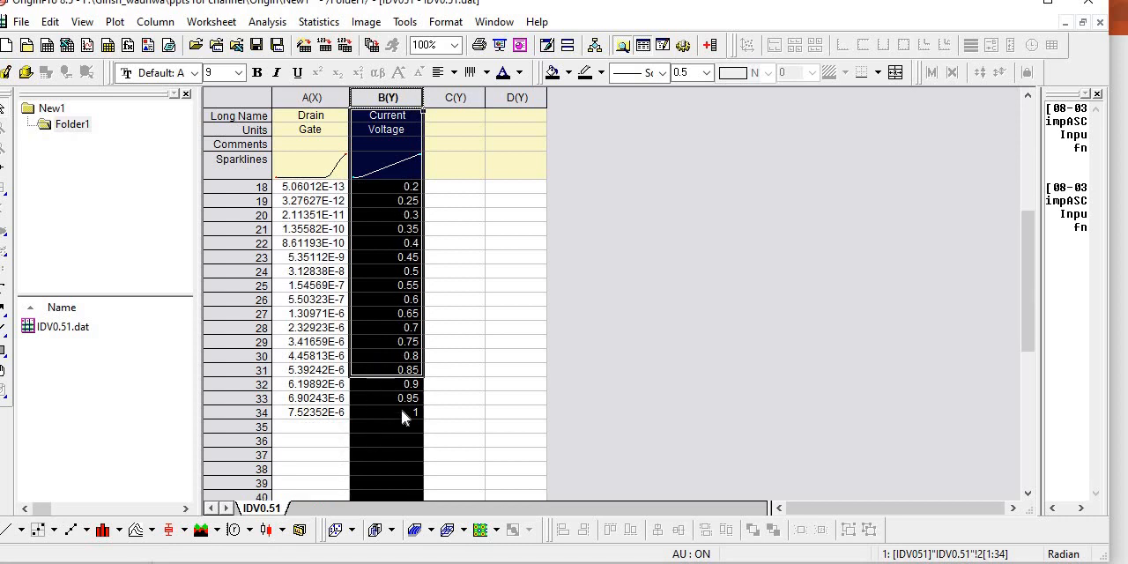
pyautogui.click(402, 412)
pyautogui.scroll(6, 391, 375)
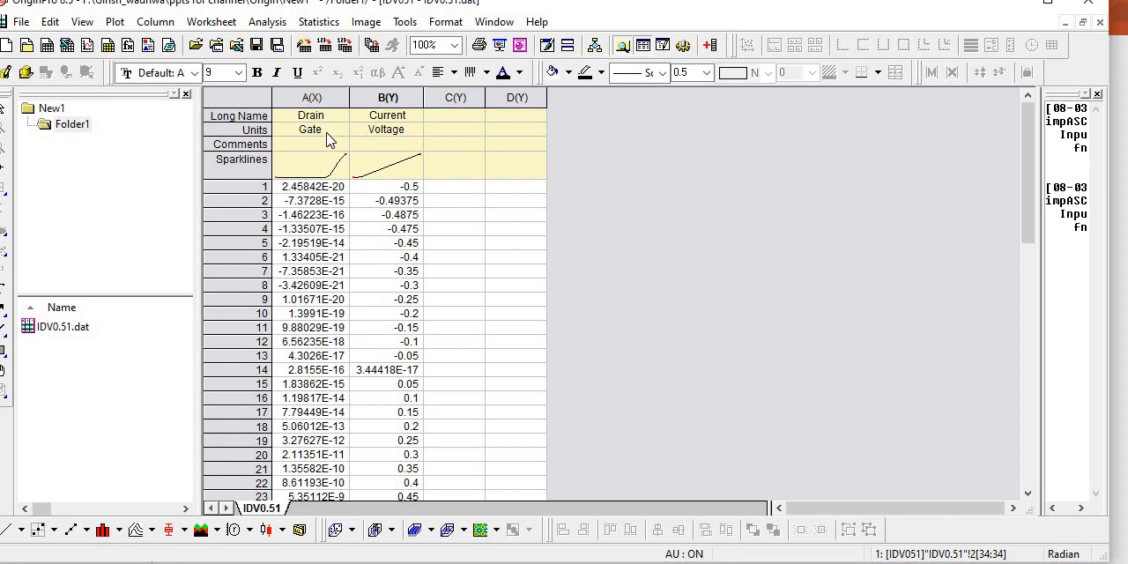
pyautogui.doubleClick(386, 114)
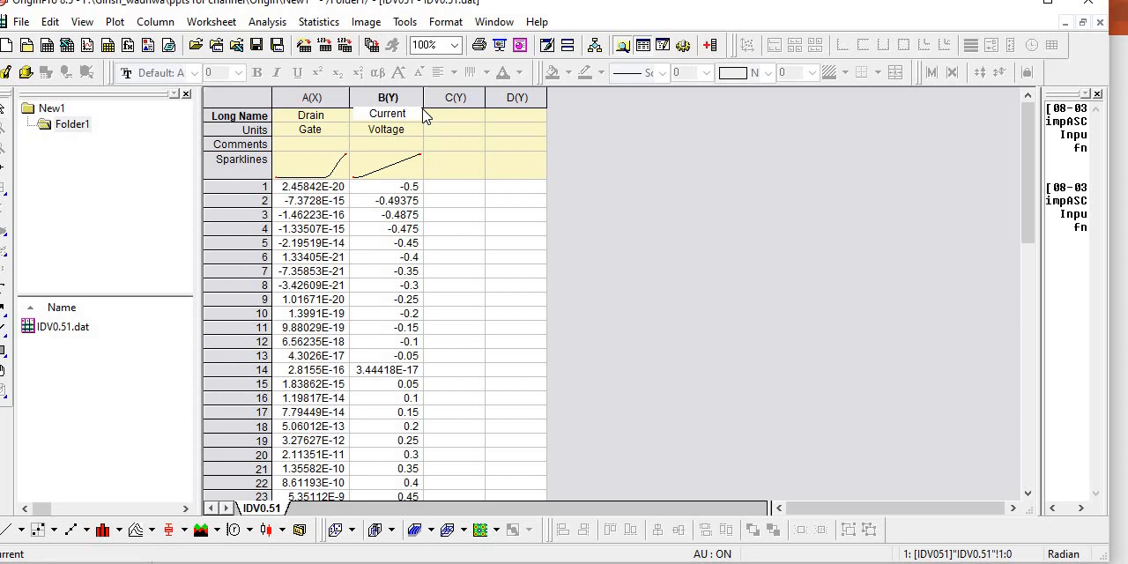
pyautogui.press('BackSpace')
pyautogui.press('BackSpace')
pyautogui.press('BackSpace')
pyautogui.press('BackSpace')
pyautogui.press('BackSpace')
pyautogui.press('BackSpace')
pyautogui.write('Gta')
pyautogui.write('te')
pyautogui.click(377, 144)
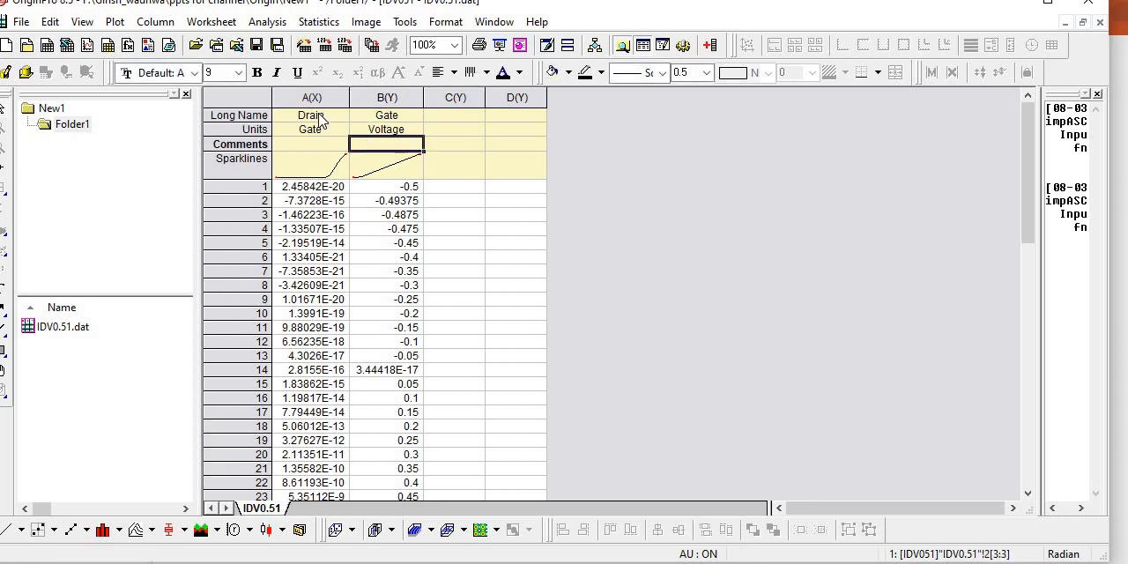
# - Clear the units text of columns A and B
pyautogui.doubleClick(319, 116)
pyautogui.moveTo(339, 115); pyautogui.dragTo(285, 114)
pyautogui.click(314, 132)
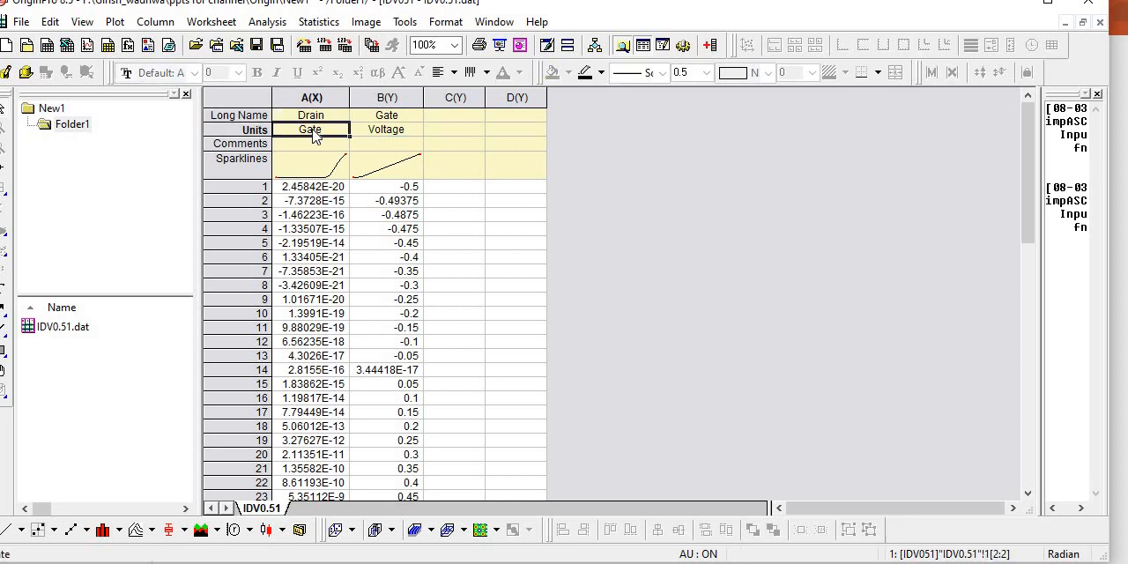
pyautogui.doubleClick(321, 133)
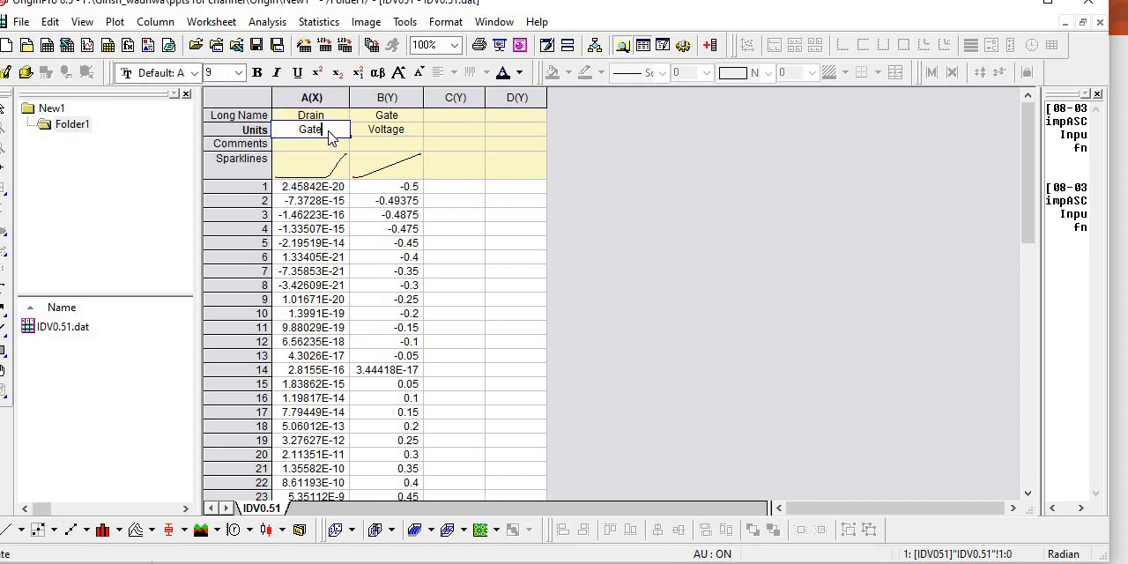
pyautogui.moveTo(327, 134); pyautogui.dragTo(293, 134)
pyautogui.press('BackSpace')
pyautogui.click(410, 131)
pyautogui.press('Delete')
# - Complete the long names as "Gate Voltage" for column B and "Drain Current" for column A
pyautogui.click(411, 115)
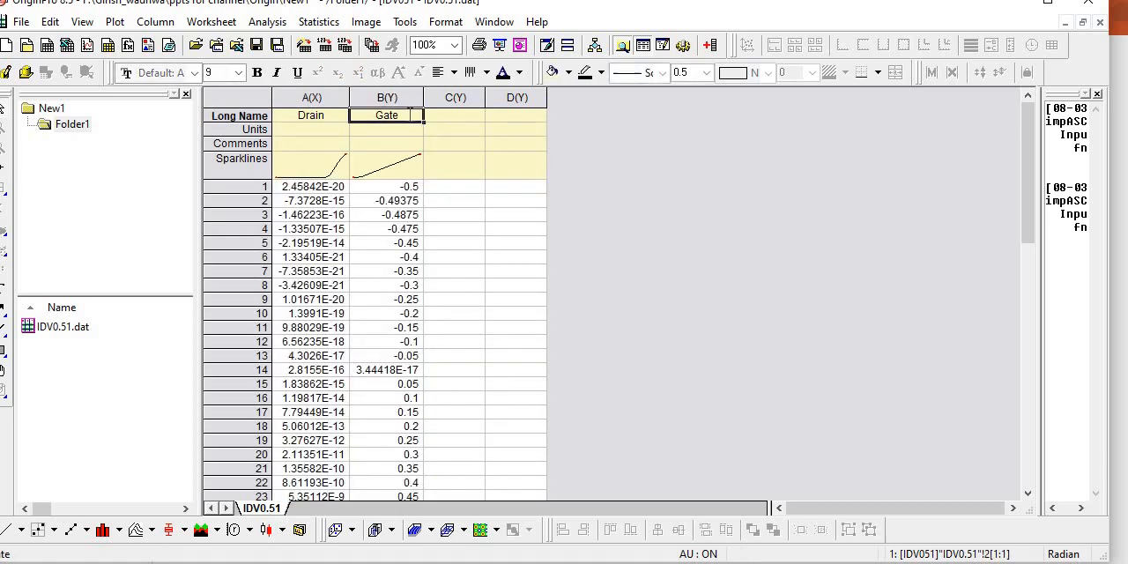
pyautogui.doubleClick(410, 114)
pyautogui.write('Voltage')
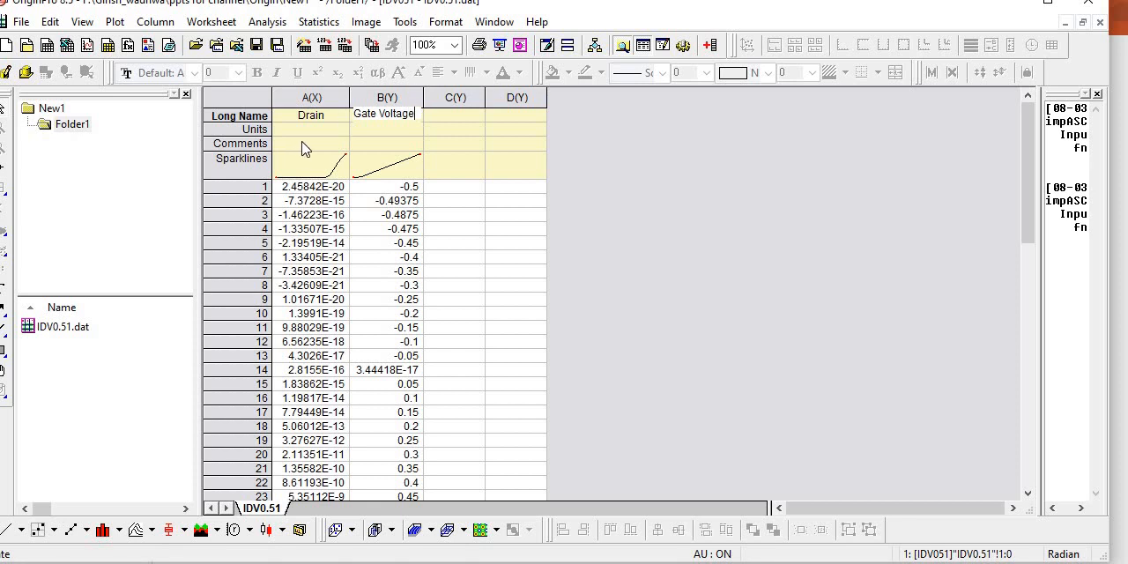
pyautogui.doubleClick(326, 117)
pyautogui.write('Current')
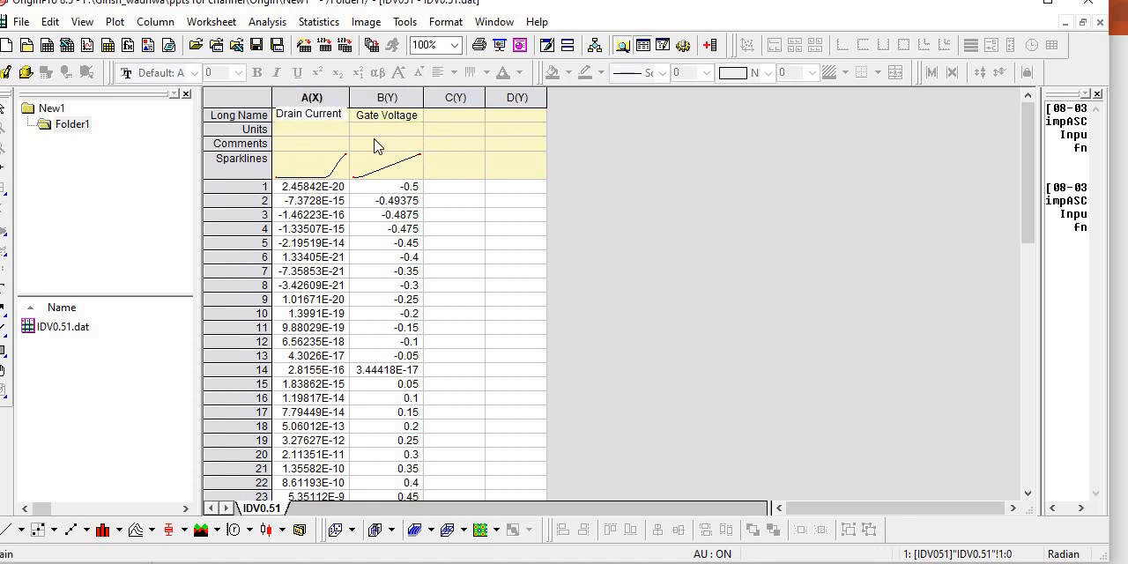
pyautogui.press('Return')
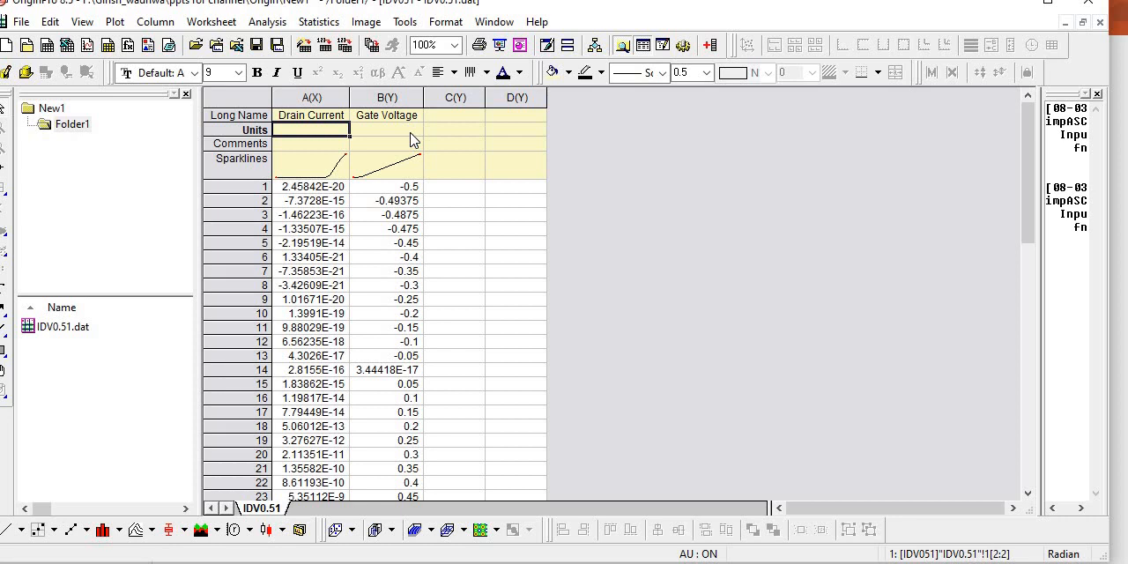
# - Enter (A/um) as the units of the Drain Current column
pyautogui.doubleClick(315, 129)
pyautogui.write('(')
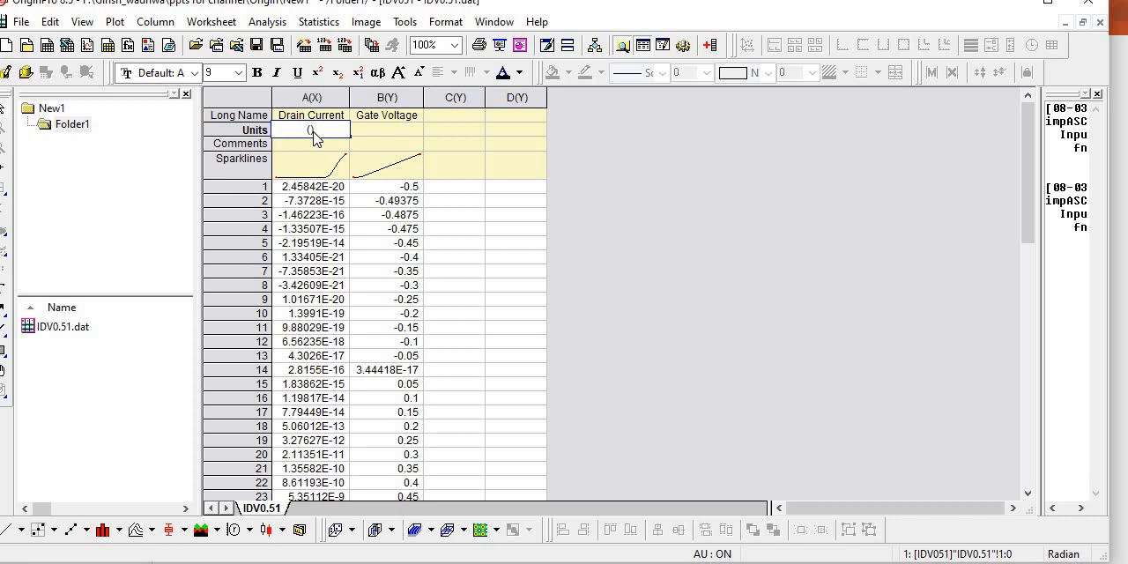
pyautogui.write(')')
pyautogui.press('Left')
pyautogui.write('A/um')
# - Enter (V) as the units of the Gate Voltage column
pyautogui.click(405, 130)
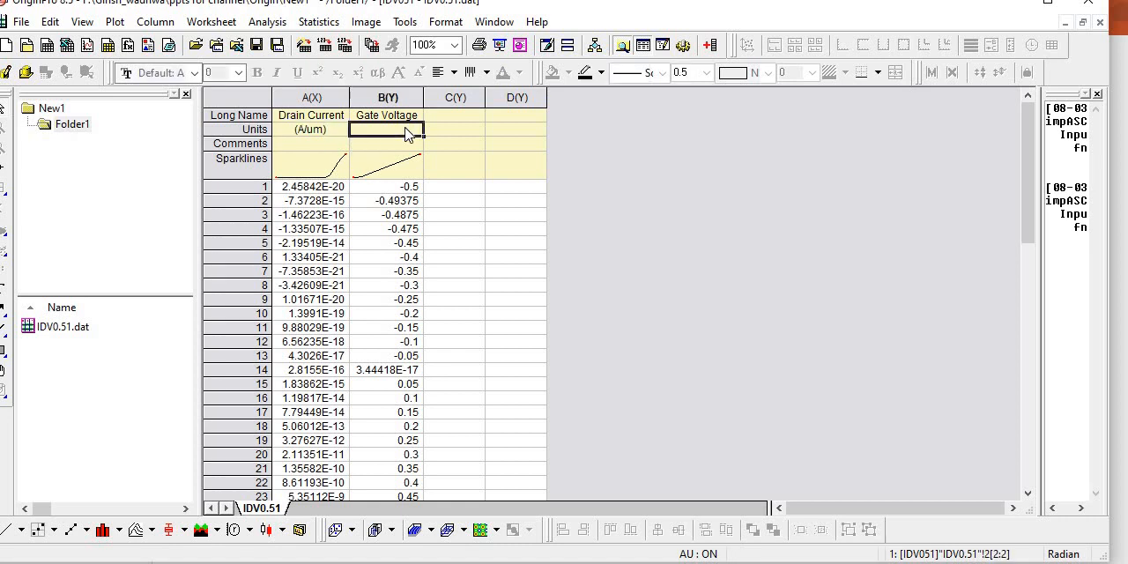
pyautogui.write('(')
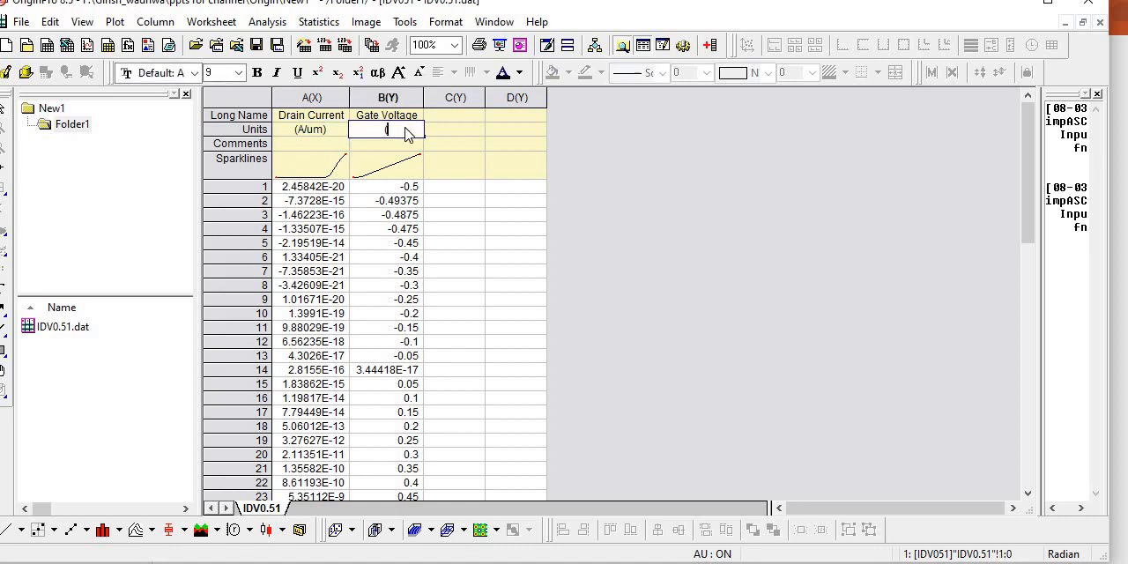
pyautogui.write('V')
pyautogui.click(453, 130)
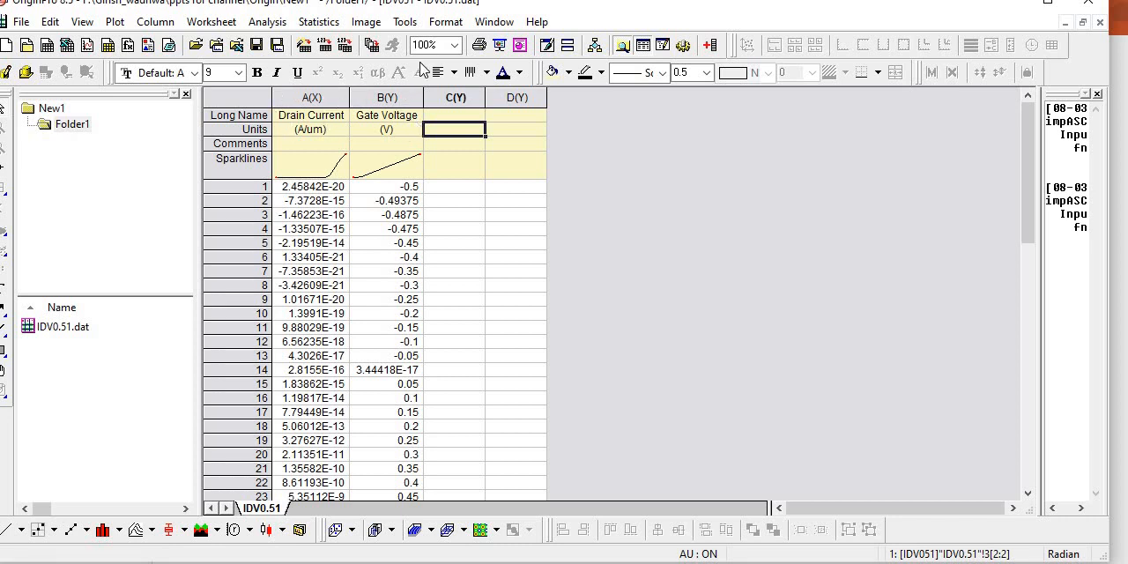
# - Designate the Gate Voltage column as the X column of the worksheet
pyautogui.click(406, 98)
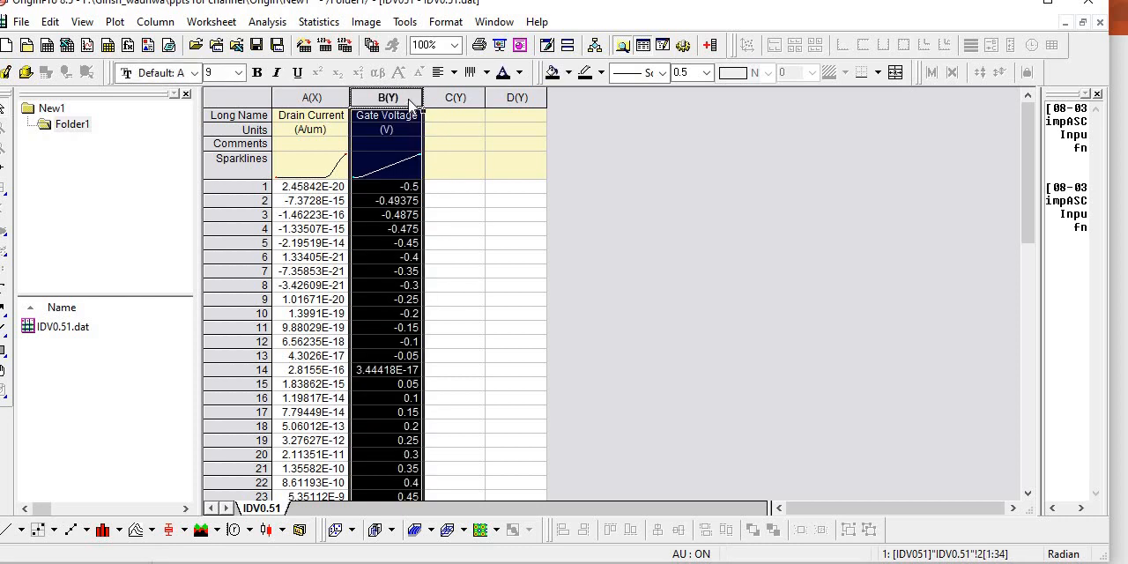
pyautogui.rightClick(406, 98)
pyautogui.moveTo(526, 192)
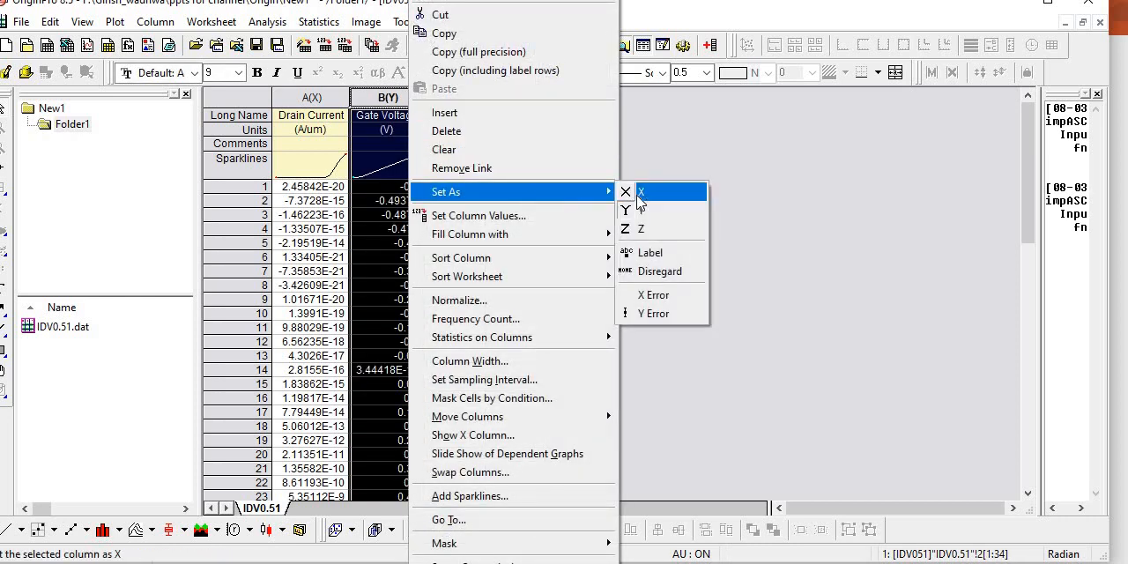
pyautogui.click(643, 192)
# - Designate the Drain Current column as a Y column of the worksheet
pyautogui.click(309, 98)
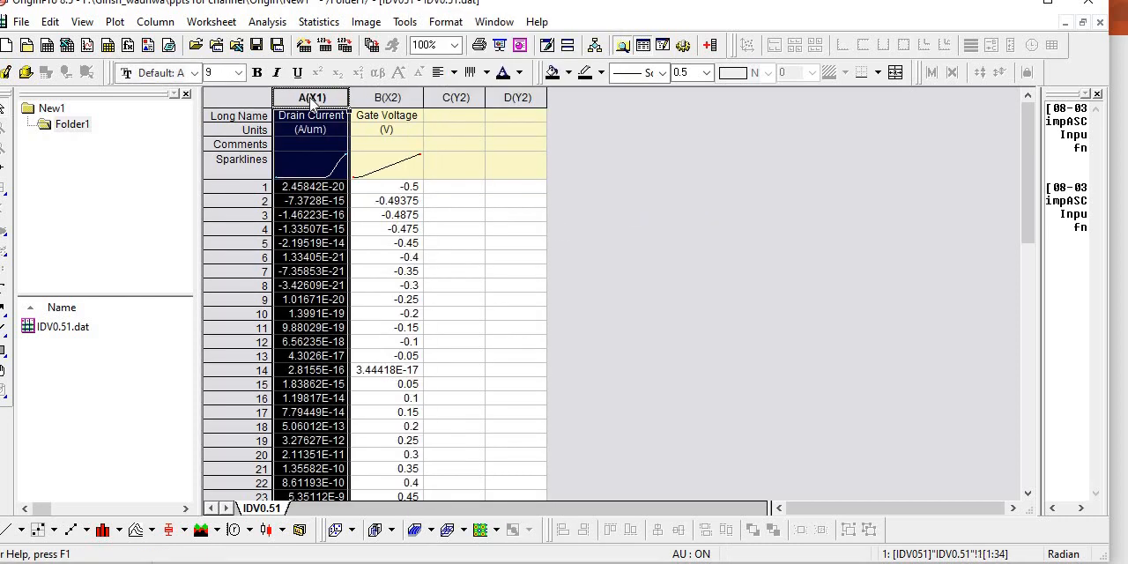
pyautogui.rightClick(310, 98)
pyautogui.moveTo(520, 190)
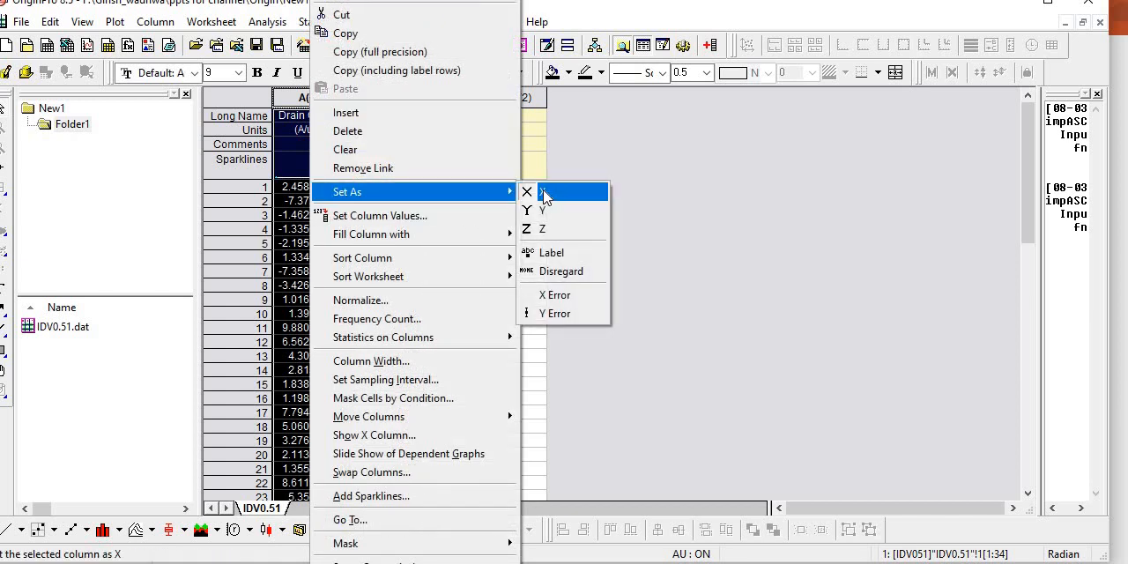
pyautogui.click(540, 209)
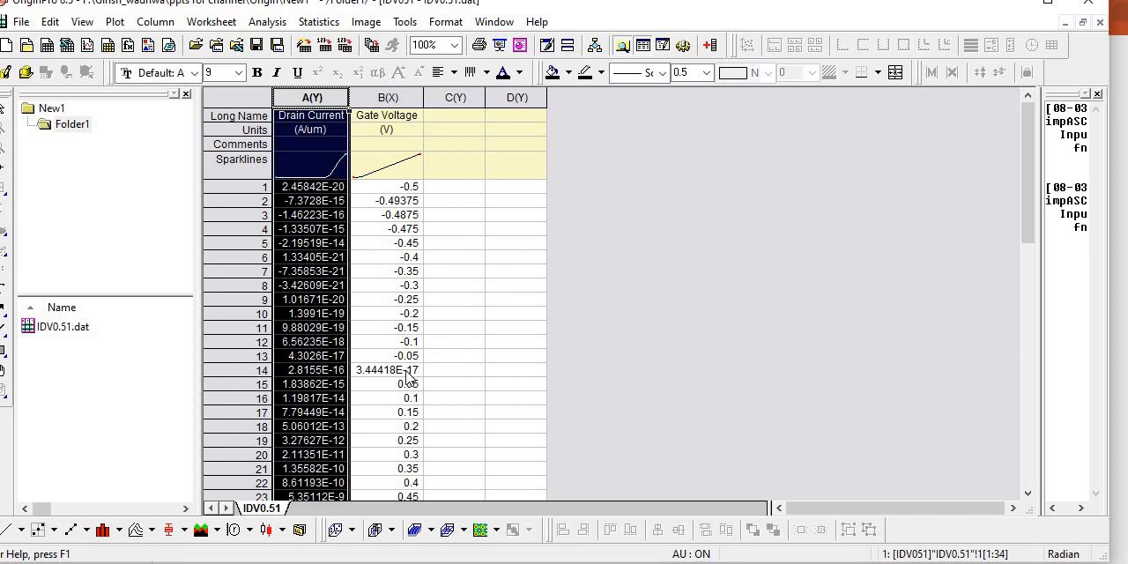
pyautogui.click(409, 372)
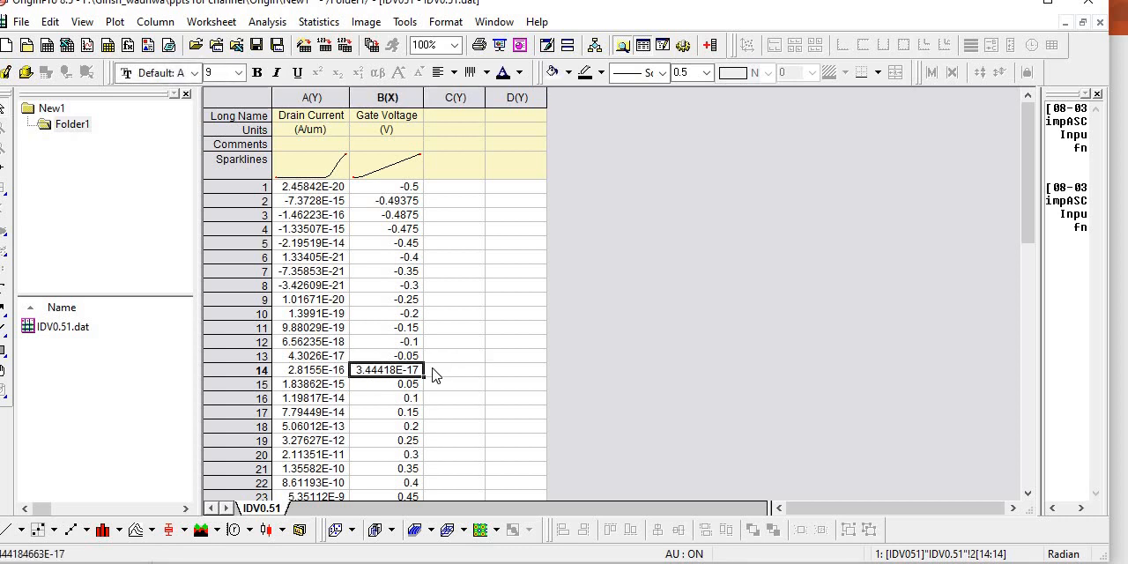
pyautogui.click(386, 318)
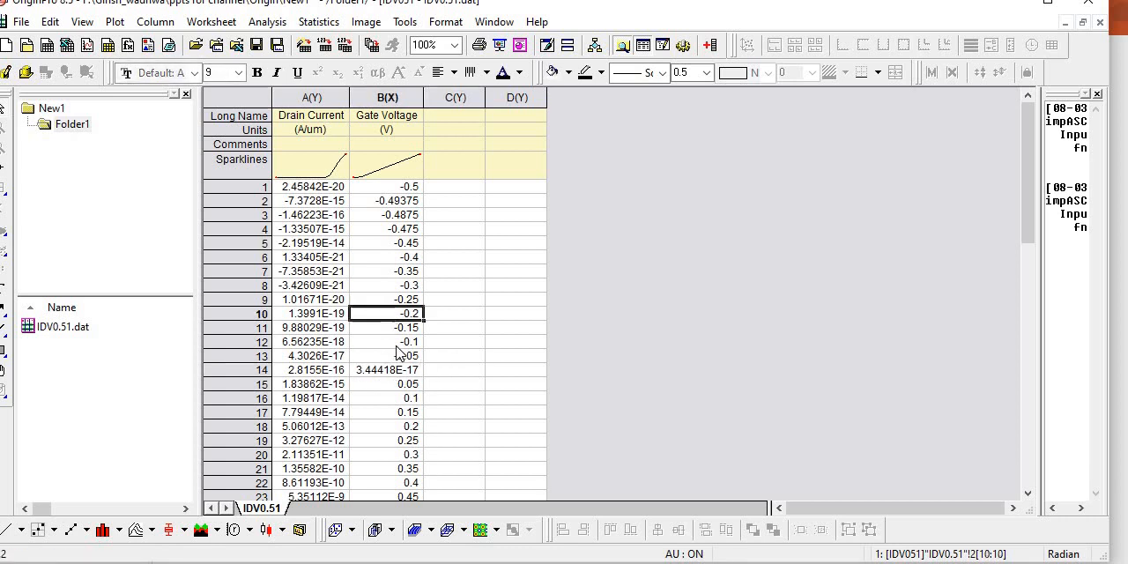
pyautogui.click(392, 370)
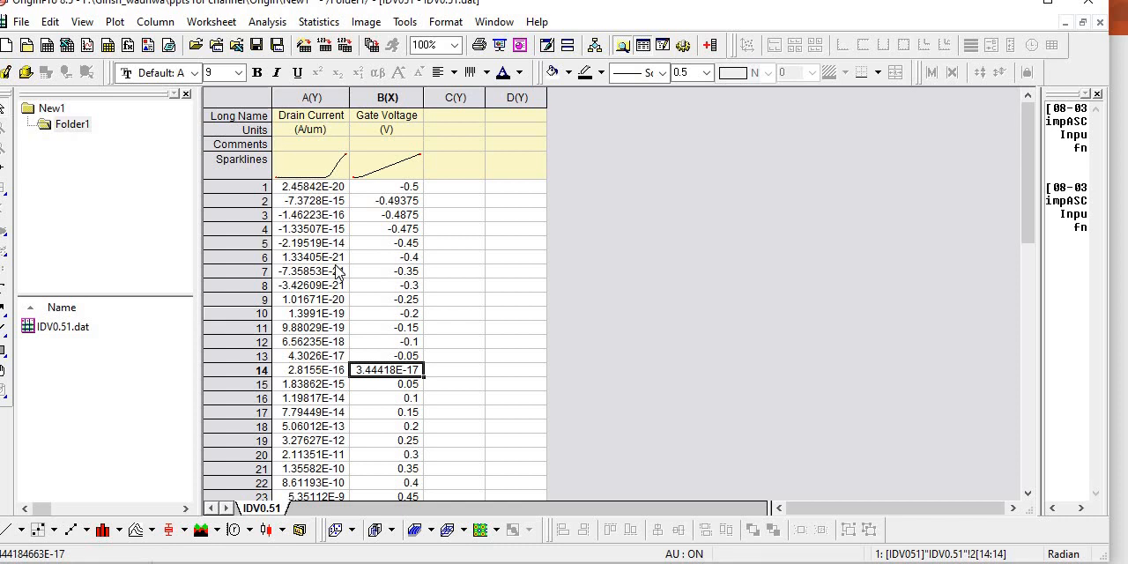
pyautogui.click(255, 95)
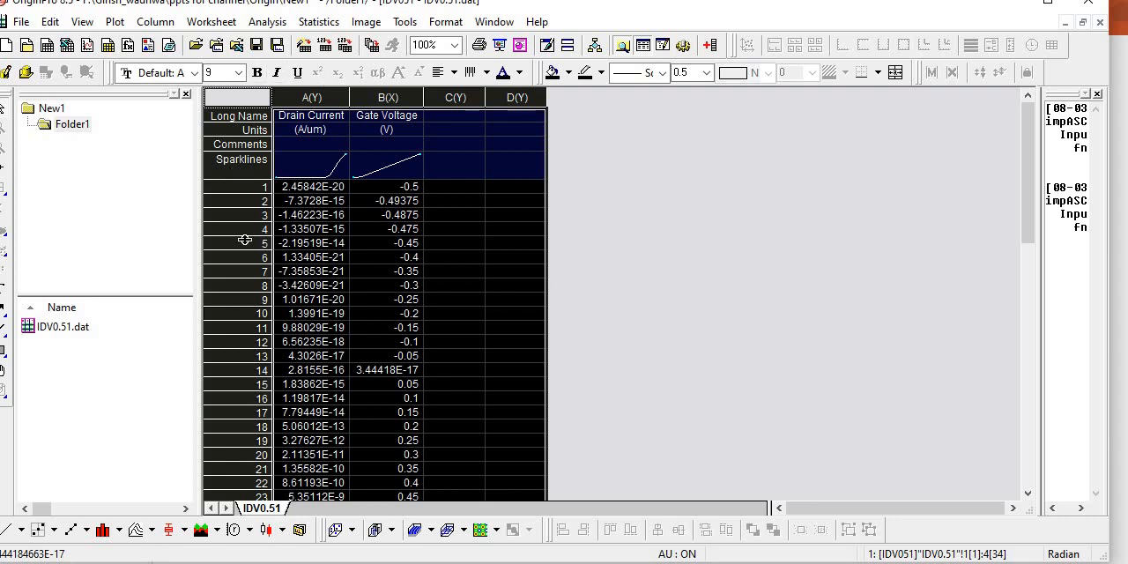
pyautogui.click(339, 192)
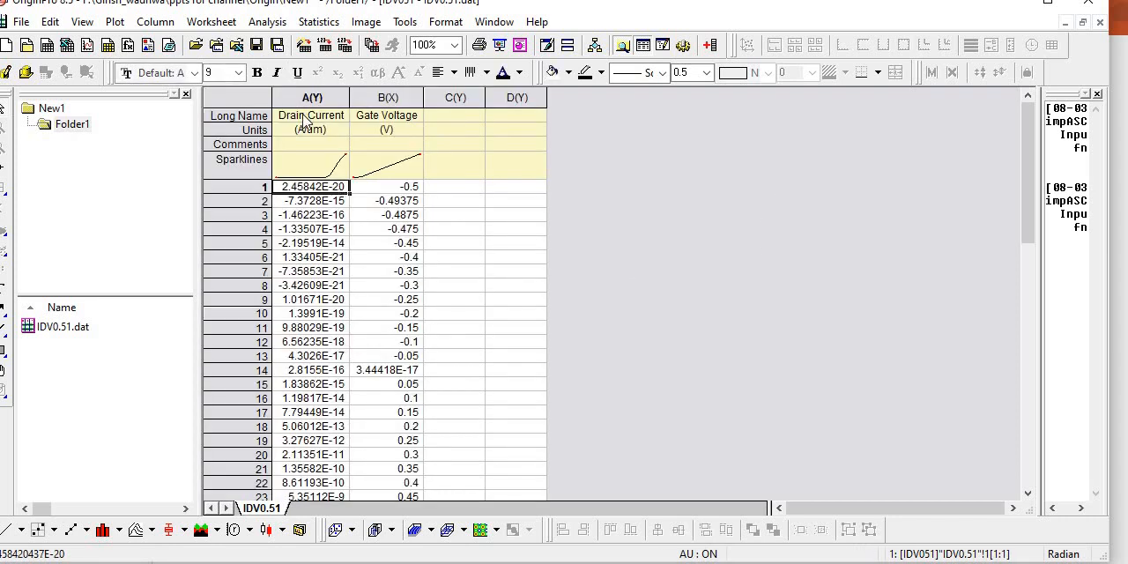
# - Plot the Drain Current and Gate Voltage columns as a Line graph
pyautogui.moveTo(311, 97); pyautogui.dragTo(388, 97)
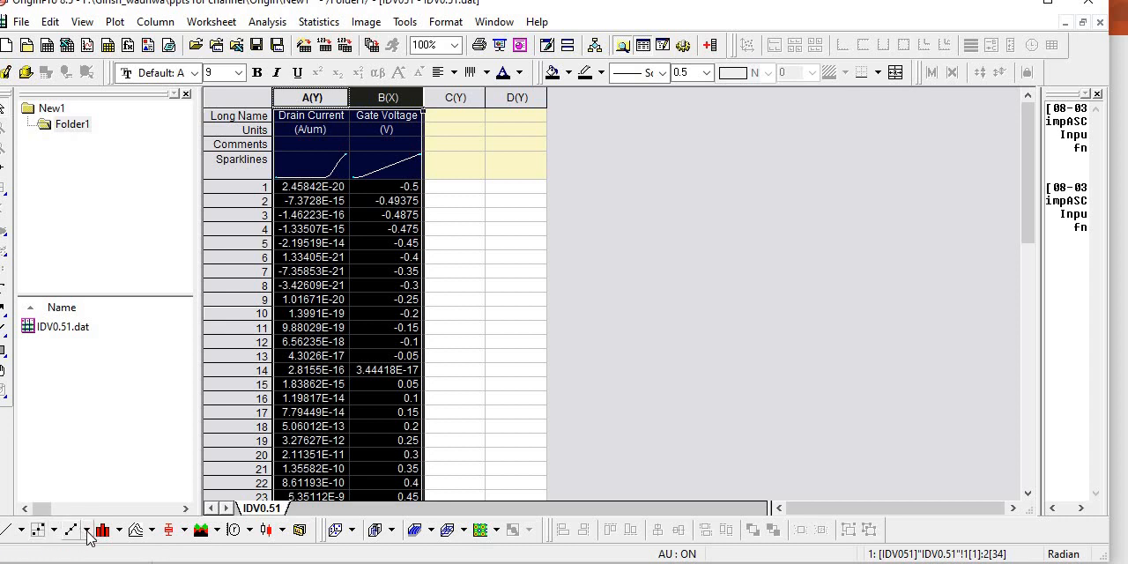
pyautogui.click(21, 529)
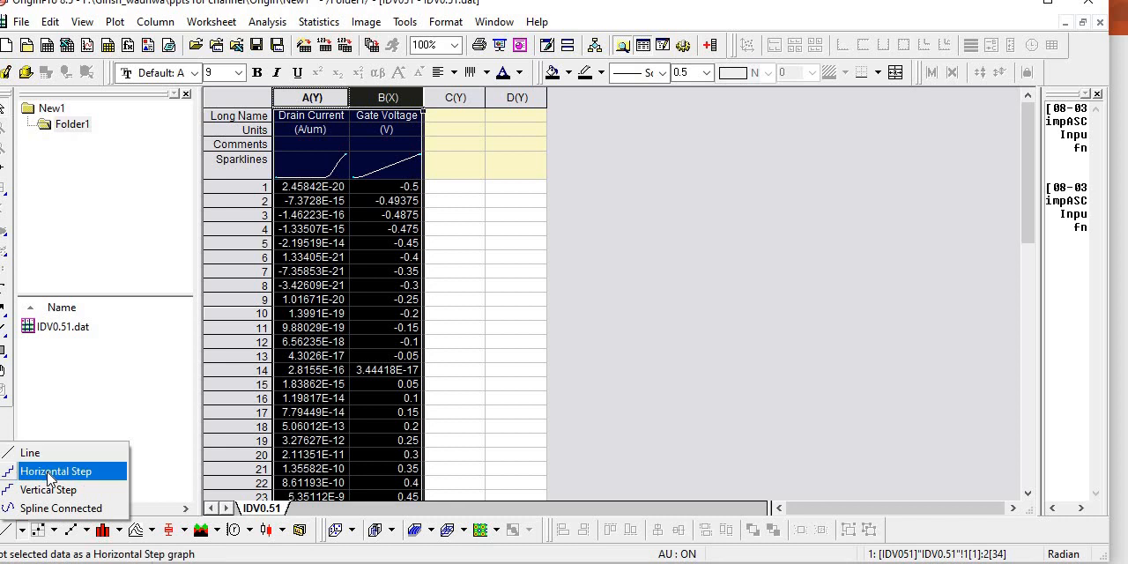
pyautogui.click(49, 529)
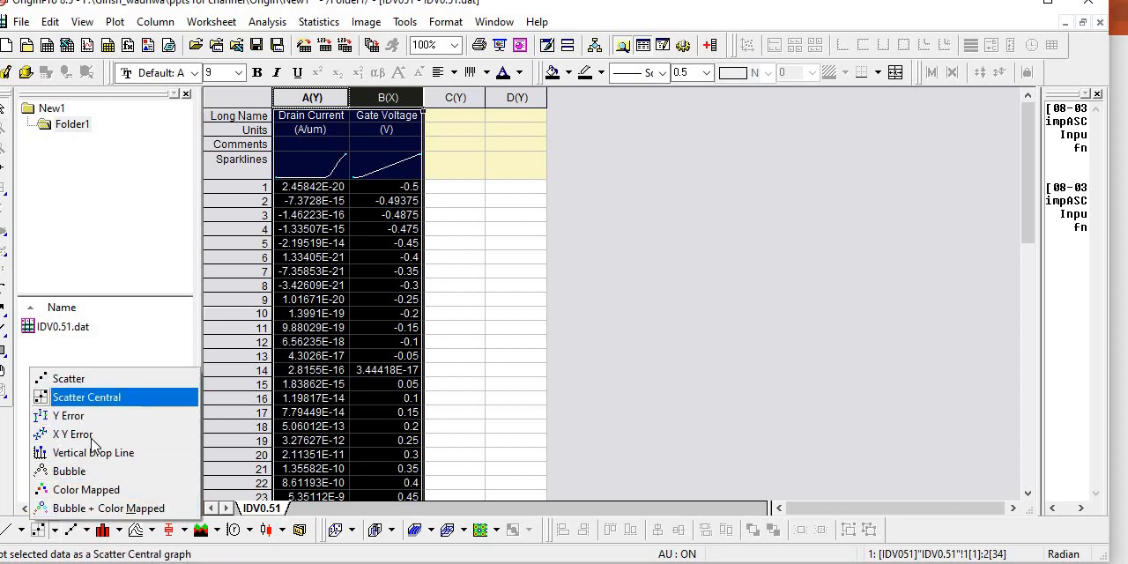
pyautogui.click(124, 360)
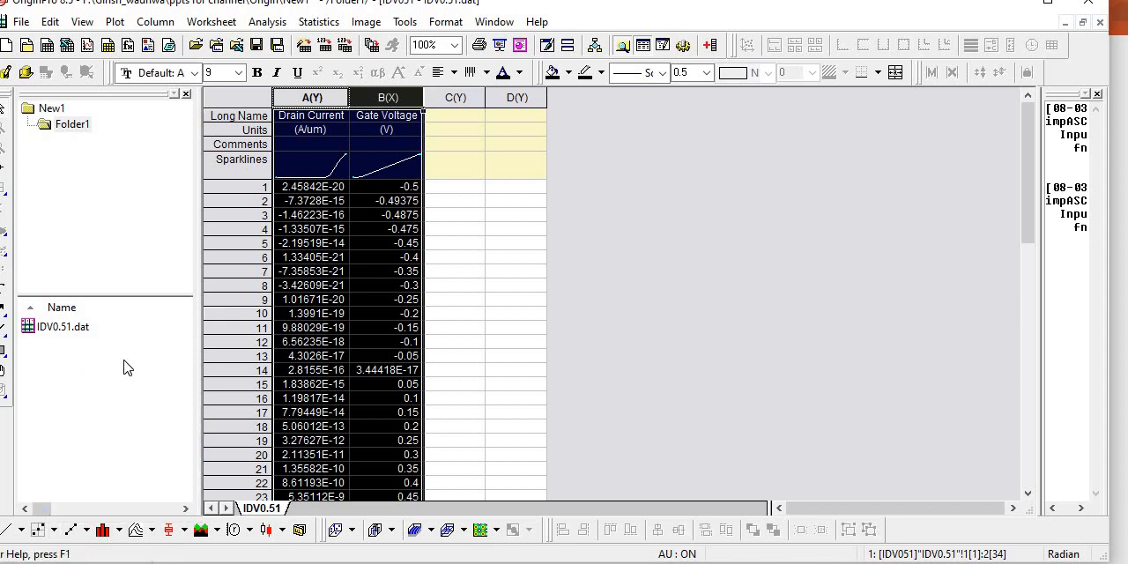
pyautogui.click(85, 531)
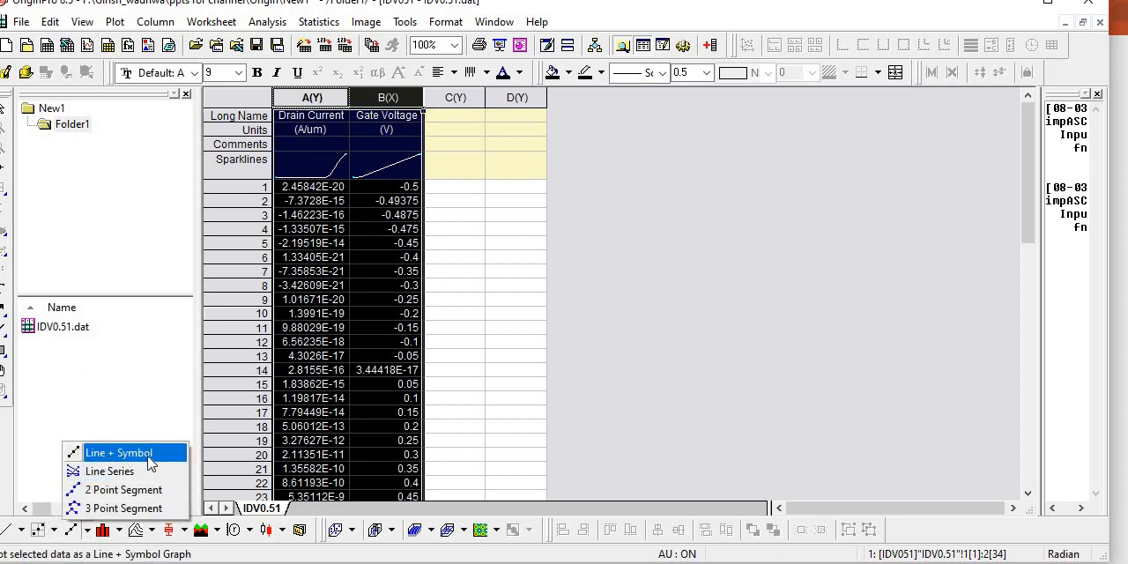
pyautogui.click(18, 529)
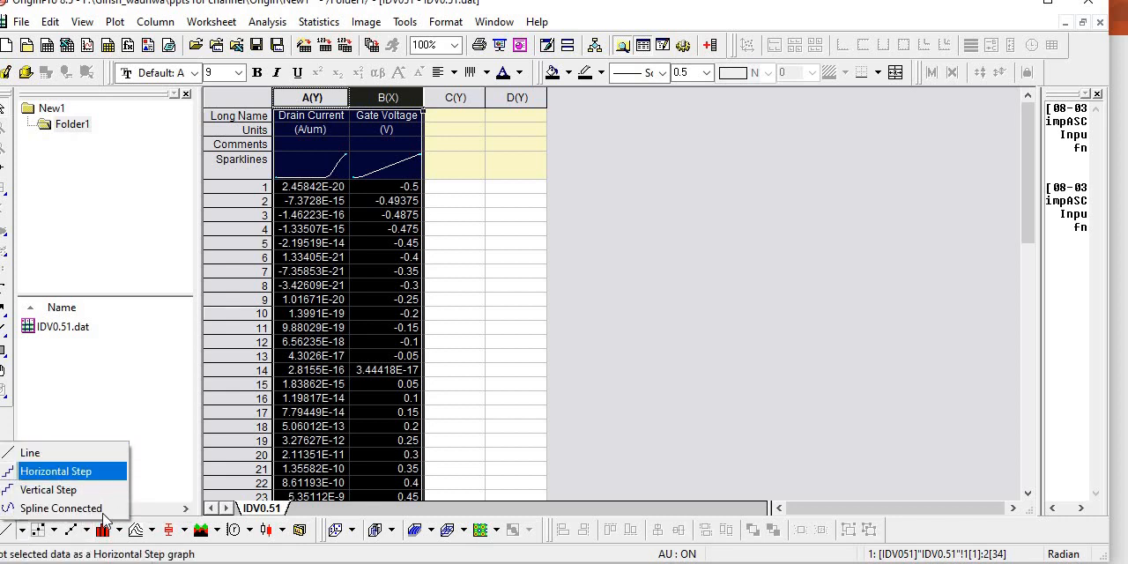
pyautogui.click(39, 458)
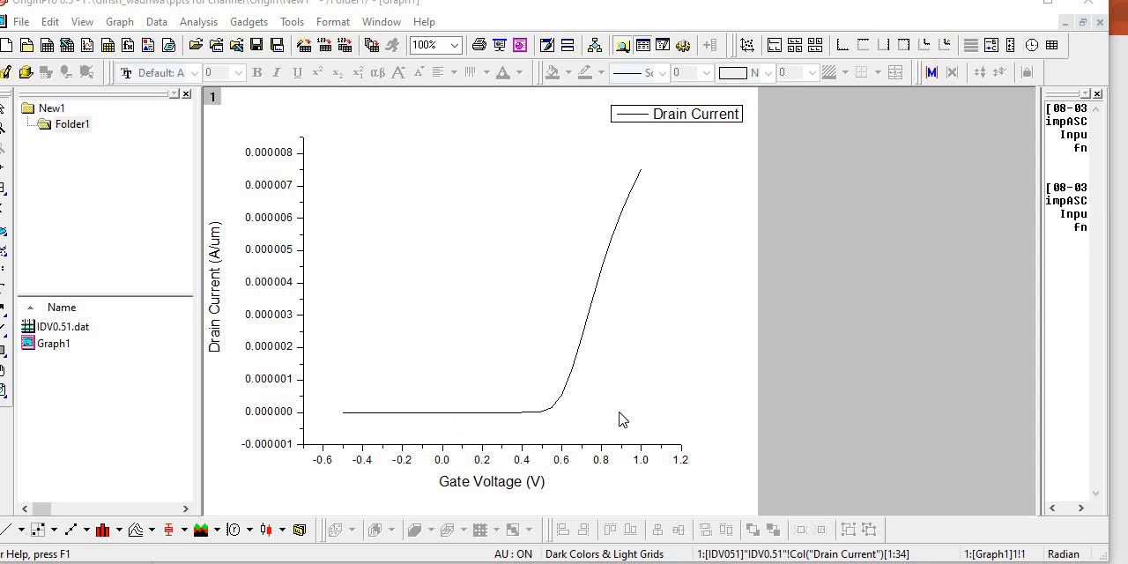
# - Change the scale type of the graph's vertical Drain Current axis to Log10
pyautogui.doubleClick(277, 323)
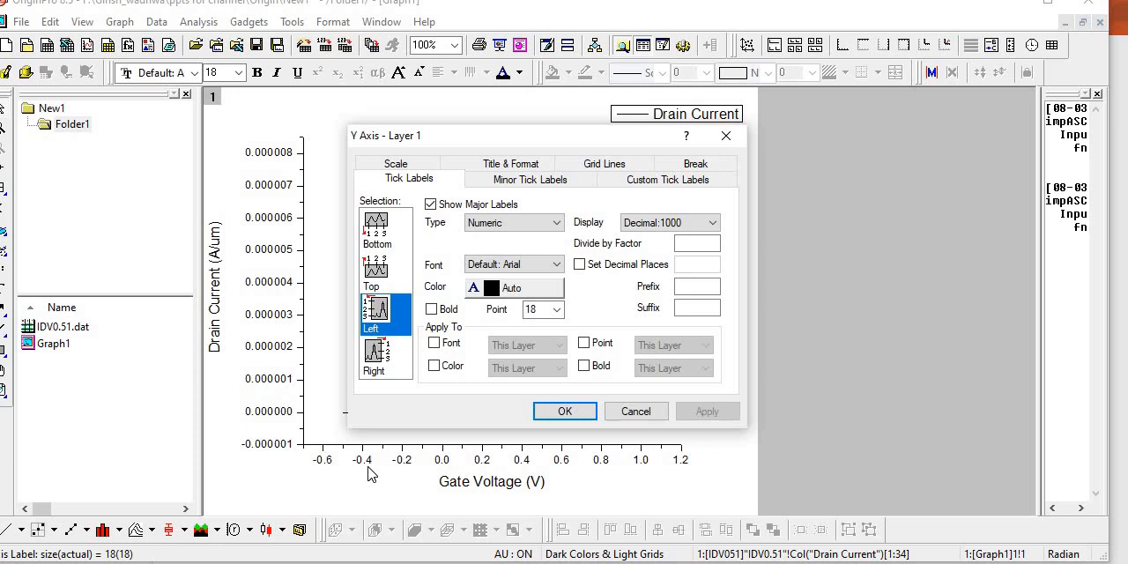
pyautogui.click(398, 167)
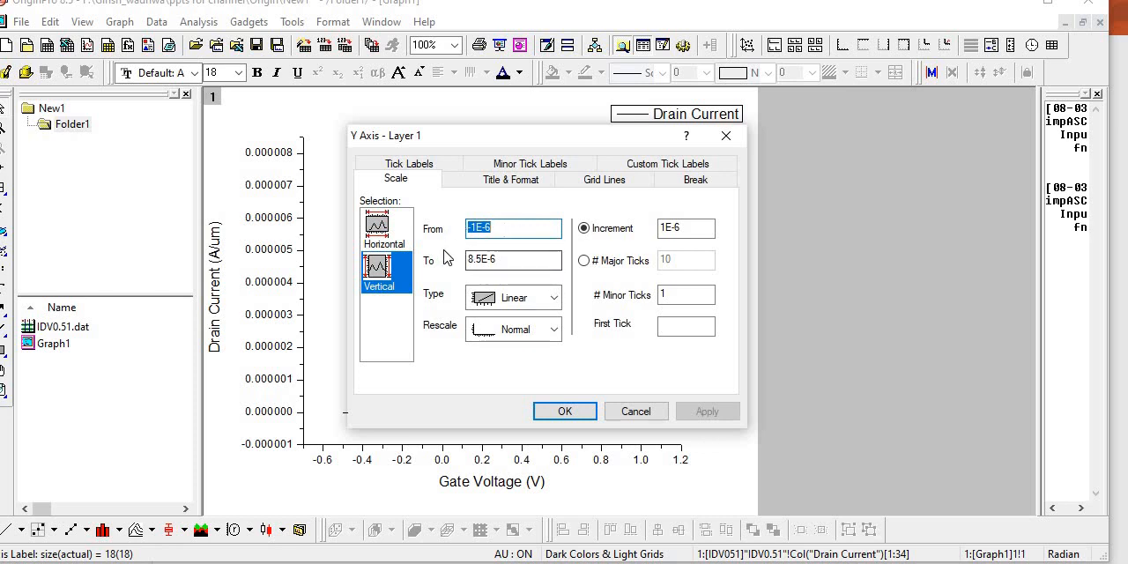
pyautogui.click(550, 300)
pyautogui.click(520, 340)
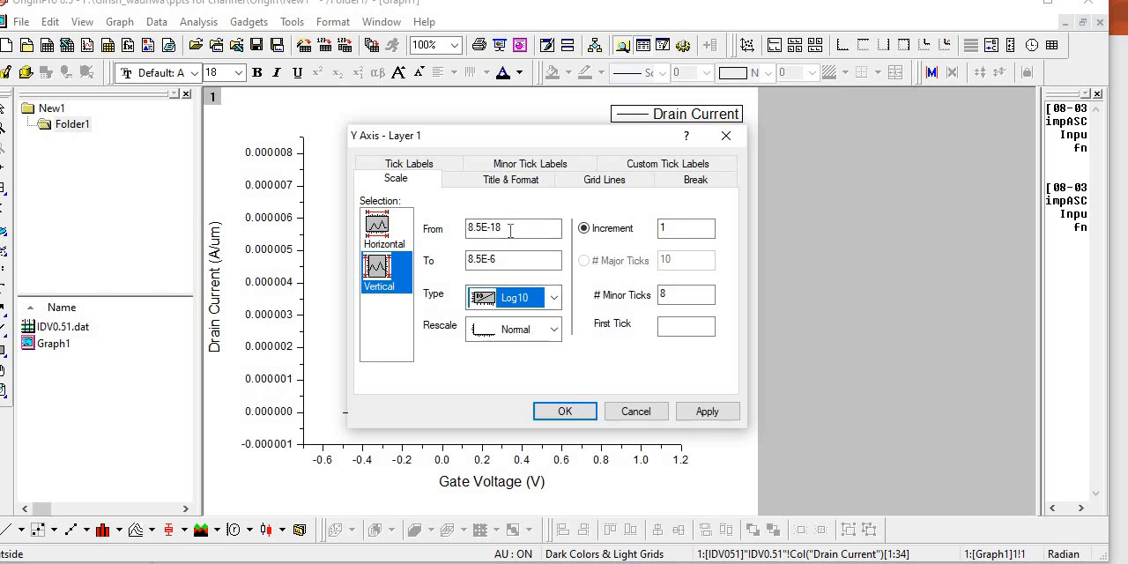
# - Set the vertical axis increment to 2 and apply the scale settings to the graph
pyautogui.click(508, 259)
pyautogui.click(676, 227)
pyautogui.click(676, 227)
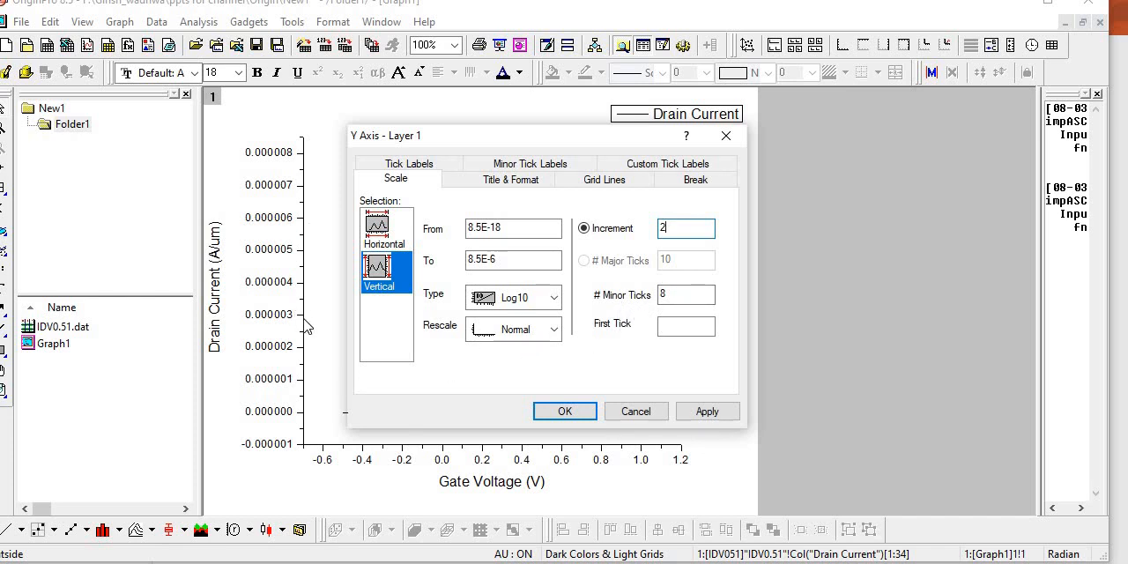
pyautogui.click(671, 295)
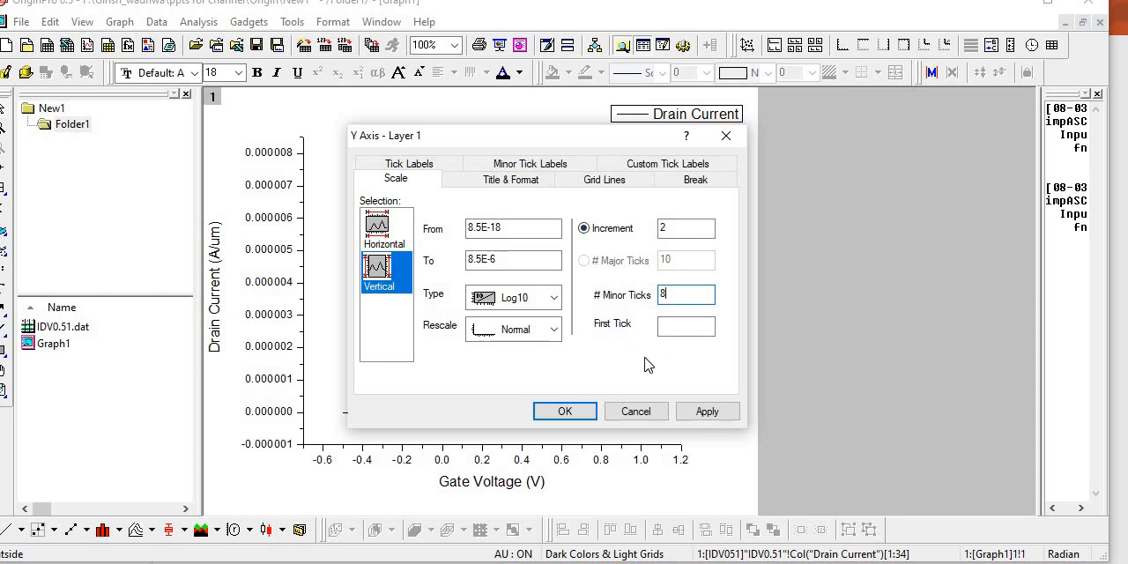
pyautogui.click(553, 329)
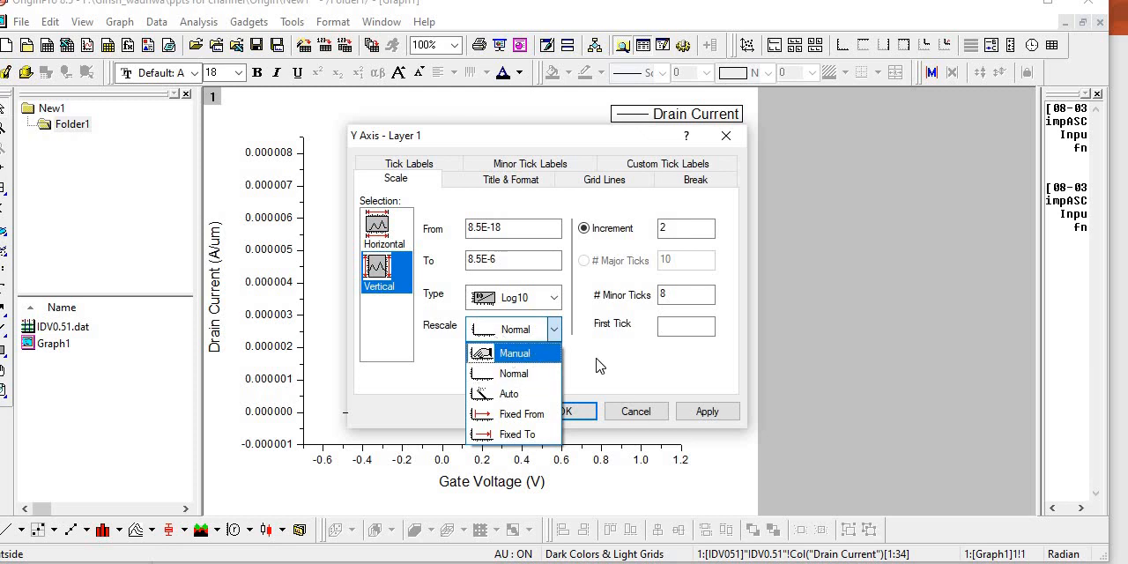
pyautogui.click(555, 332)
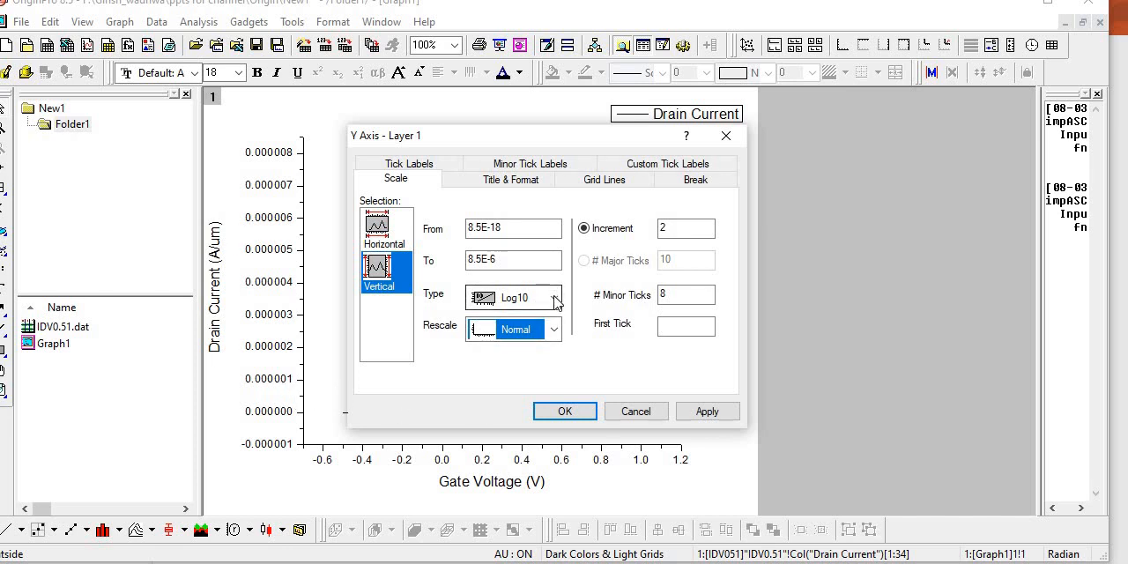
pyautogui.click(710, 414)
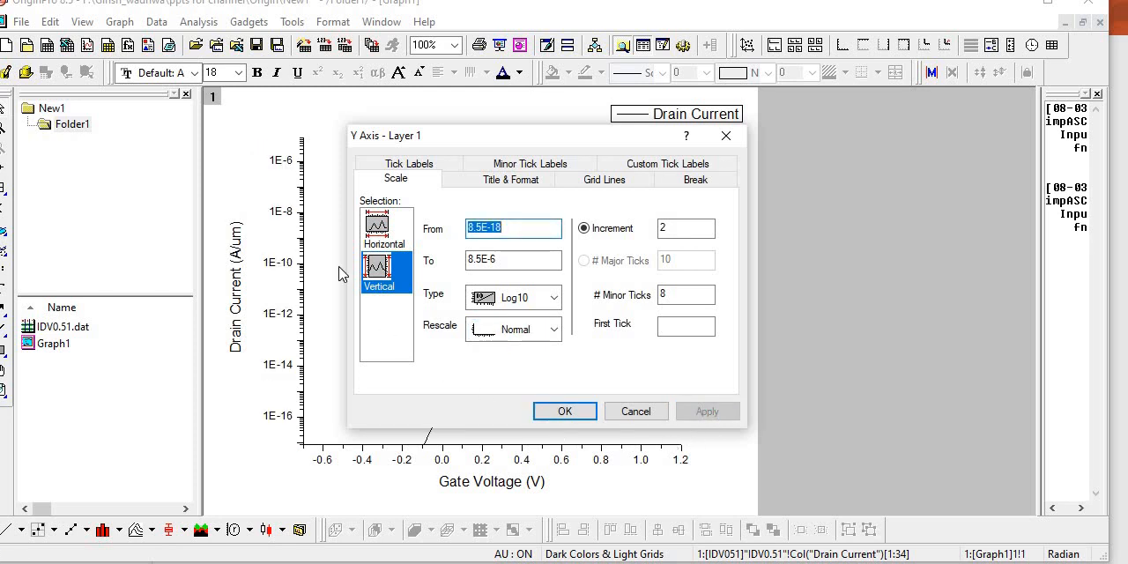
# - Uncover the graph and apply 8.5E-20 as the starting value of the vertical axis scale
pyautogui.moveTo(595, 141); pyautogui.dragTo(891, 161)
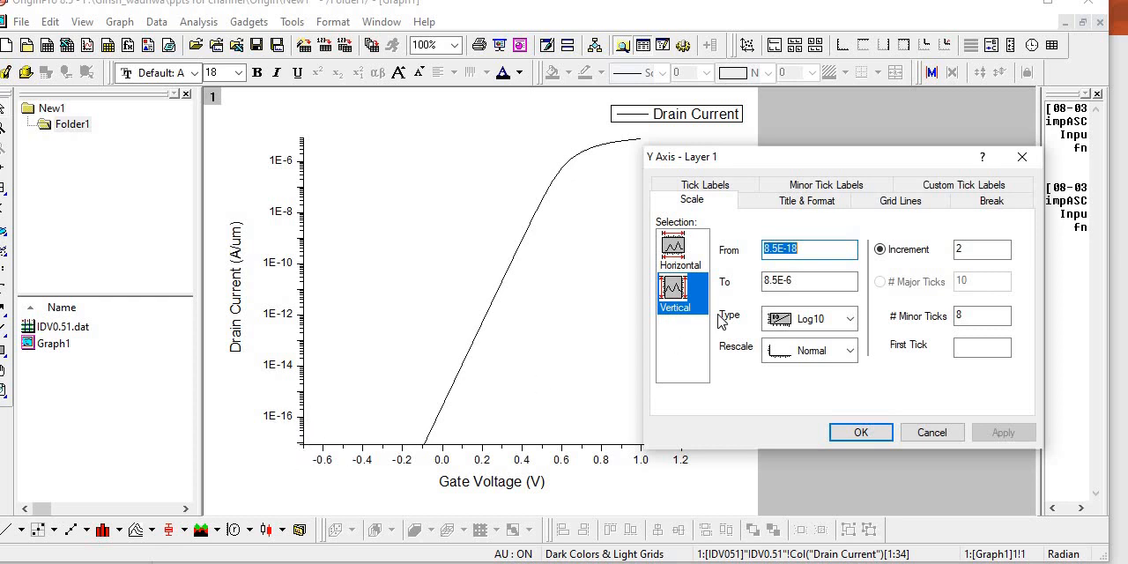
pyautogui.click(807, 248)
pyautogui.press('BackSpace')
pyautogui.press('BackSpace')
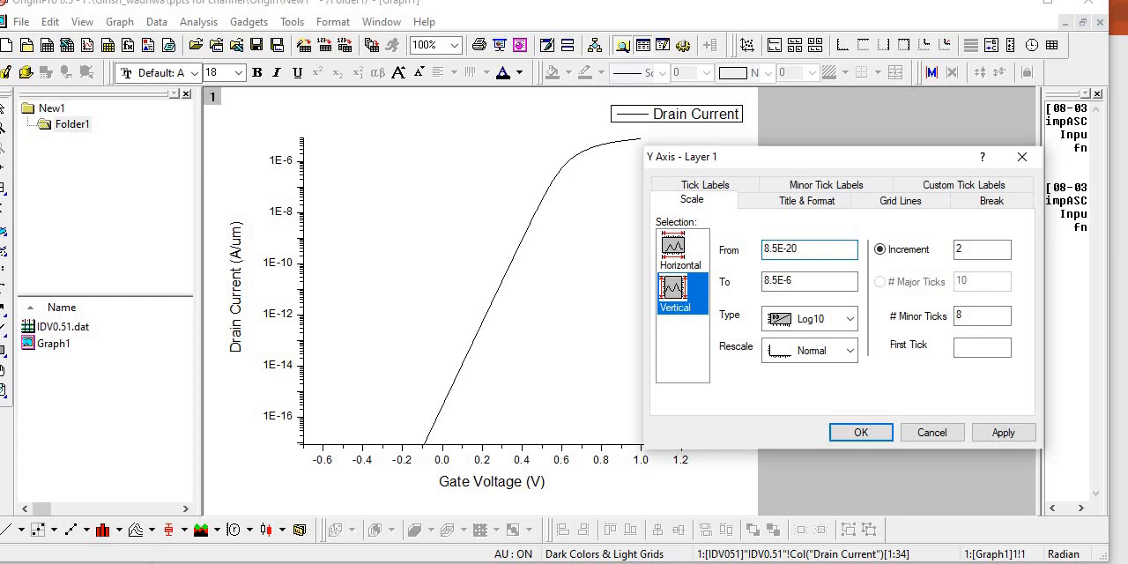
pyautogui.click(1001, 432)
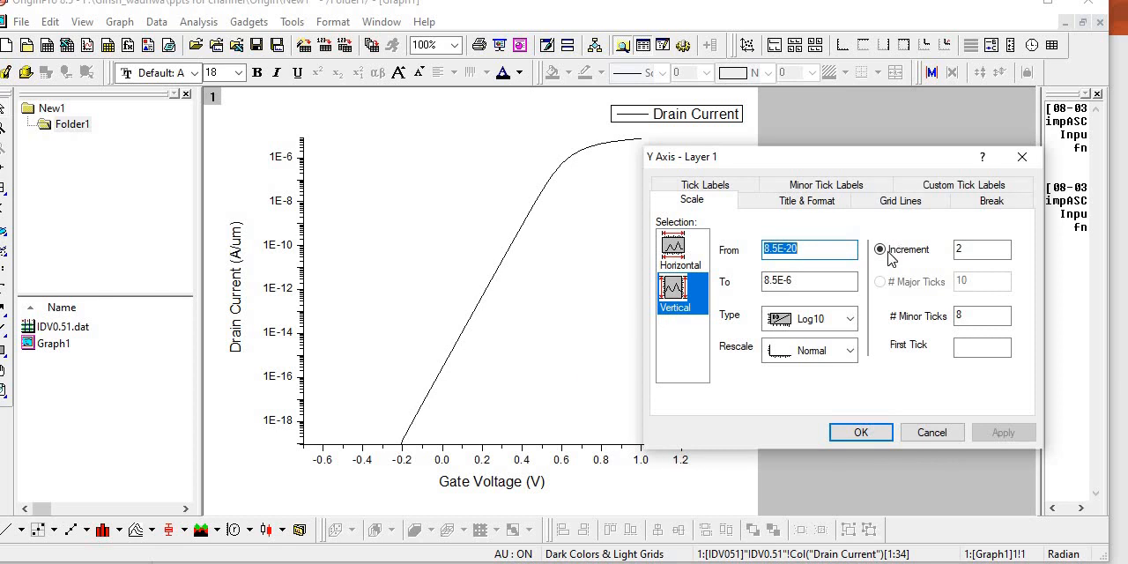
# - Set the starting value of the vertical axis scale to 8.5E-22 and accept the axis settings
pyautogui.click(831, 250)
pyautogui.press('BackSpace')
pyautogui.press('BackSpace')
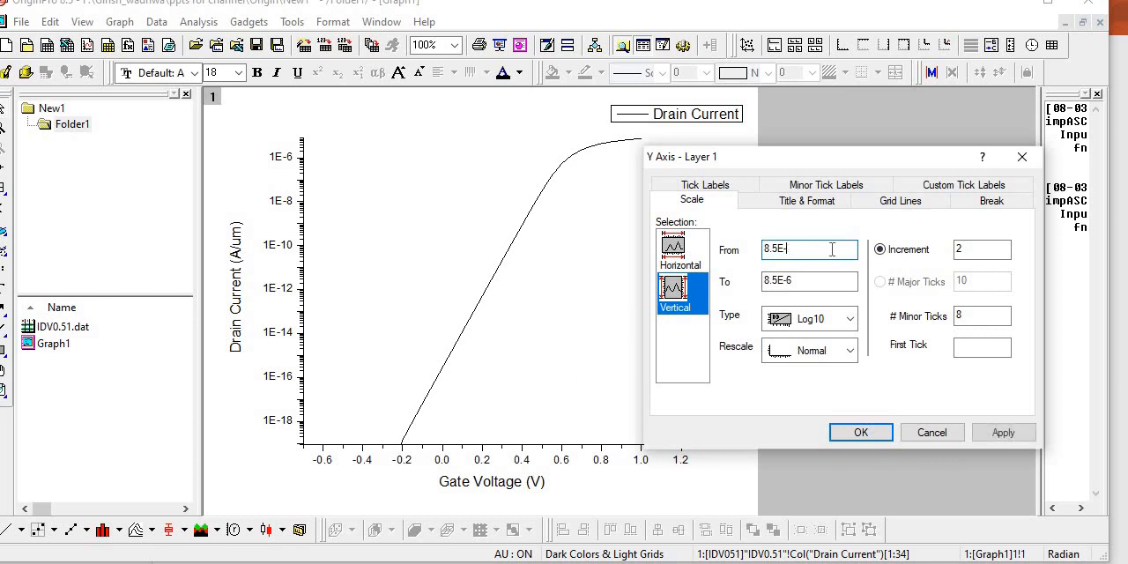
pyautogui.write('22')
pyautogui.press('Return')
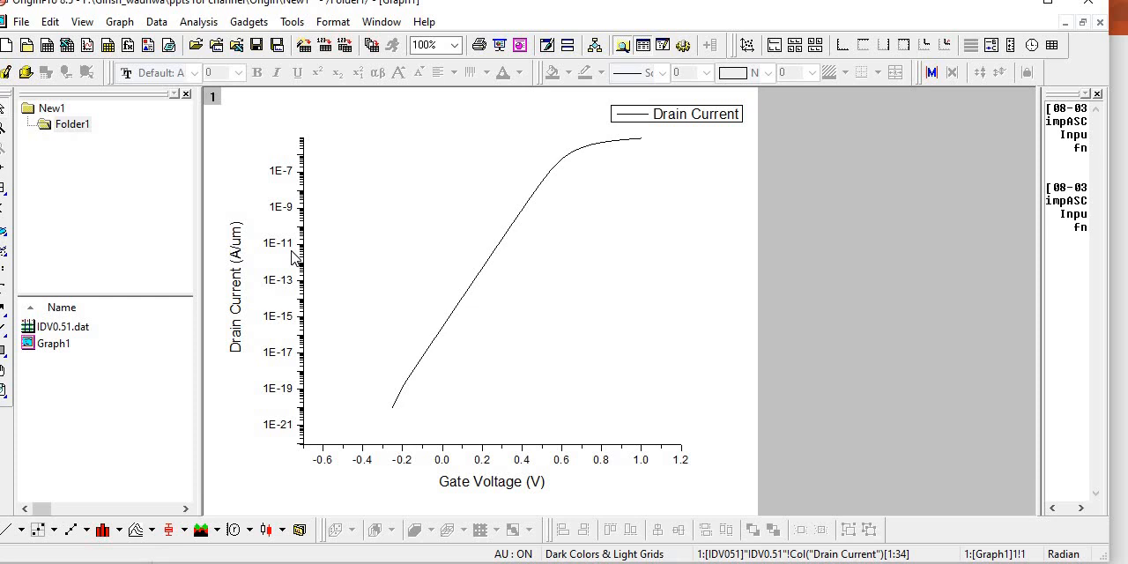
# - Choose Red as the line color of the left vertical axis in its title and format settings
pyautogui.doubleClick(302, 322)
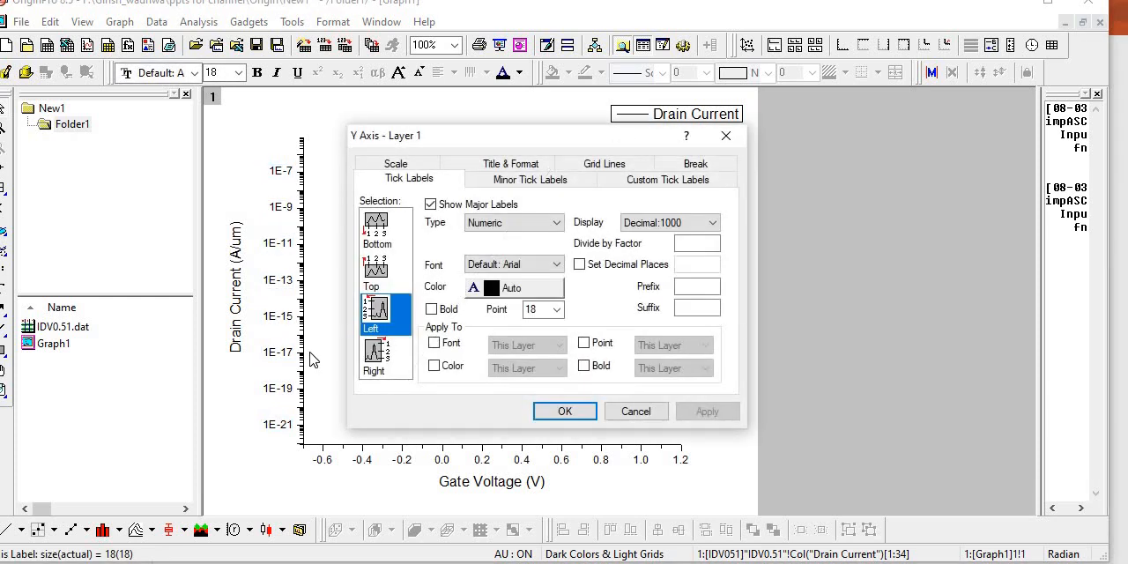
pyautogui.click(396, 164)
pyautogui.click(509, 180)
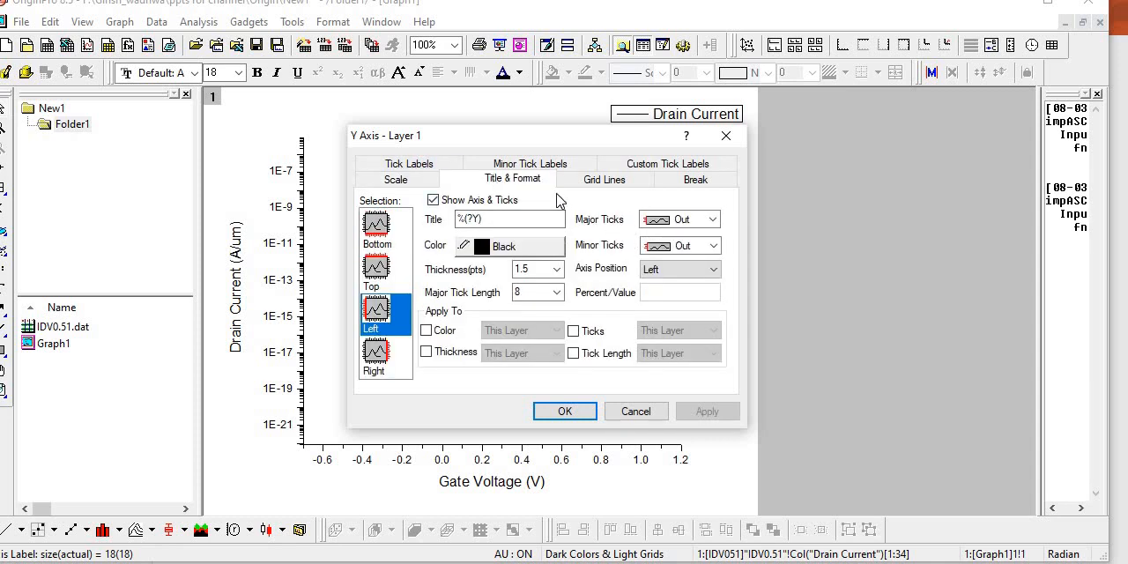
pyautogui.click(521, 251)
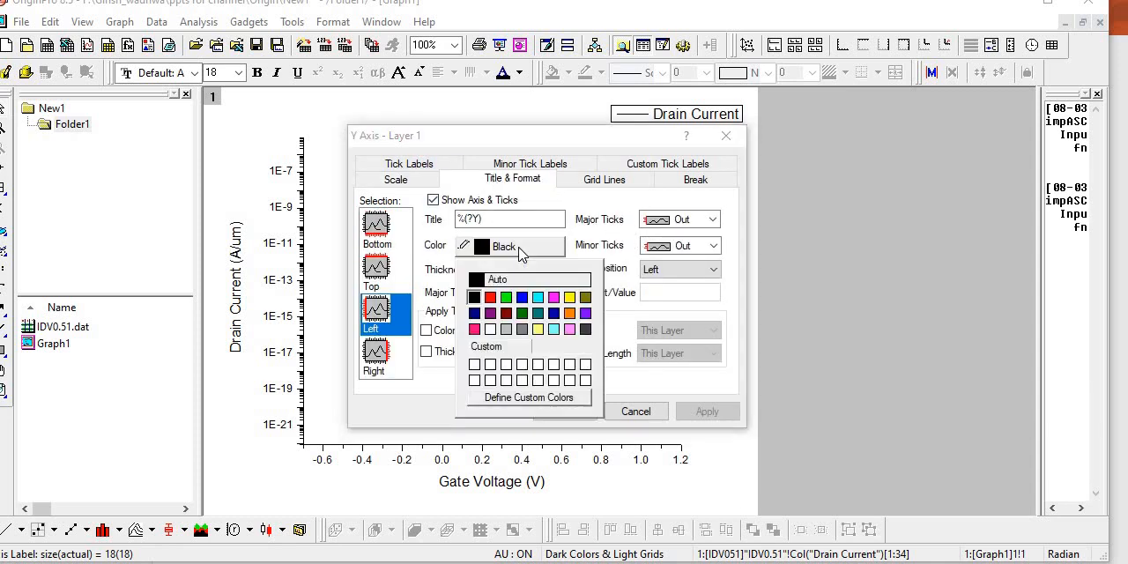
pyautogui.click(520, 252)
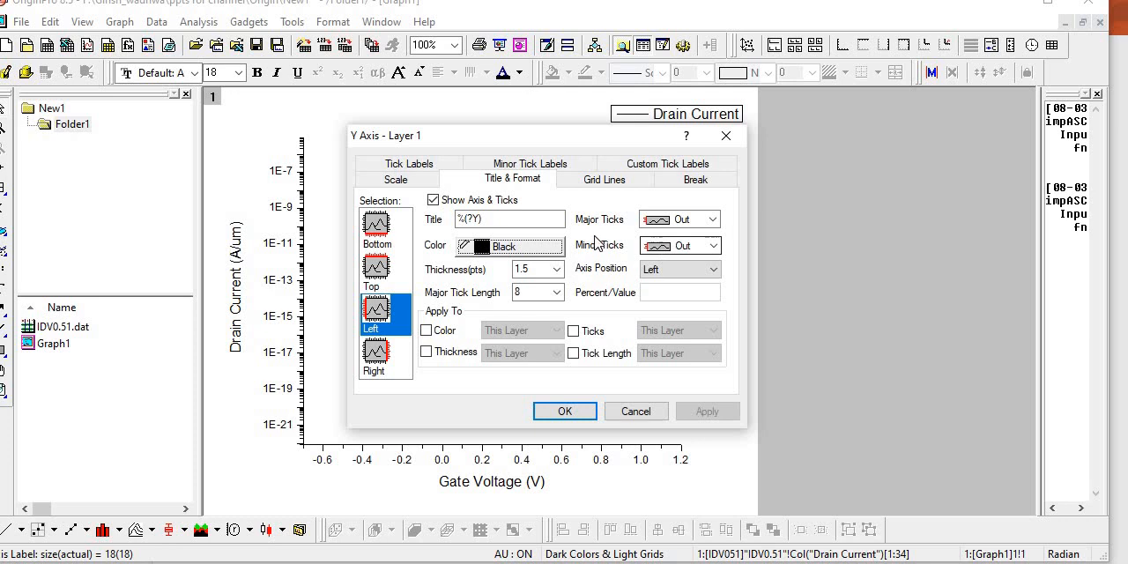
pyautogui.click(553, 246)
pyautogui.click(483, 300)
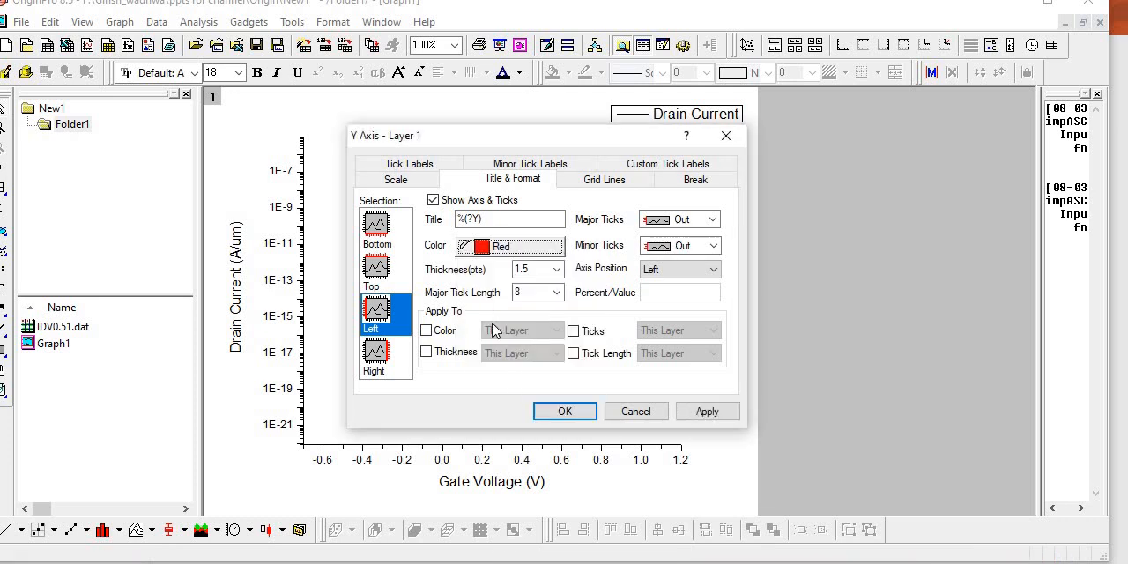
# - Apply the red line color to the left axis, and set its color back to Auto and apply that
pyautogui.click(707, 411)
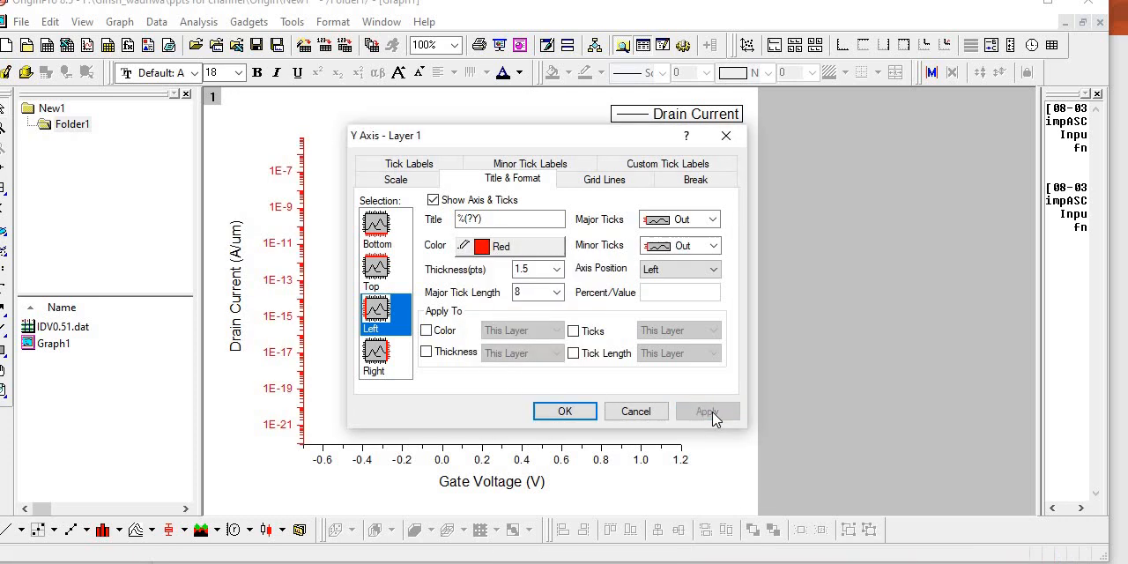
pyautogui.click(496, 250)
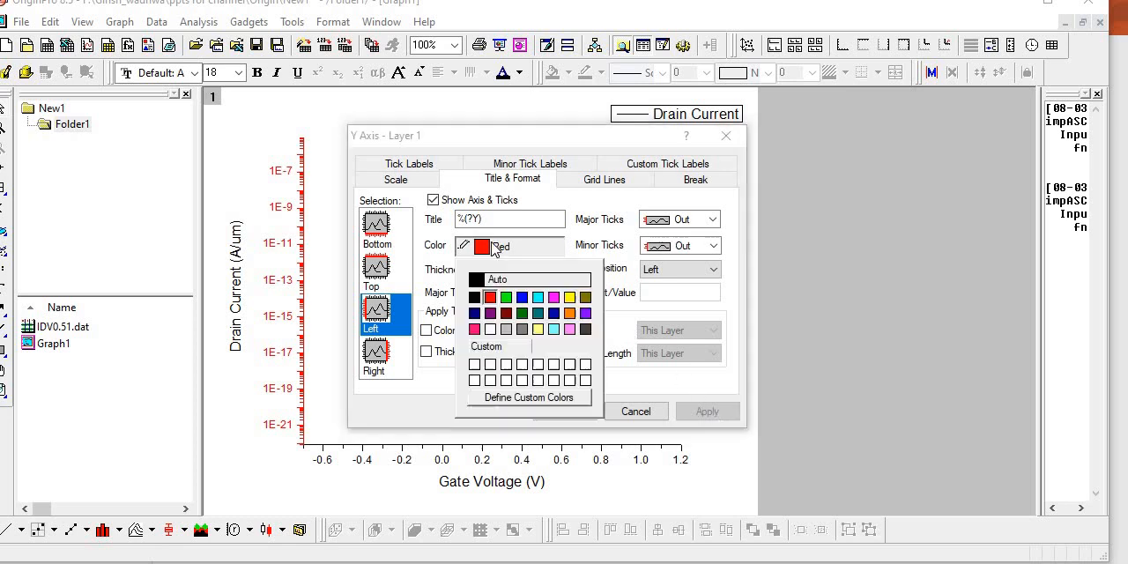
pyautogui.click(478, 280)
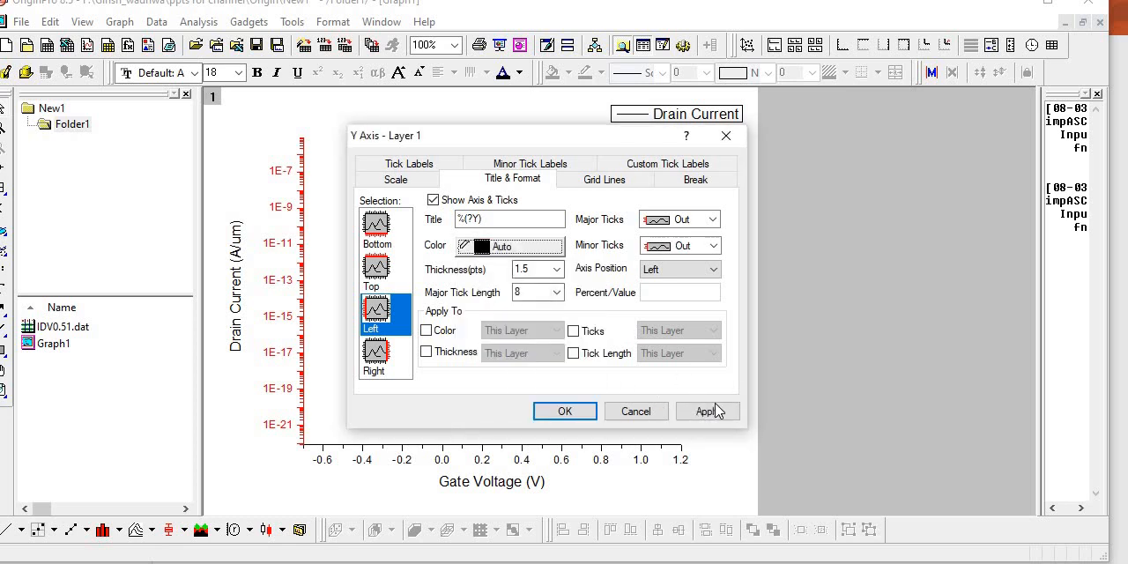
pyautogui.click(715, 411)
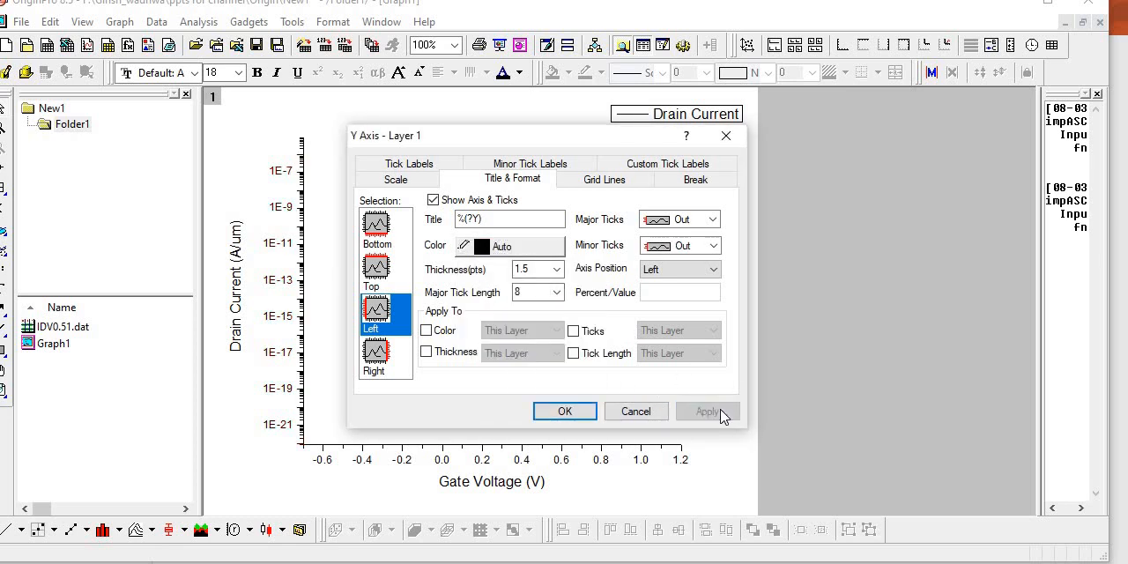
# - Set the major and minor ticks of the left axis to In and apply the change
pyautogui.click(556, 269)
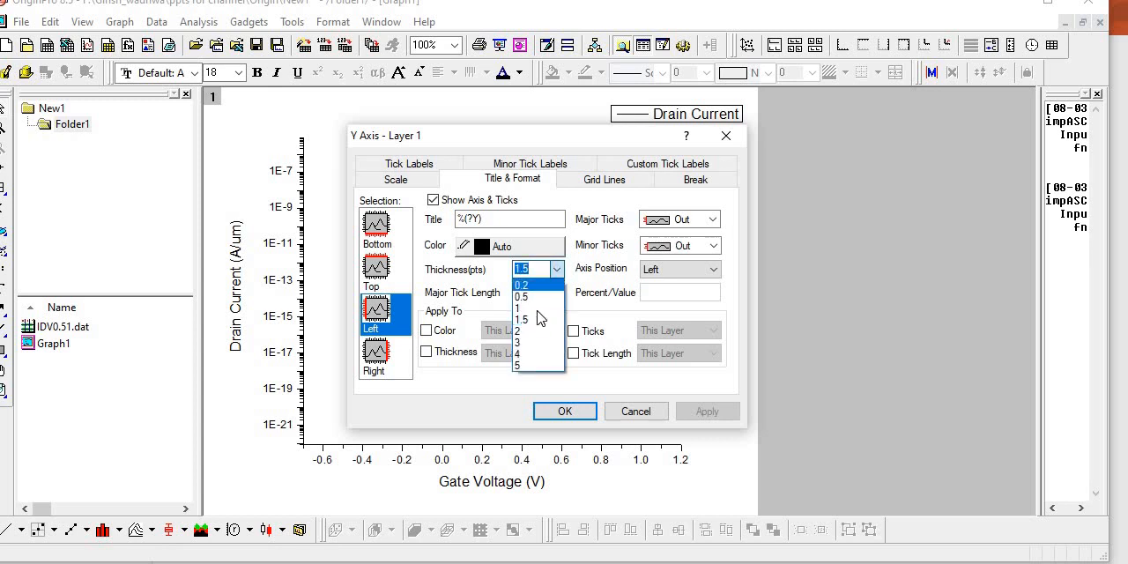
pyautogui.click(564, 268)
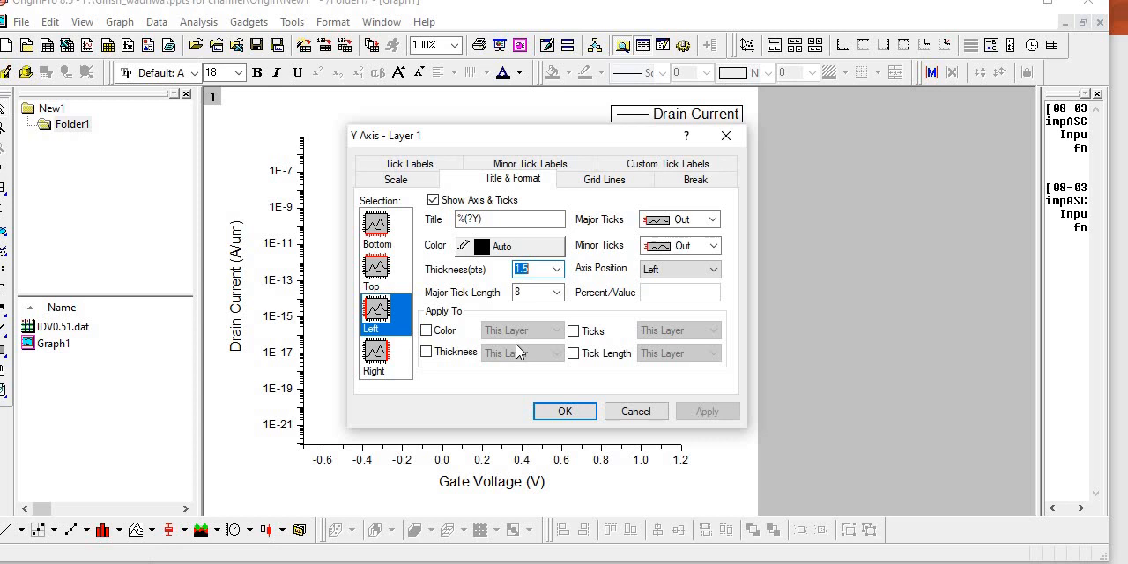
pyautogui.click(691, 224)
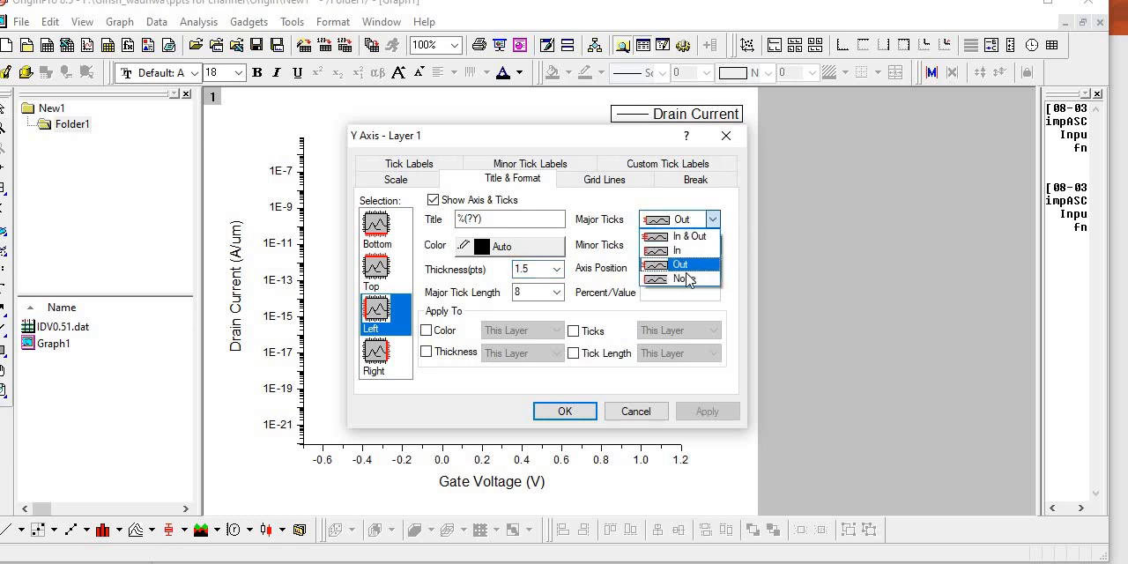
pyautogui.click(699, 258)
pyautogui.click(700, 246)
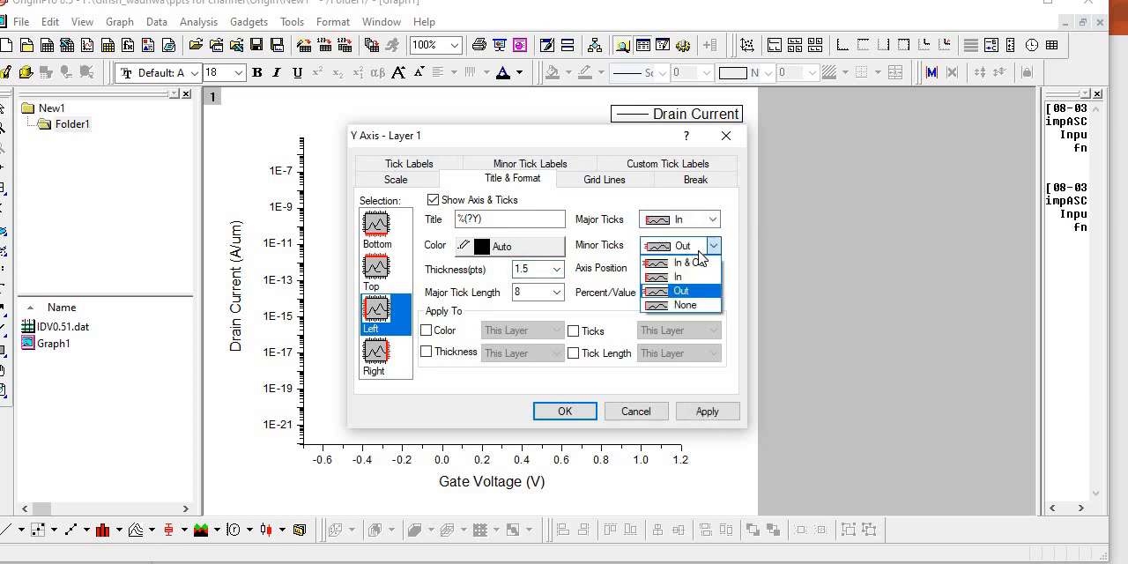
pyautogui.click(692, 277)
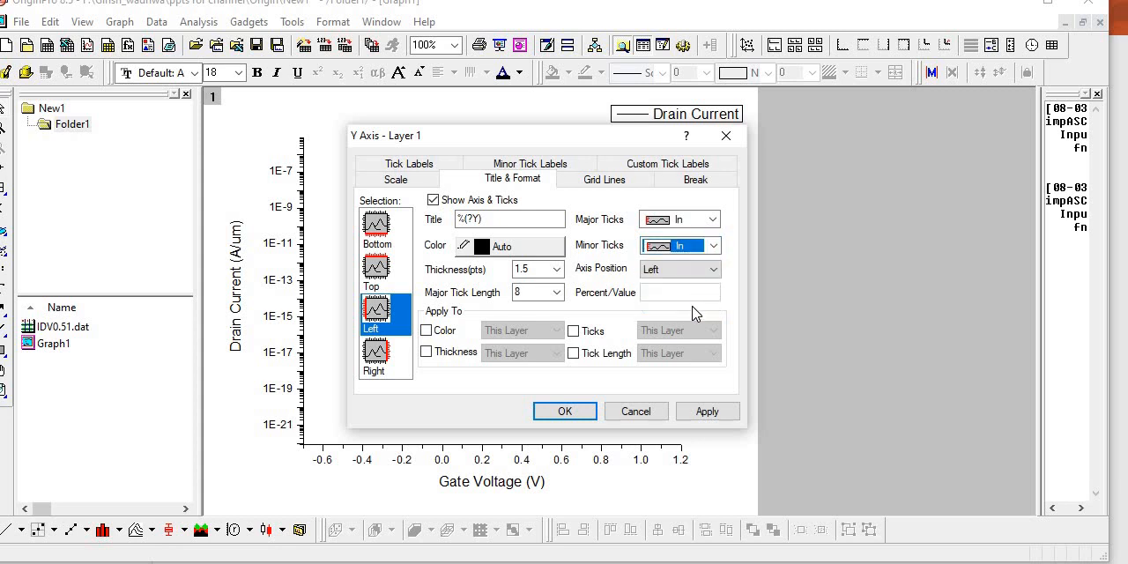
pyautogui.click(702, 412)
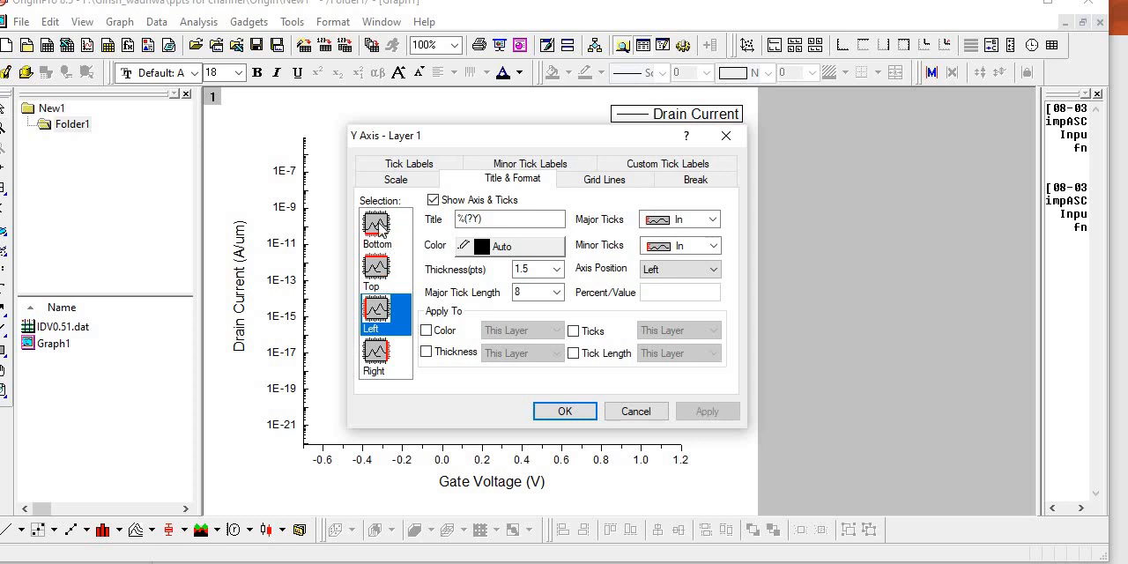
# - Set the bottom axis major ticks to In and its minor ticks to None, and apply the change
pyautogui.click(379, 227)
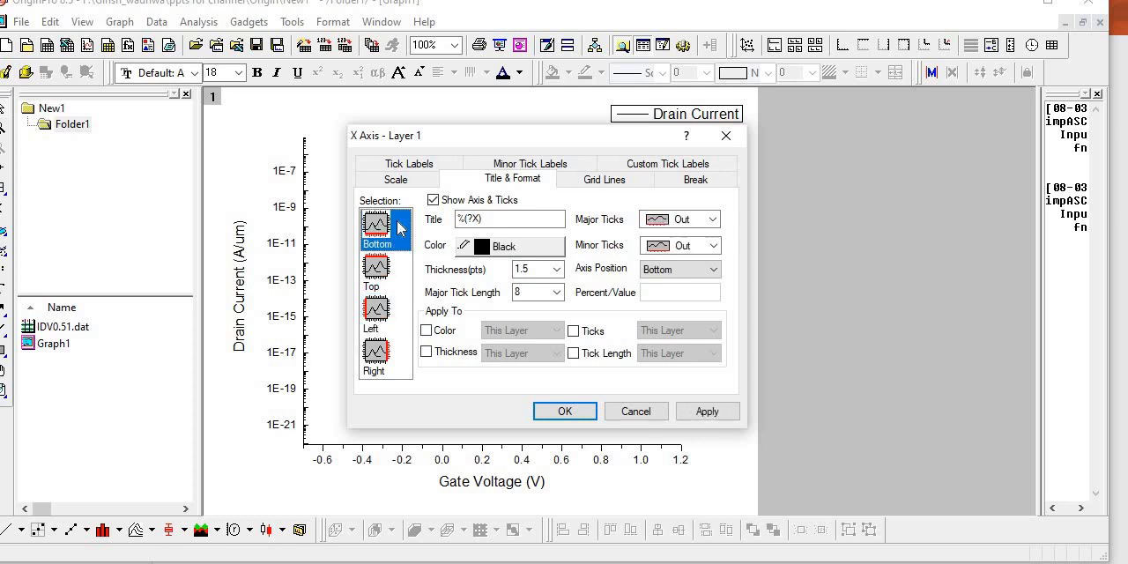
pyautogui.click(693, 222)
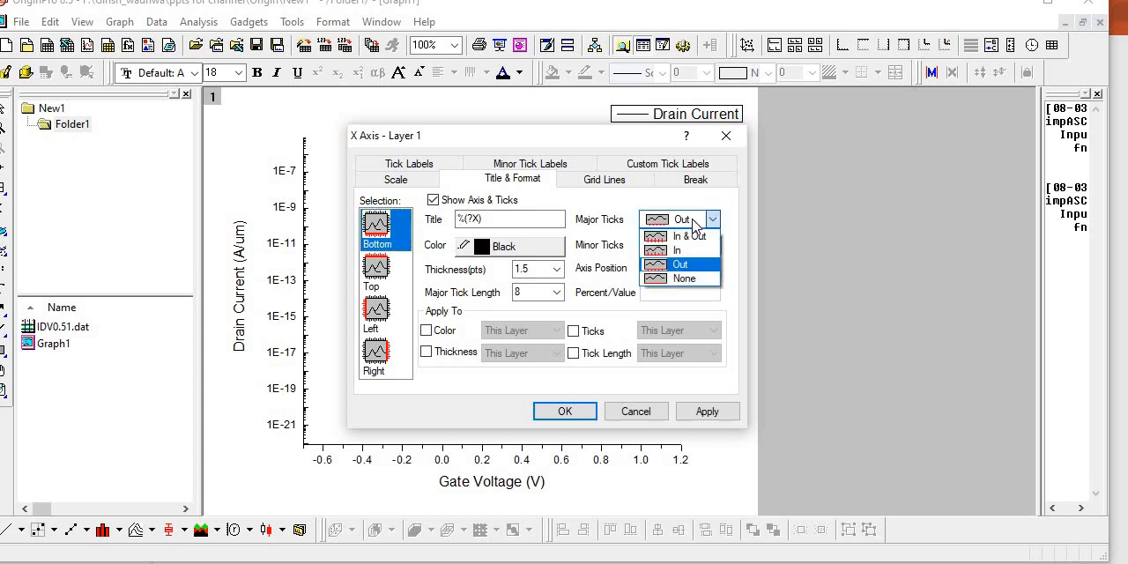
pyautogui.click(676, 244)
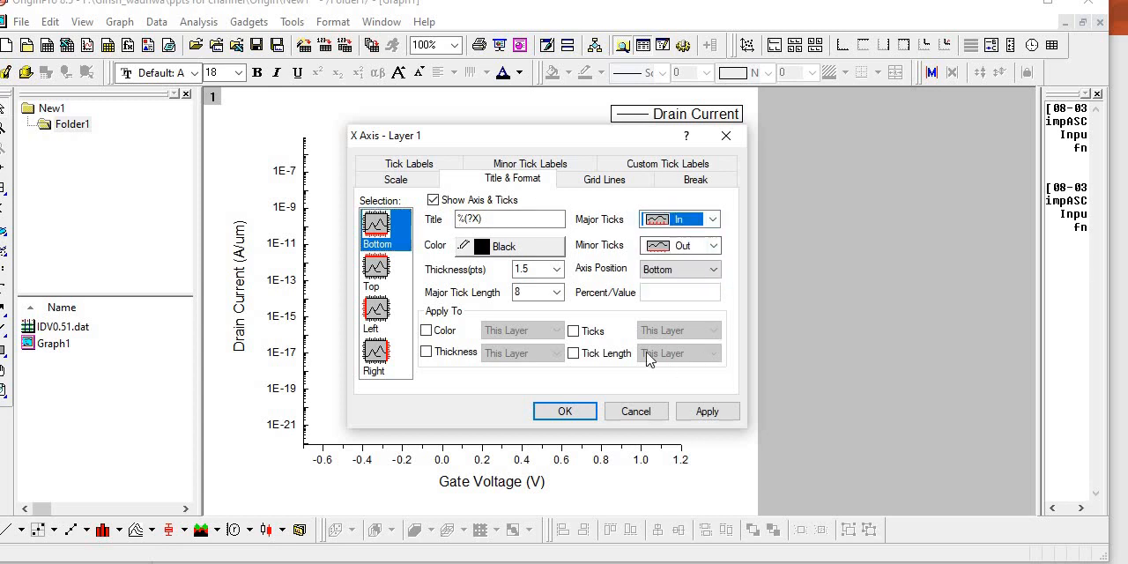
pyautogui.click(713, 246)
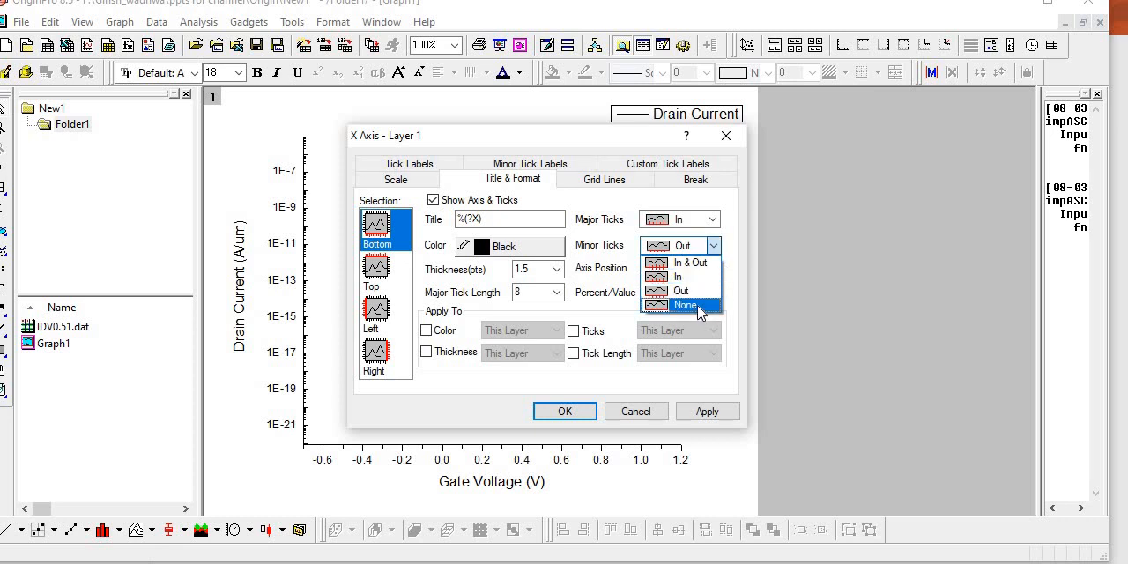
pyautogui.click(680, 276)
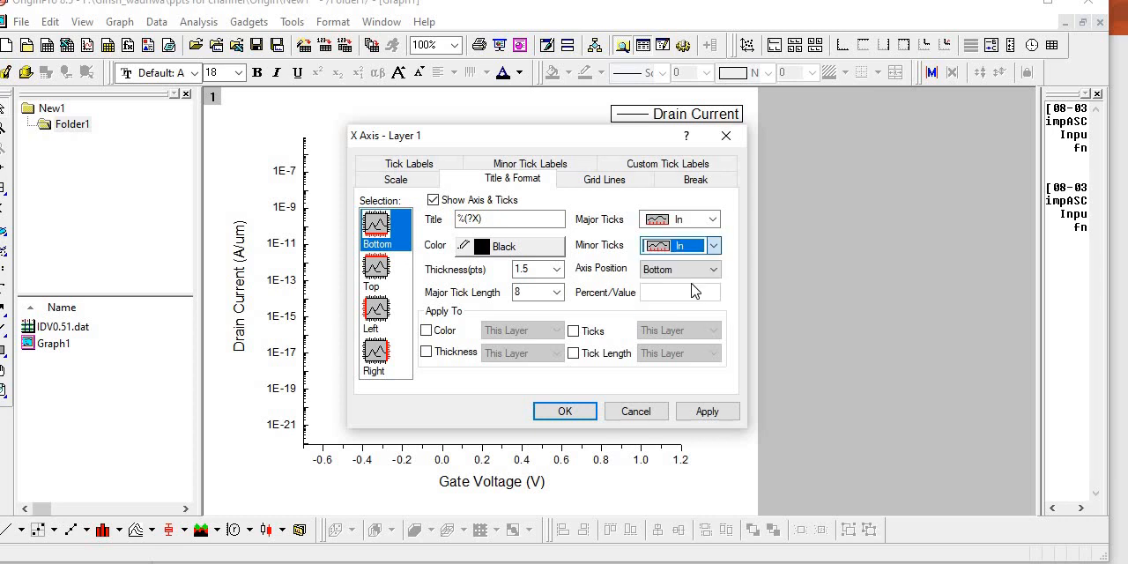
pyautogui.click(713, 245)
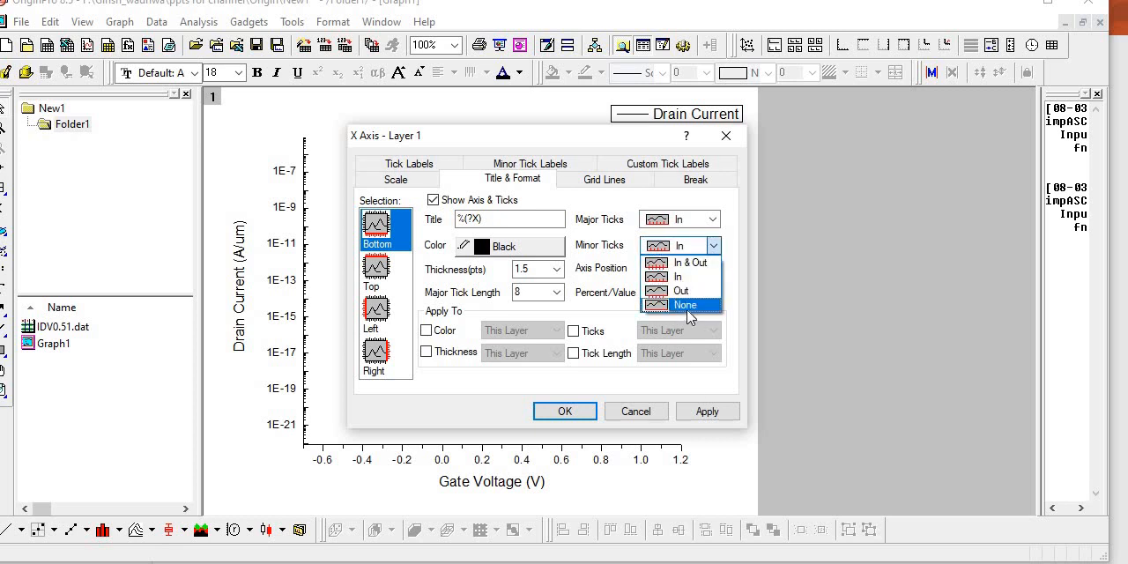
pyautogui.click(695, 307)
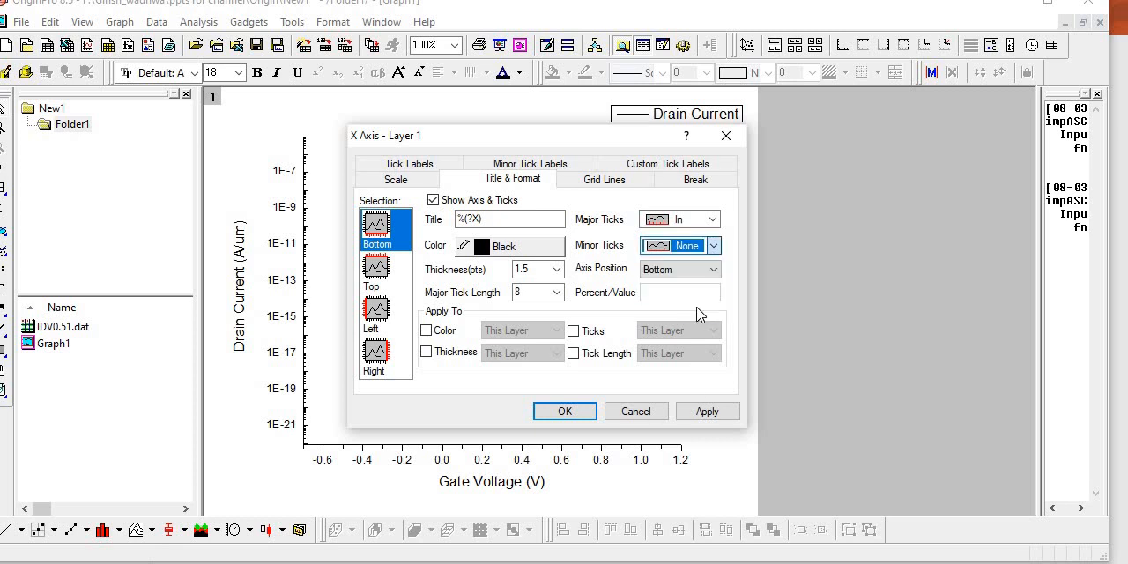
pyautogui.click(708, 411)
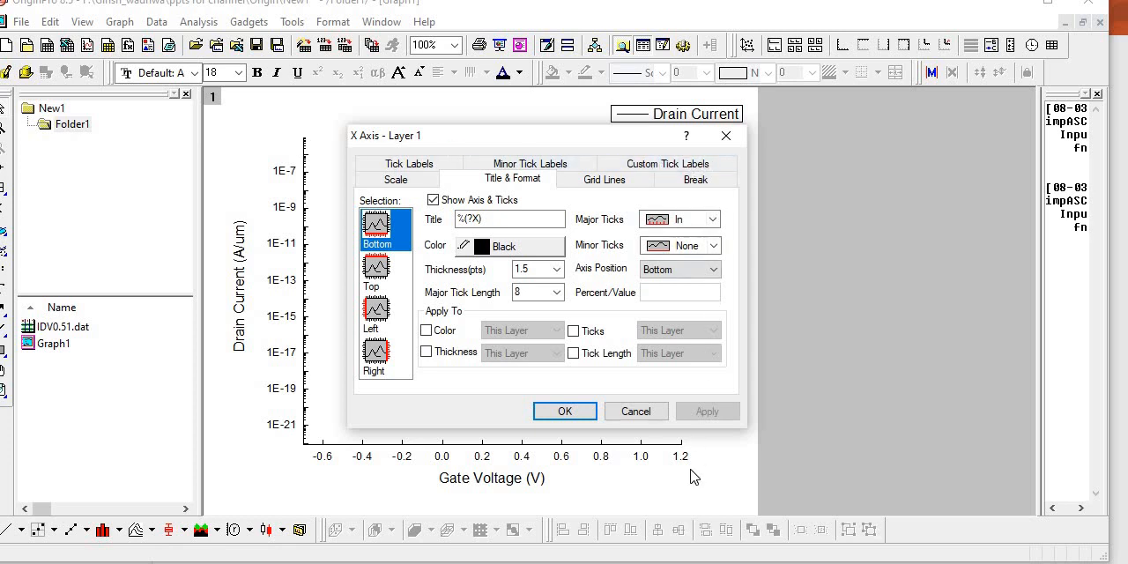
# - Show the top and right axes with major and minor ticks set to None, and accept the axis settings
pyautogui.click(377, 271)
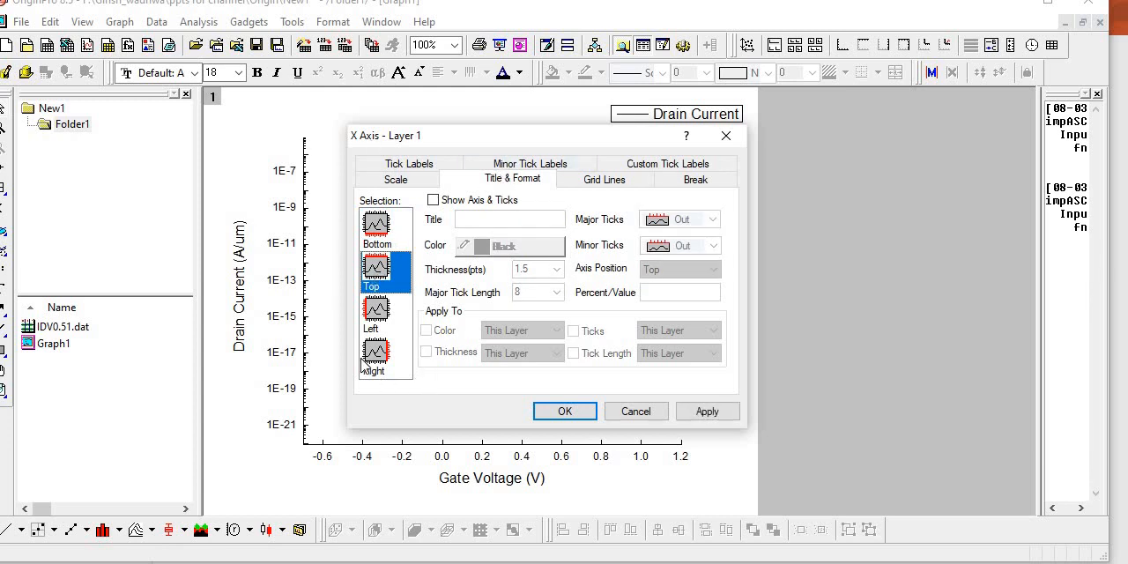
pyautogui.click(433, 201)
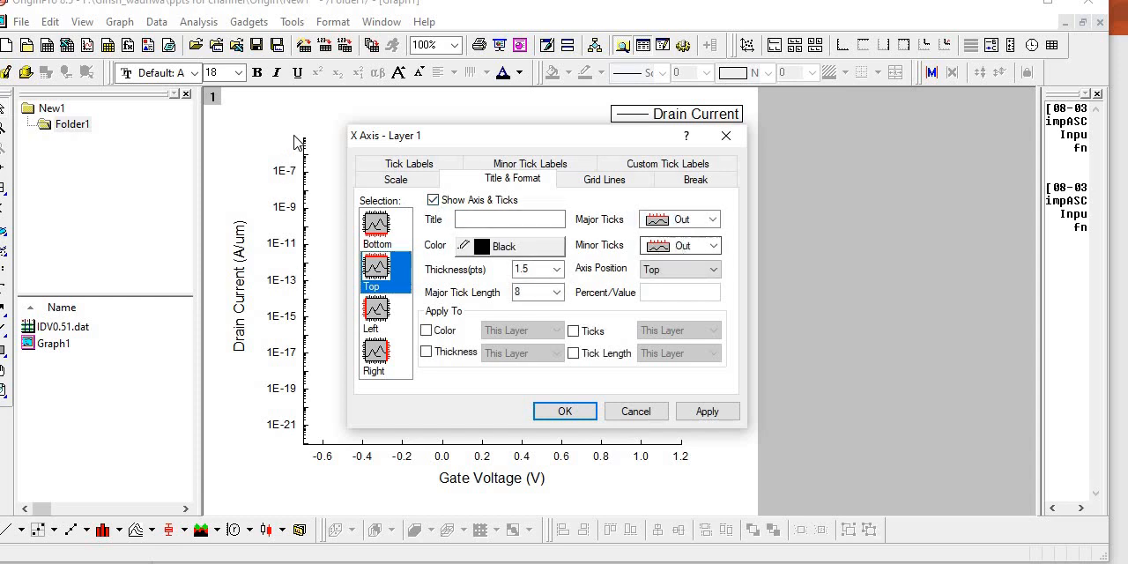
pyautogui.click(713, 221)
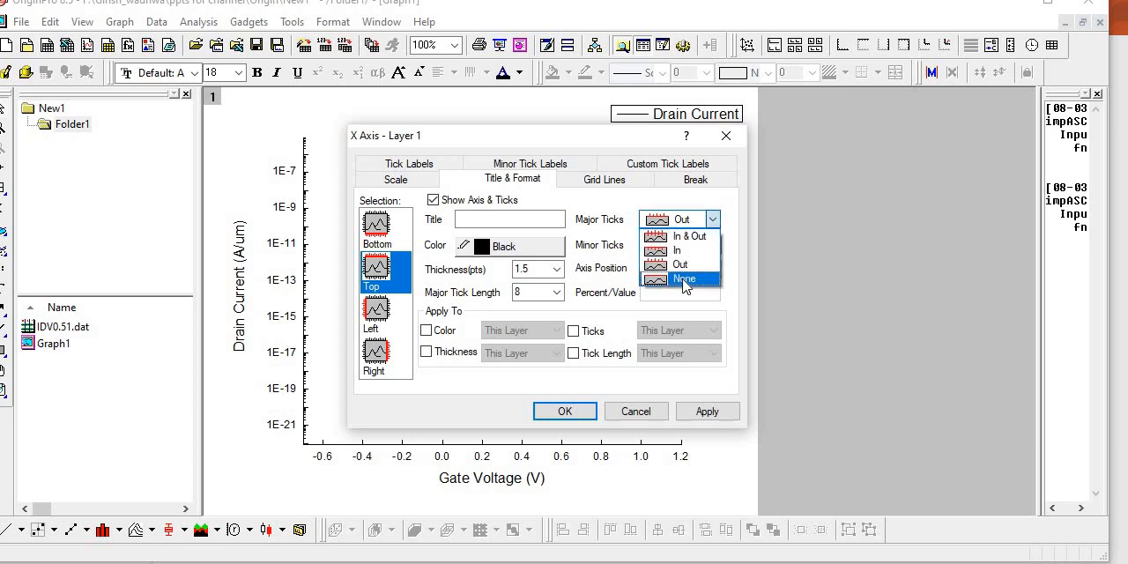
pyautogui.click(683, 280)
pyautogui.click(712, 245)
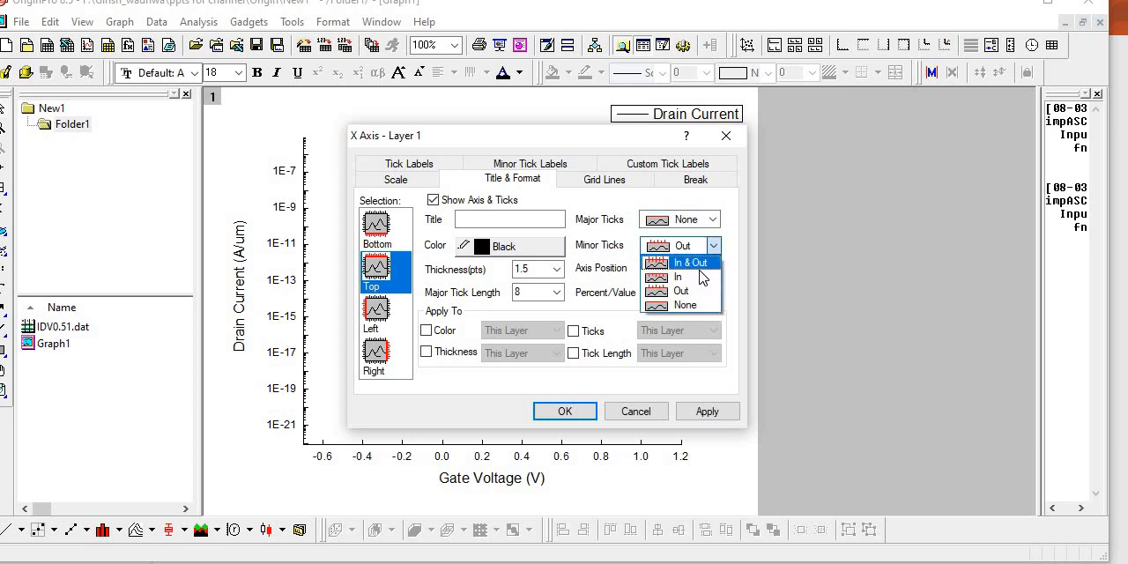
pyautogui.click(684, 305)
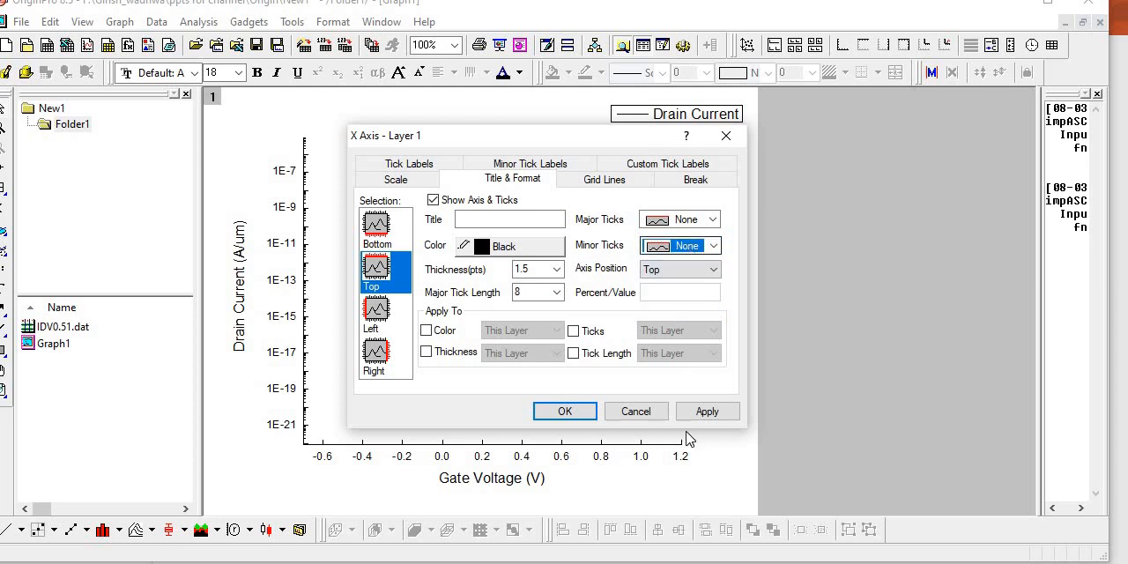
pyautogui.click(710, 413)
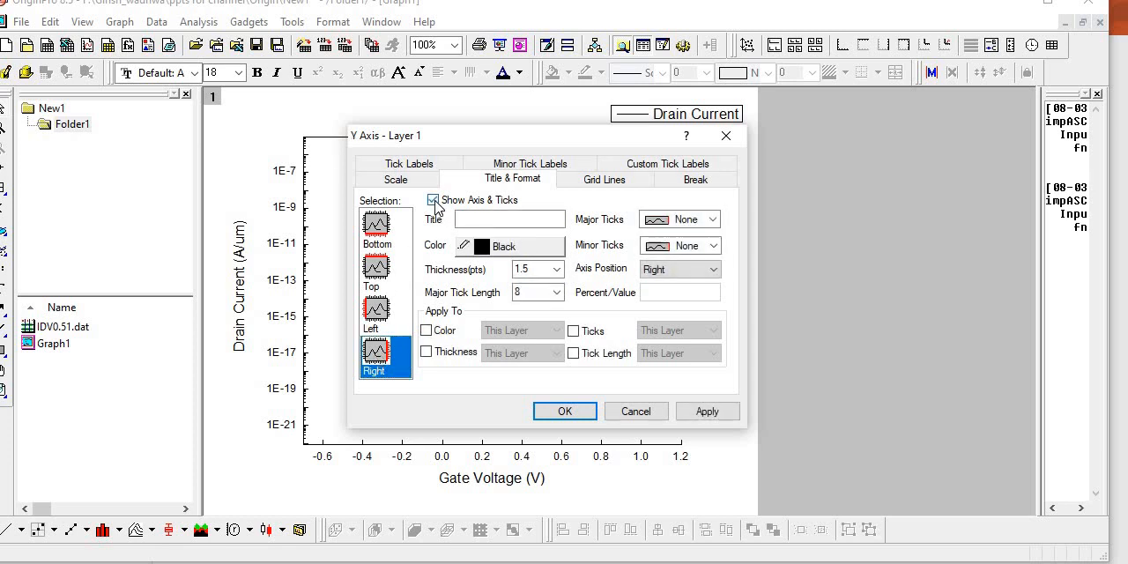
pyautogui.click(696, 419)
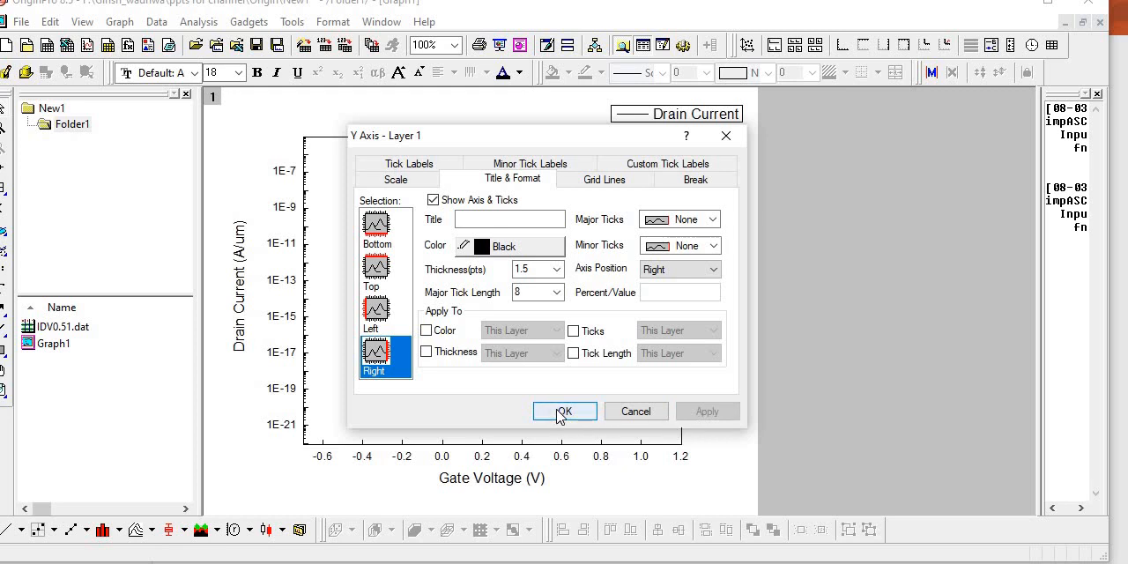
pyautogui.click(562, 412)
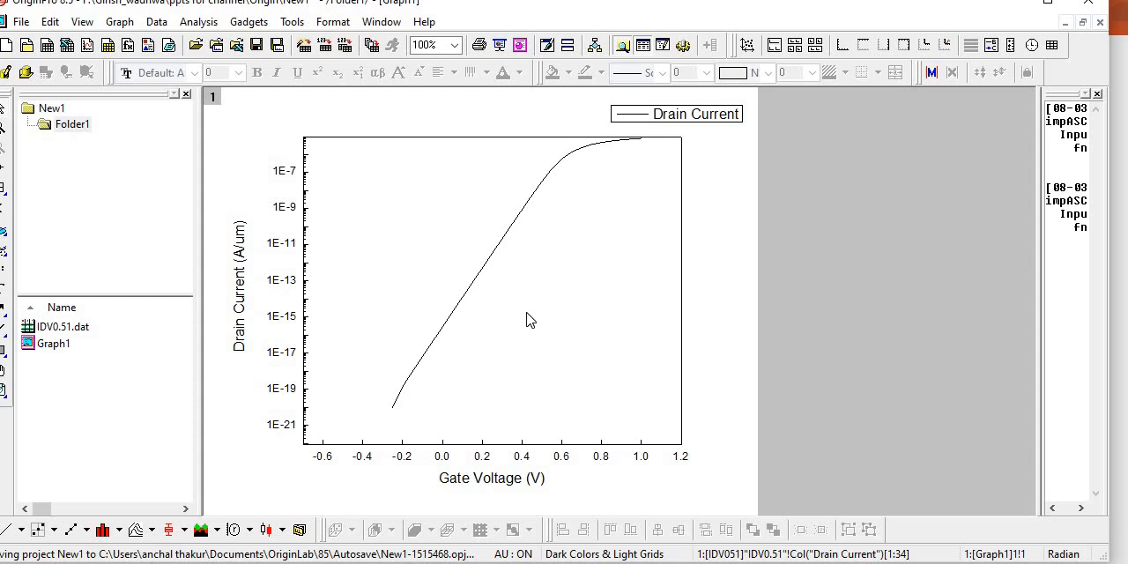
# - Set the horizontal axis scale to run from -0.2 to 1 and accept the axis settings
pyautogui.doubleClick(401, 458)
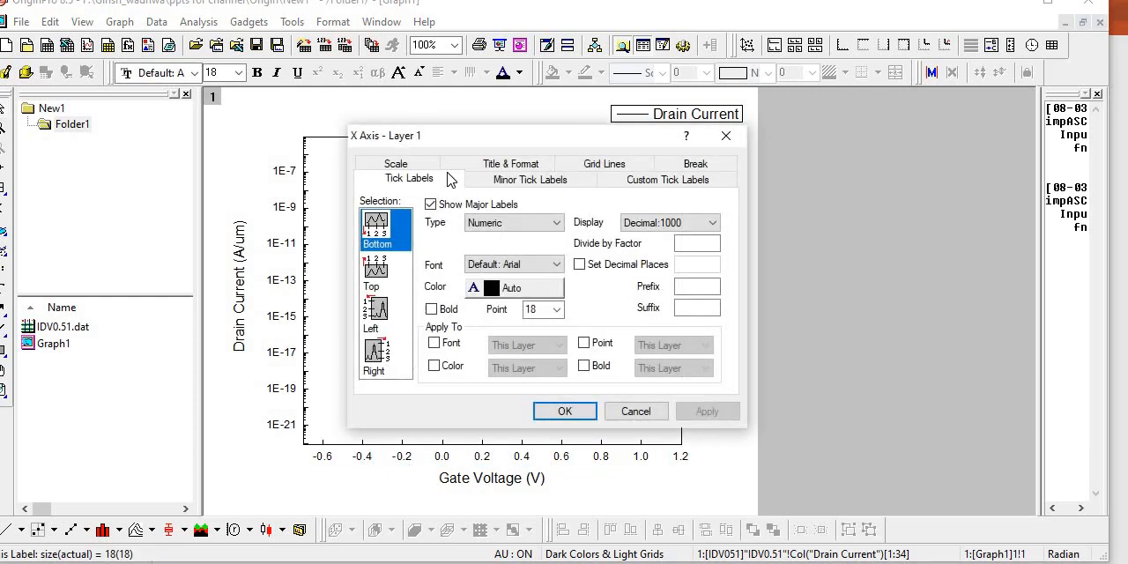
pyautogui.click(417, 170)
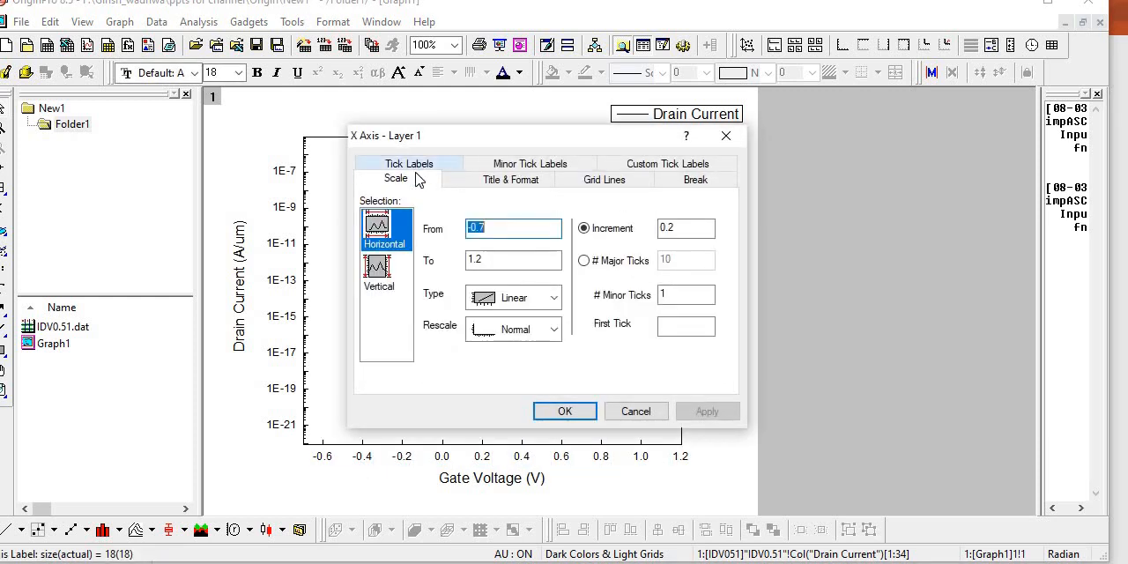
pyautogui.click(500, 229)
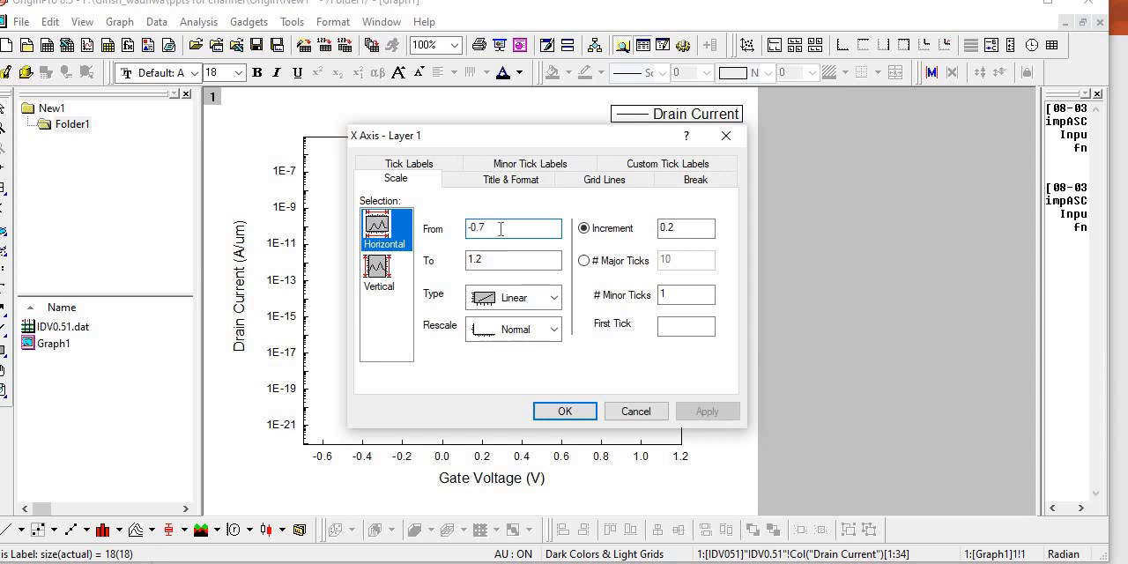
pyautogui.press('BackSpace')
pyautogui.press('BackSpace')
pyautogui.press('BackSpace')
pyautogui.press('BackSpace')
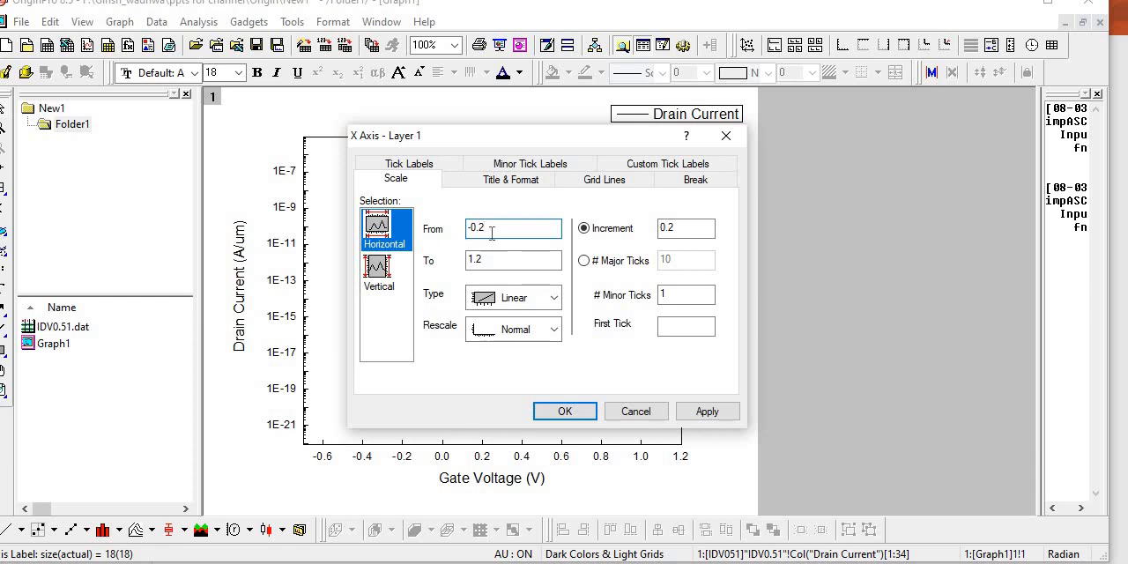
pyautogui.click(498, 263)
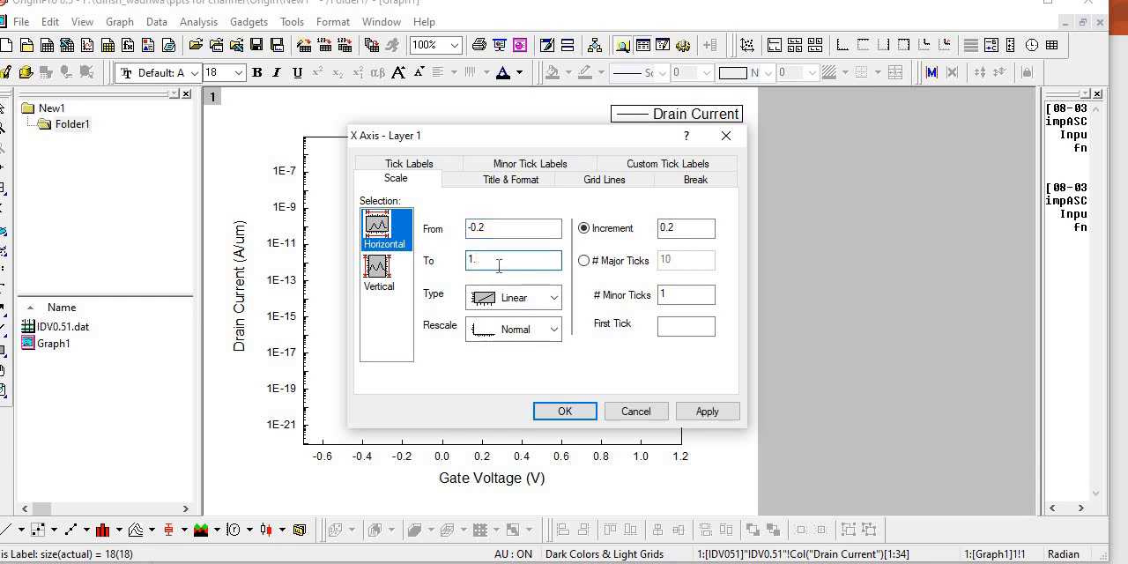
pyautogui.press('Return')
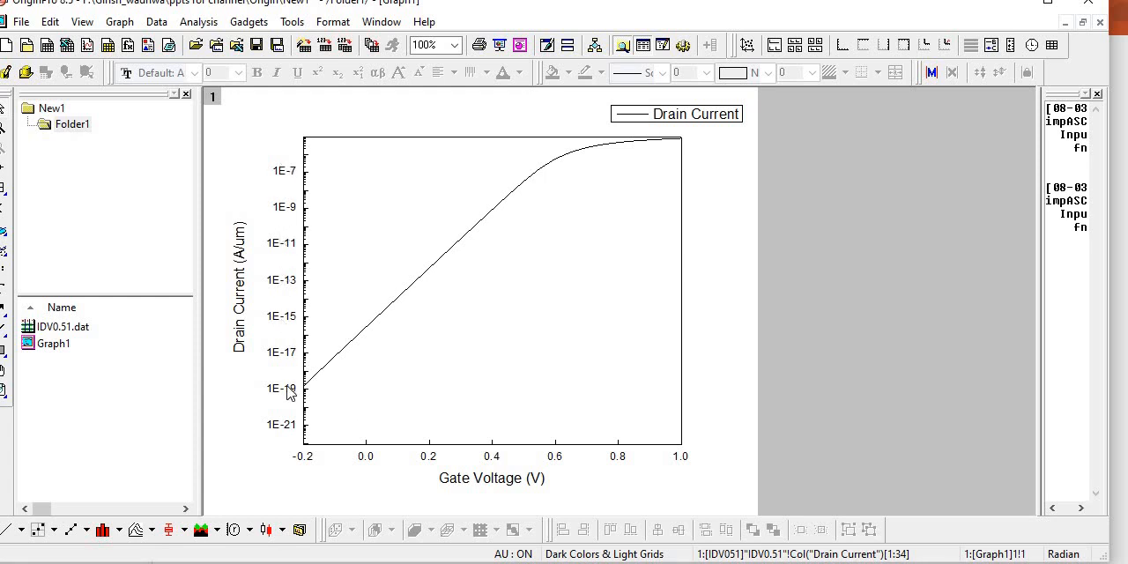
# - Set the left axis tick labels to Numeric type with the Scientific:1E3 display format and apply the change
pyautogui.doubleClick(284, 216)
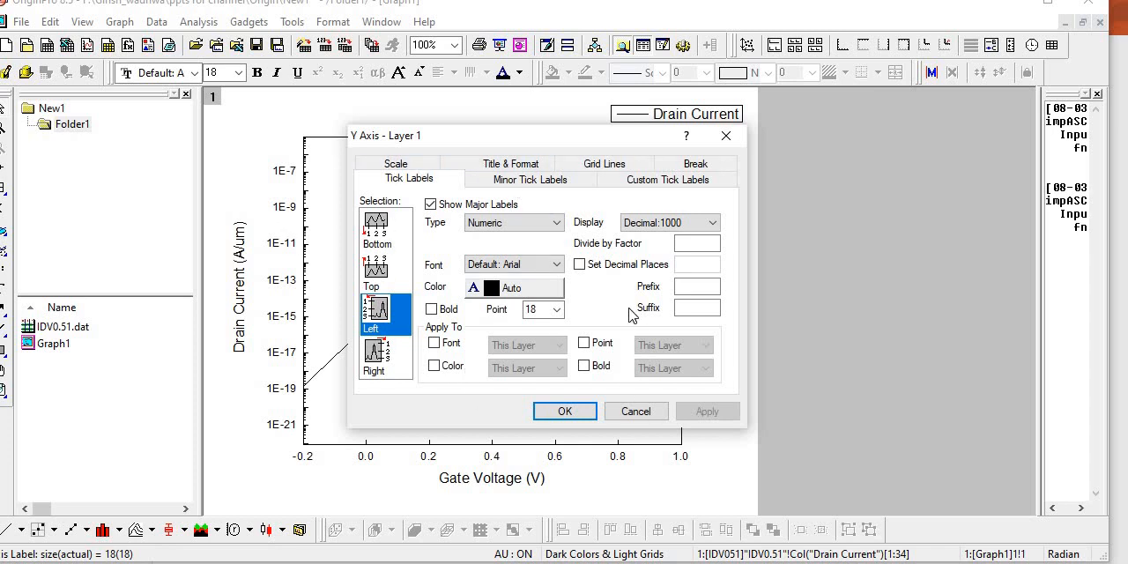
pyautogui.click(551, 225)
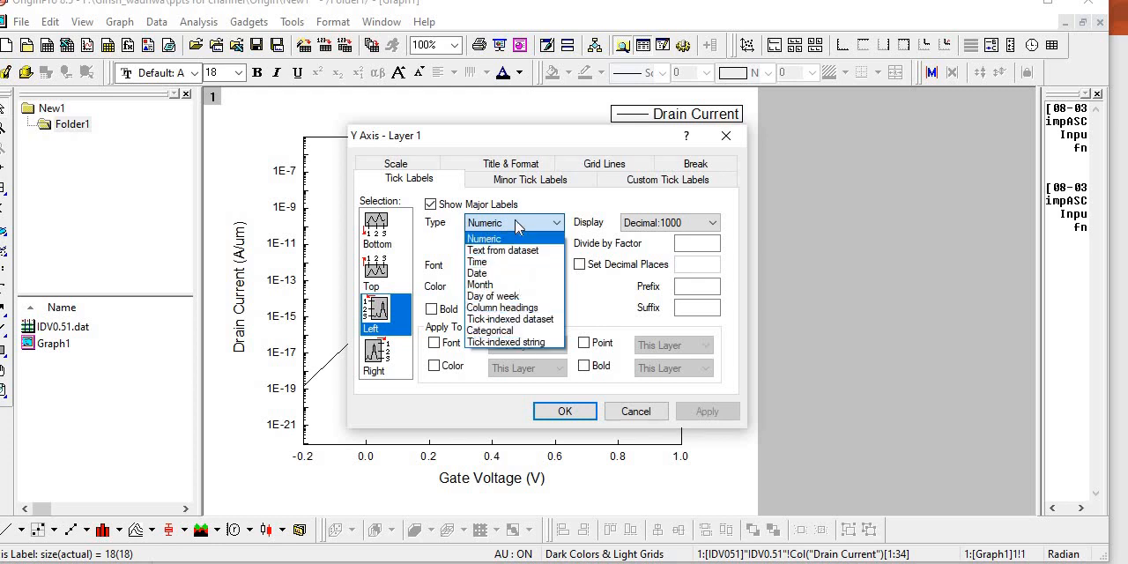
pyautogui.click(508, 240)
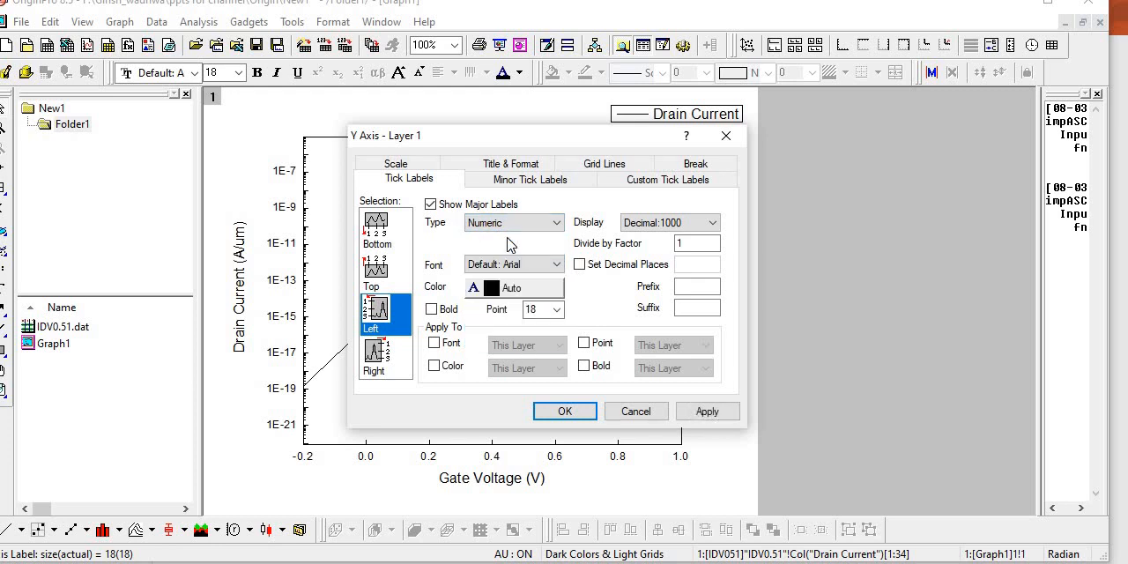
pyautogui.click(547, 266)
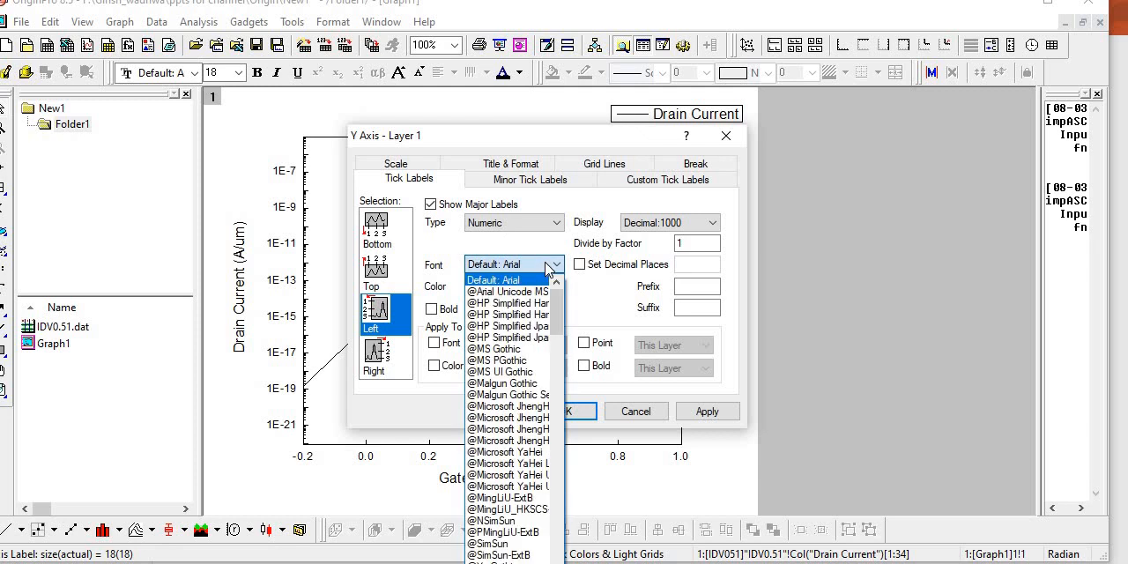
pyautogui.click(548, 267)
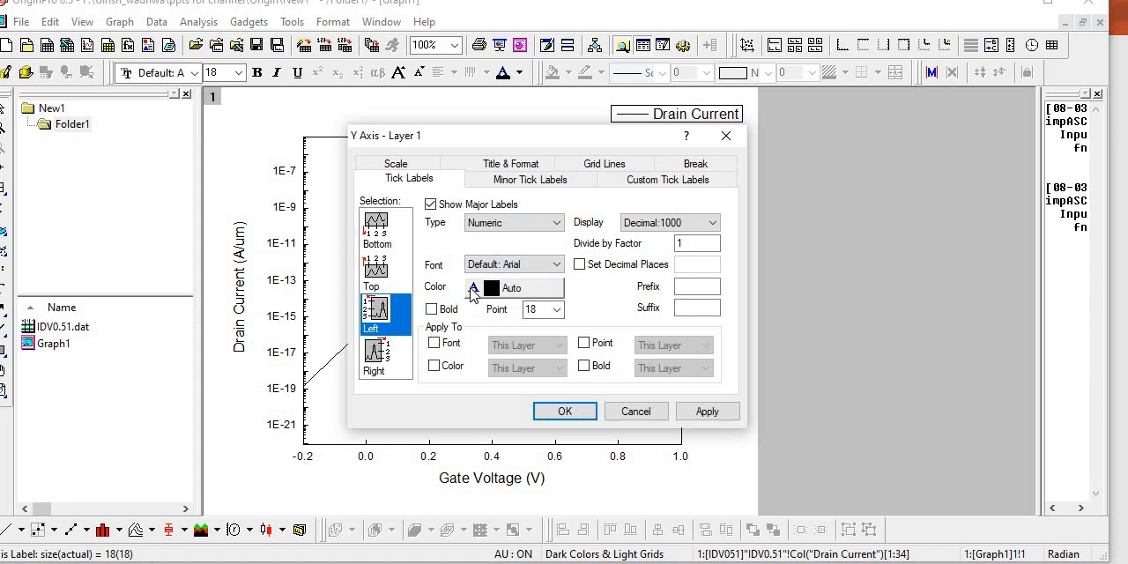
pyautogui.click(704, 226)
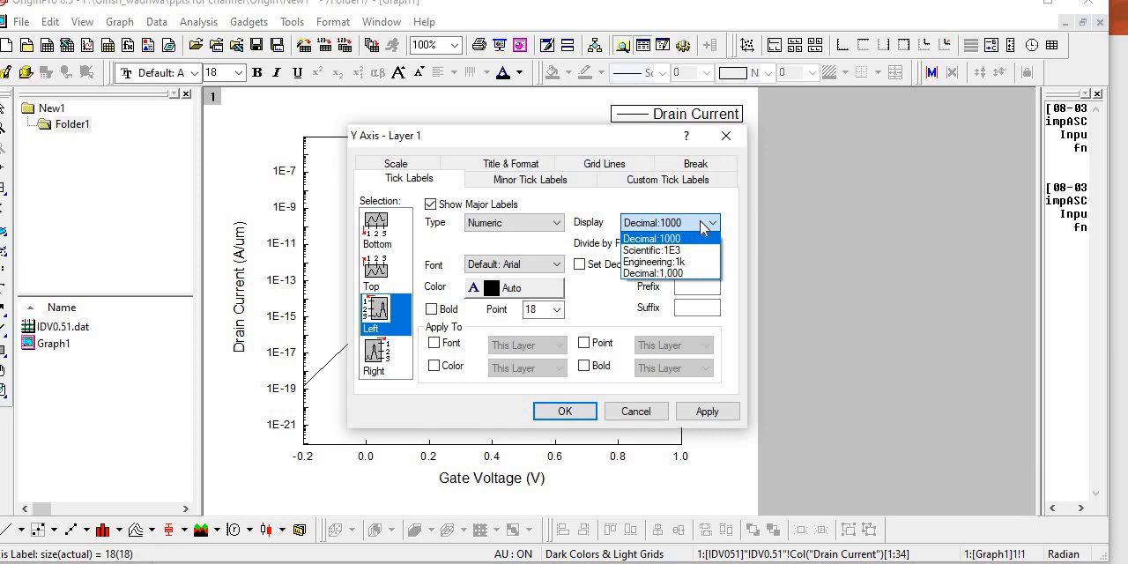
pyautogui.click(654, 251)
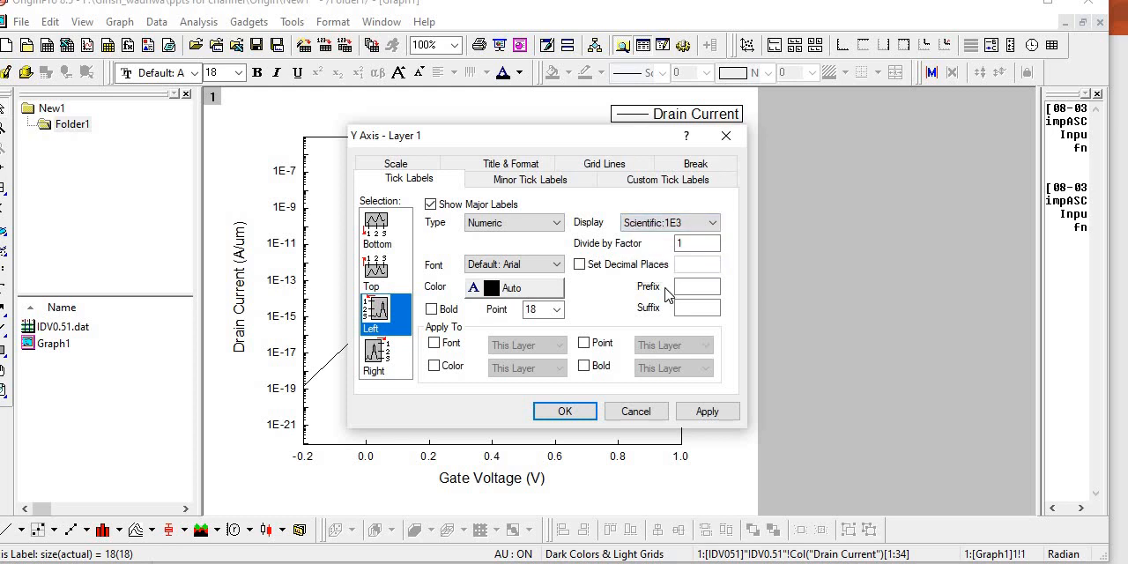
pyautogui.click(709, 414)
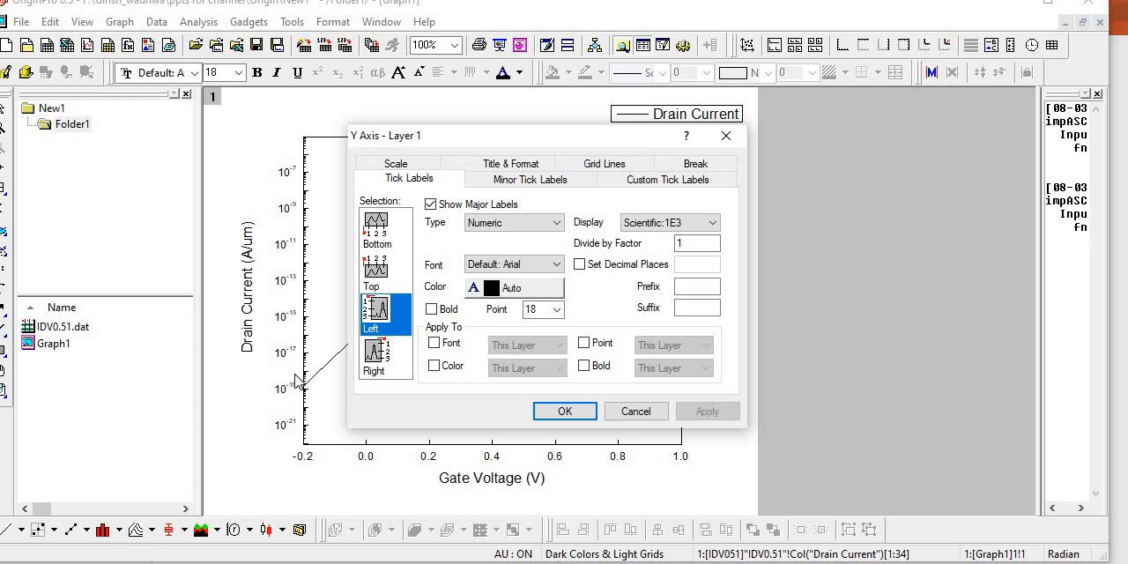
# - Try the Engineering:1k and Decimal:1,000 display formats on the left axis tick labels, applying each one
pyautogui.click(711, 227)
pyautogui.click(679, 257)
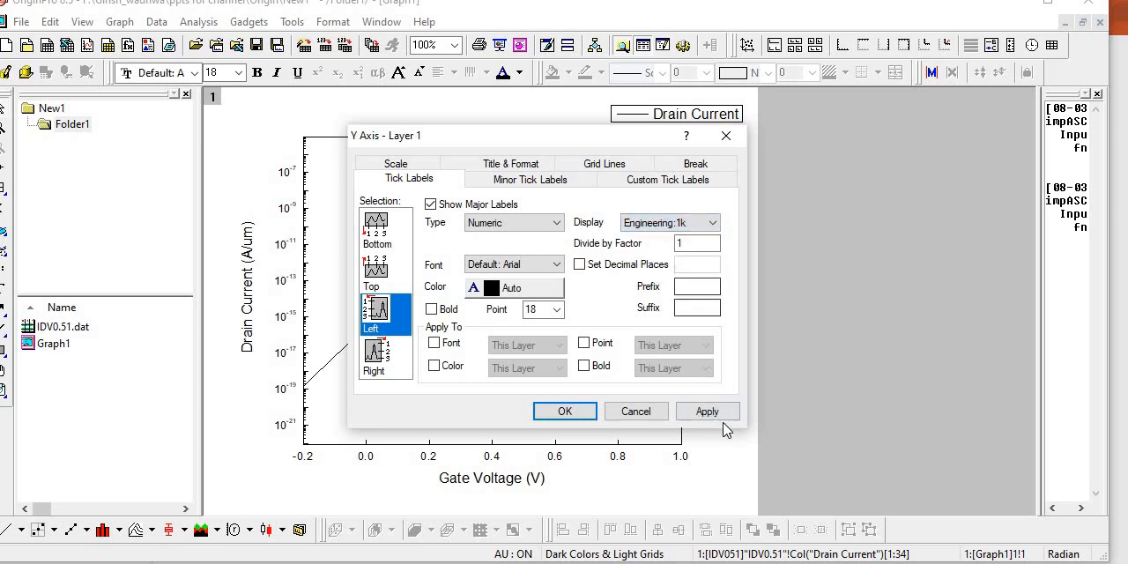
pyautogui.click(723, 410)
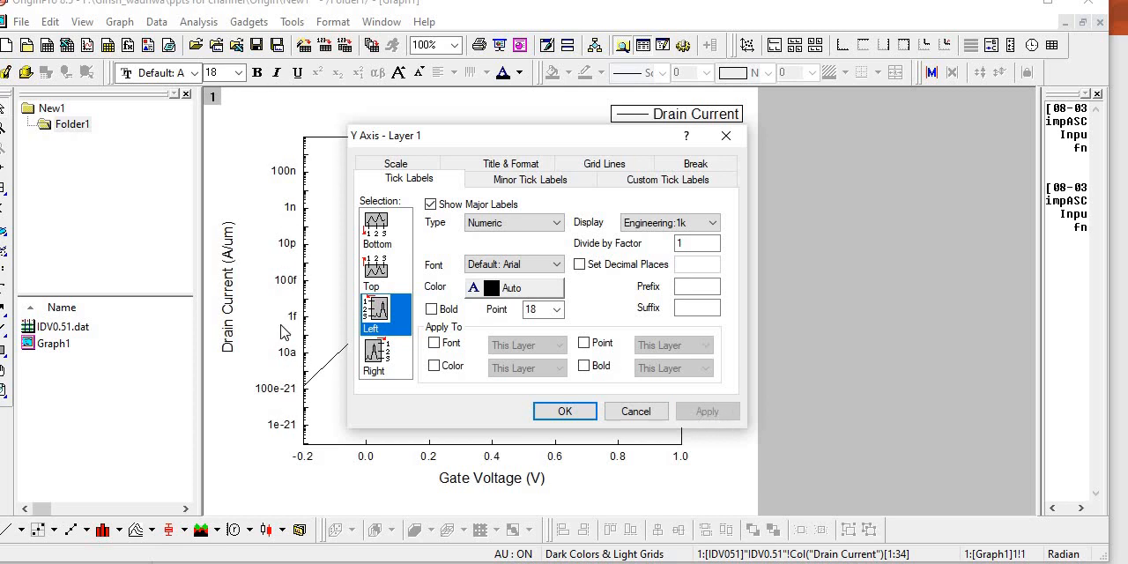
pyautogui.click(711, 223)
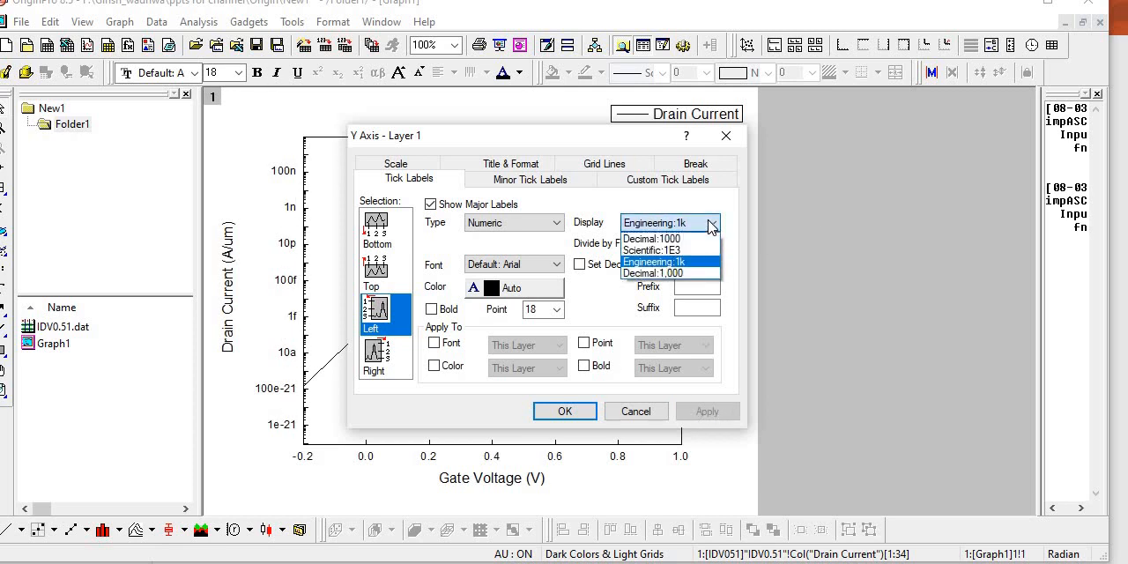
pyautogui.click(677, 274)
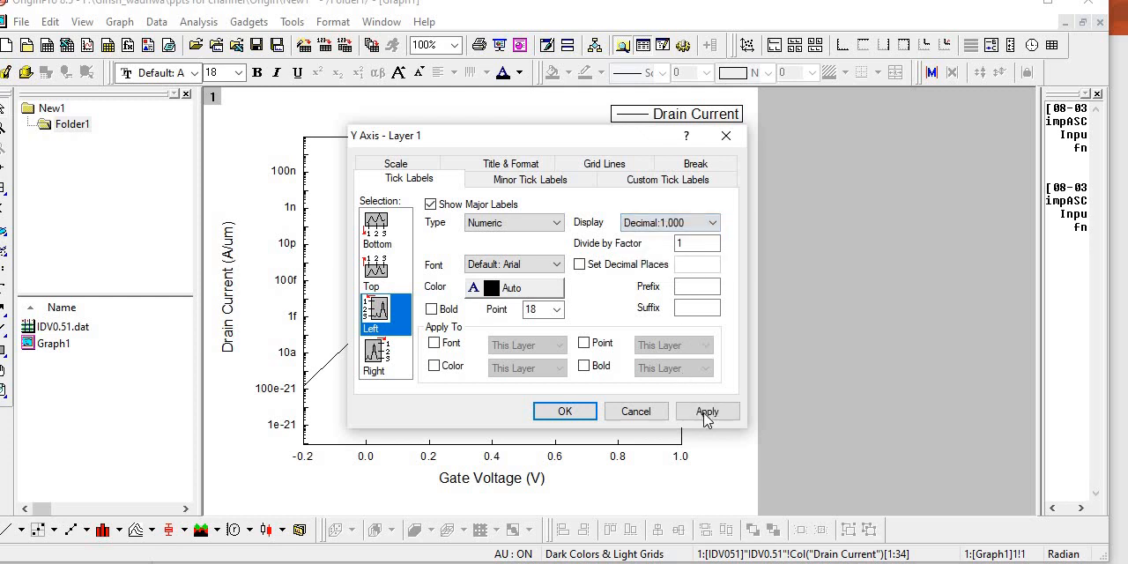
pyautogui.click(705, 412)
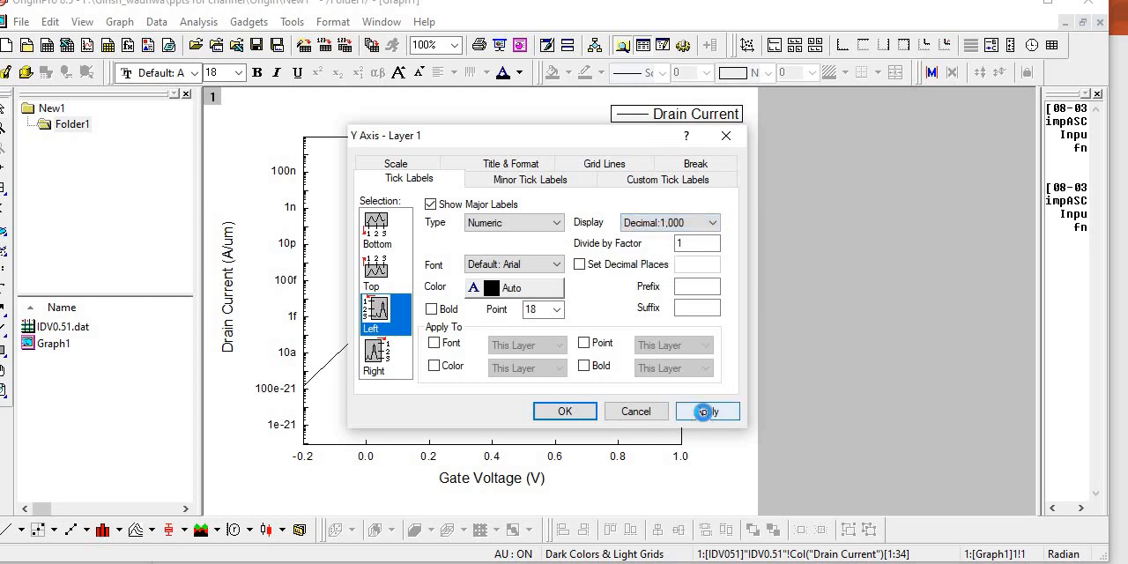
# - Return the left axis tick labels to the Scientific:1E3 display format and accept the axis settings
pyautogui.click(708, 225)
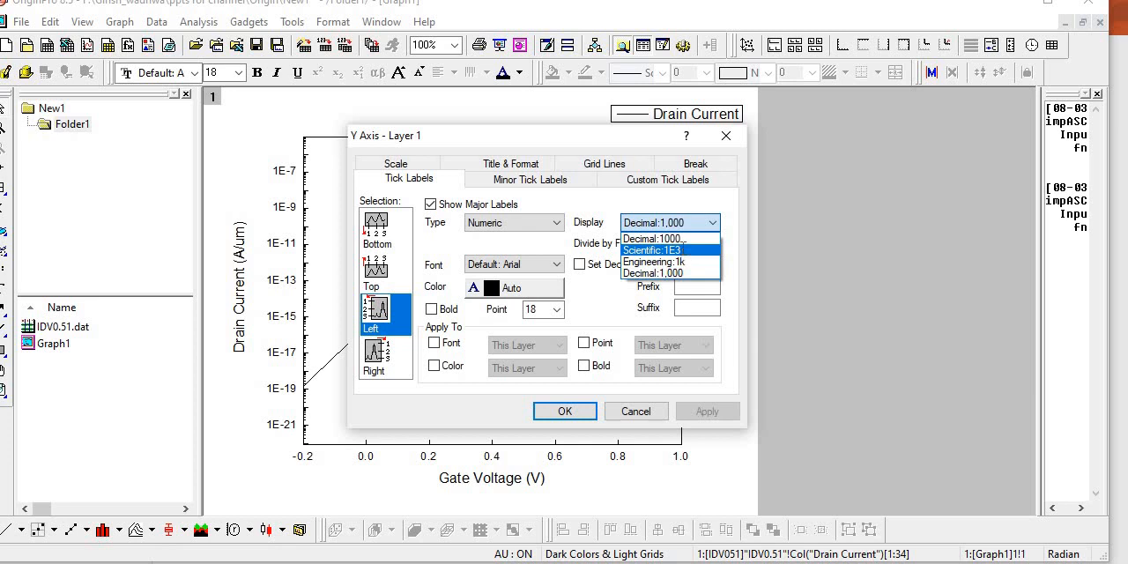
pyautogui.click(684, 252)
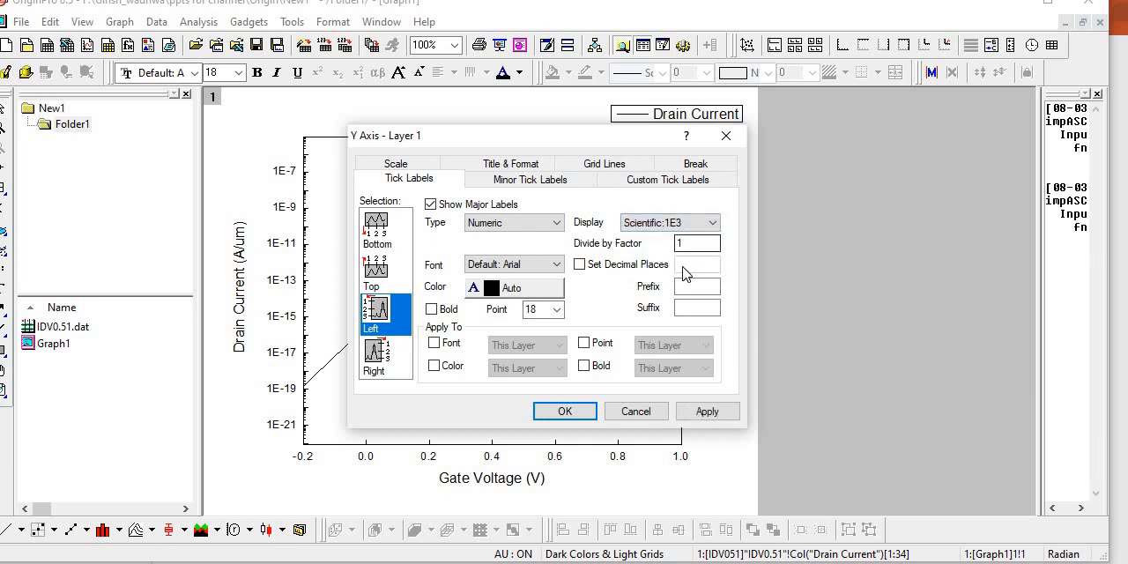
pyautogui.click(708, 413)
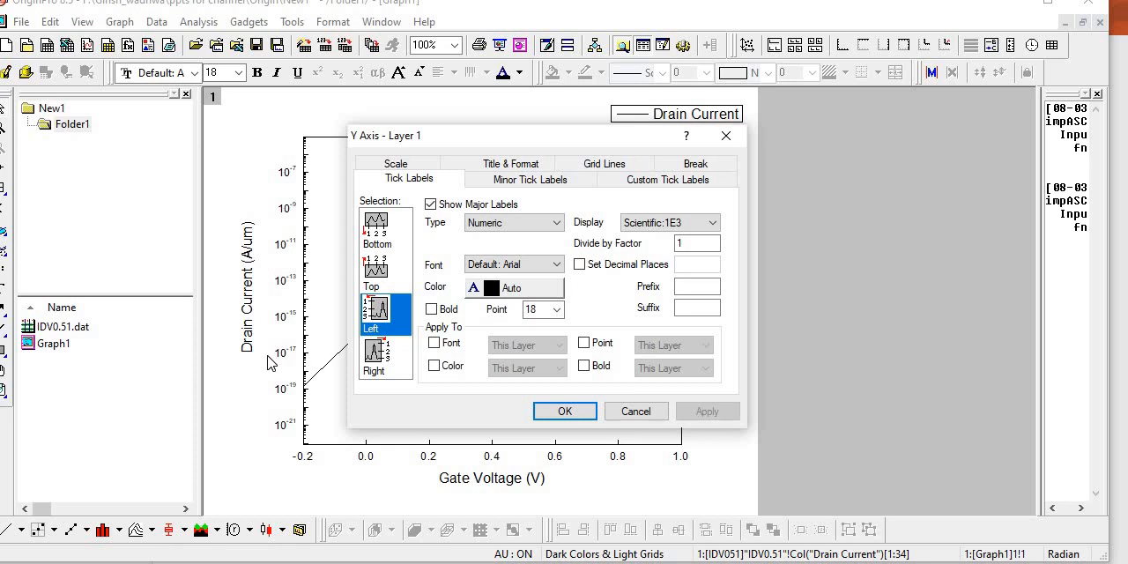
pyautogui.click(564, 411)
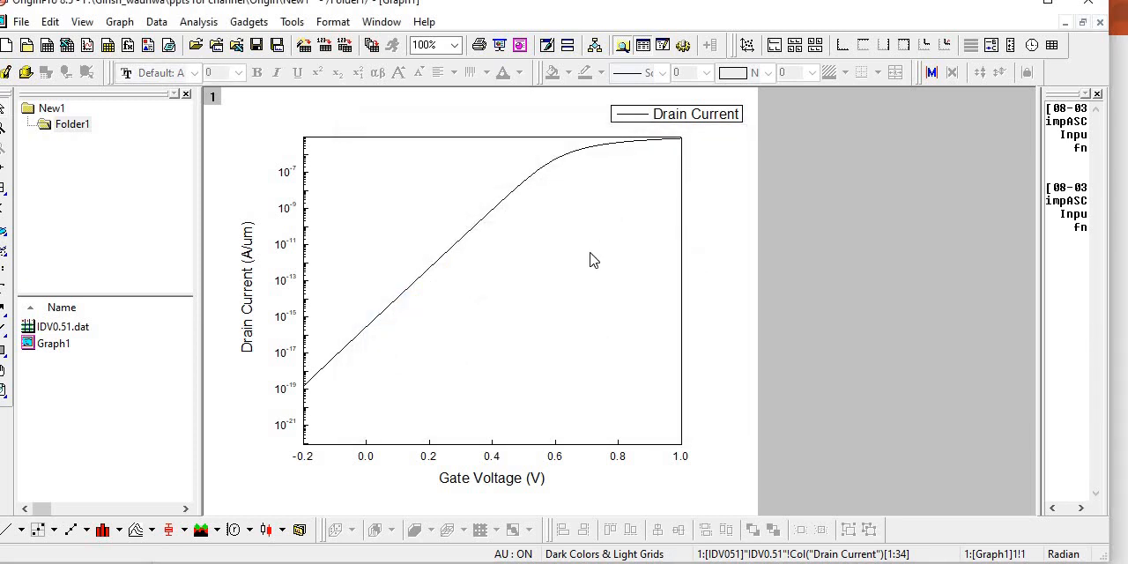
# - Move the Drain Current legend inside the plot frame, into the empty area below the curve
pyautogui.click(695, 120)
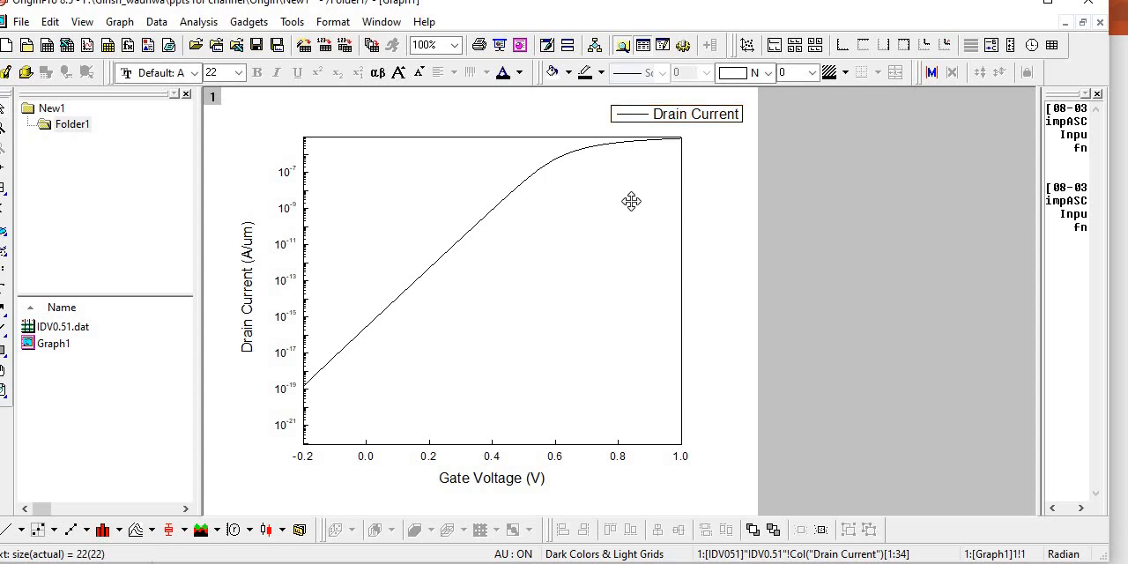
pyautogui.moveTo(631, 201); pyautogui.dragTo(611, 255)
pyautogui.click(624, 312)
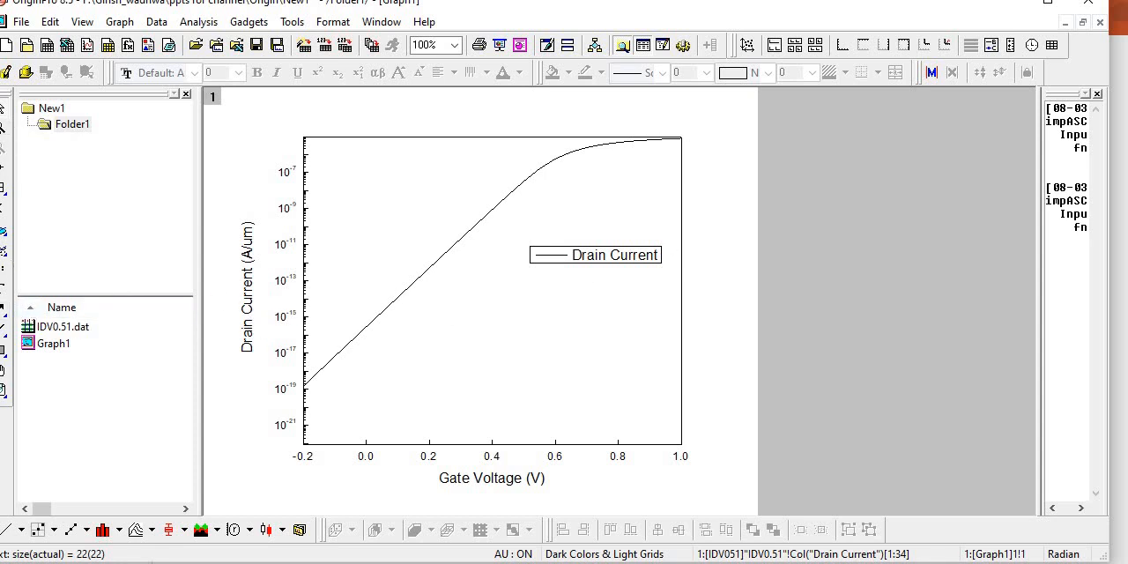
# - Add the text label MOSFET inside the plot frame near its upper-left corner and save the project
pyautogui.moveTo(0, 132)
pyautogui.mouseDown()
pyautogui.moveTo(24, 132)
pyautogui.moveTo(4, 132)
pyautogui.mouseUp()
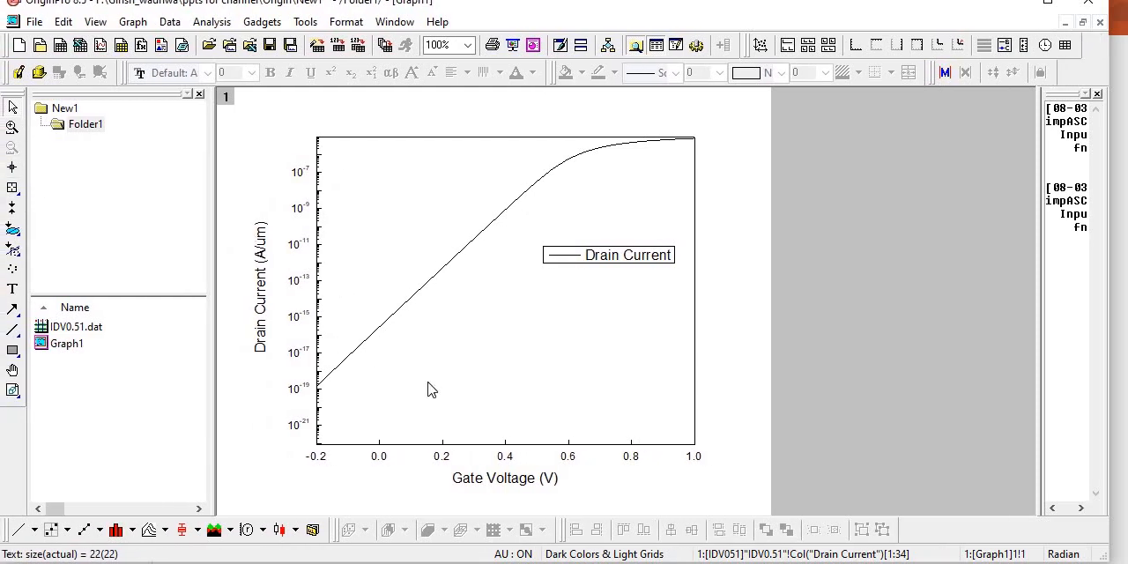
pyautogui.click(15, 289)
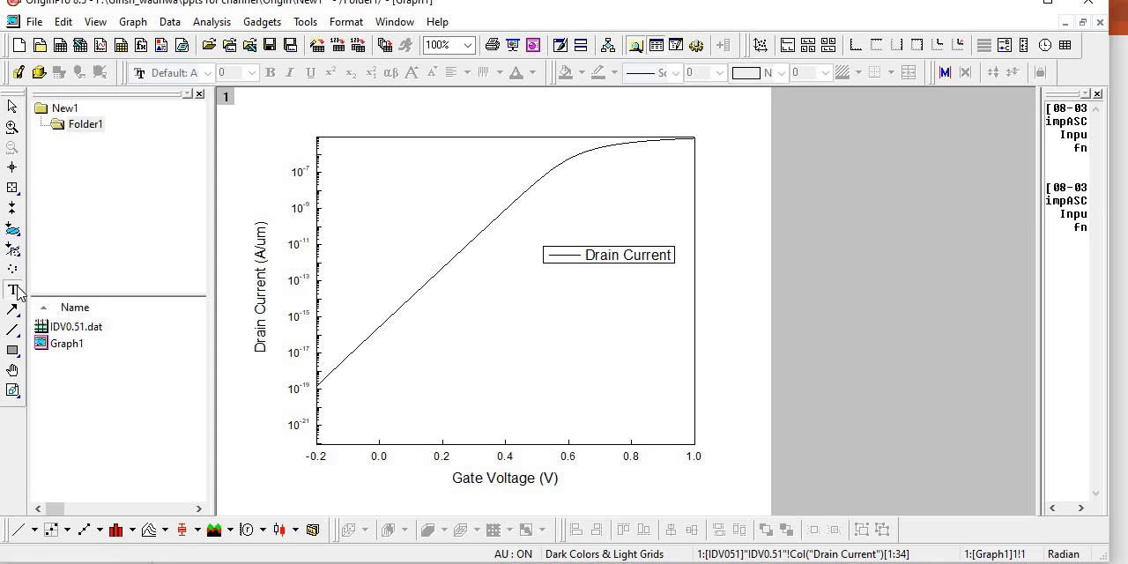
pyautogui.click(359, 169)
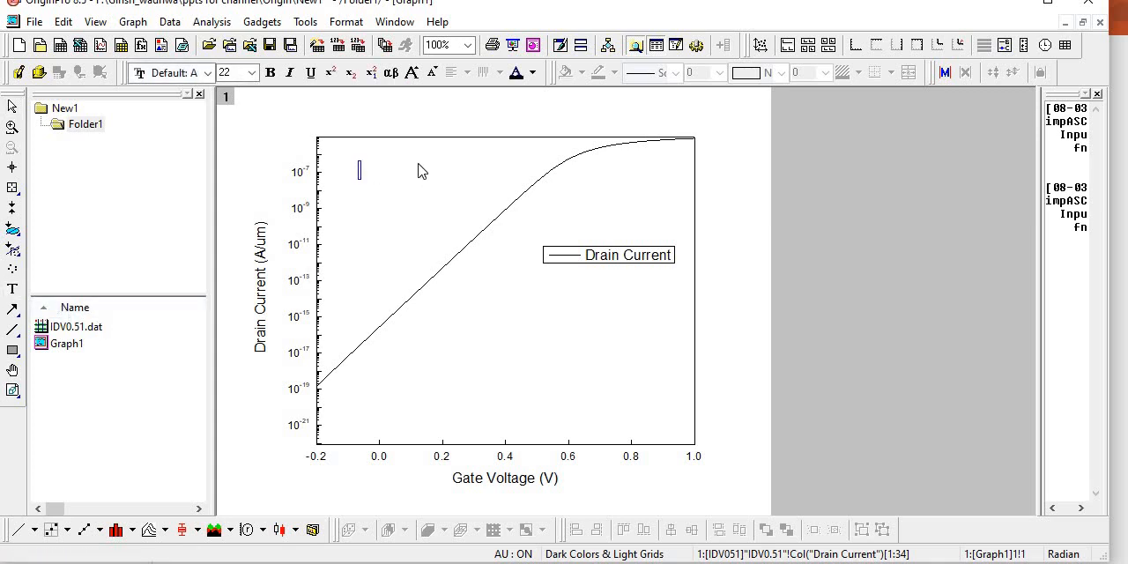
pyautogui.write('MOSFET')
pyautogui.click(445, 199)
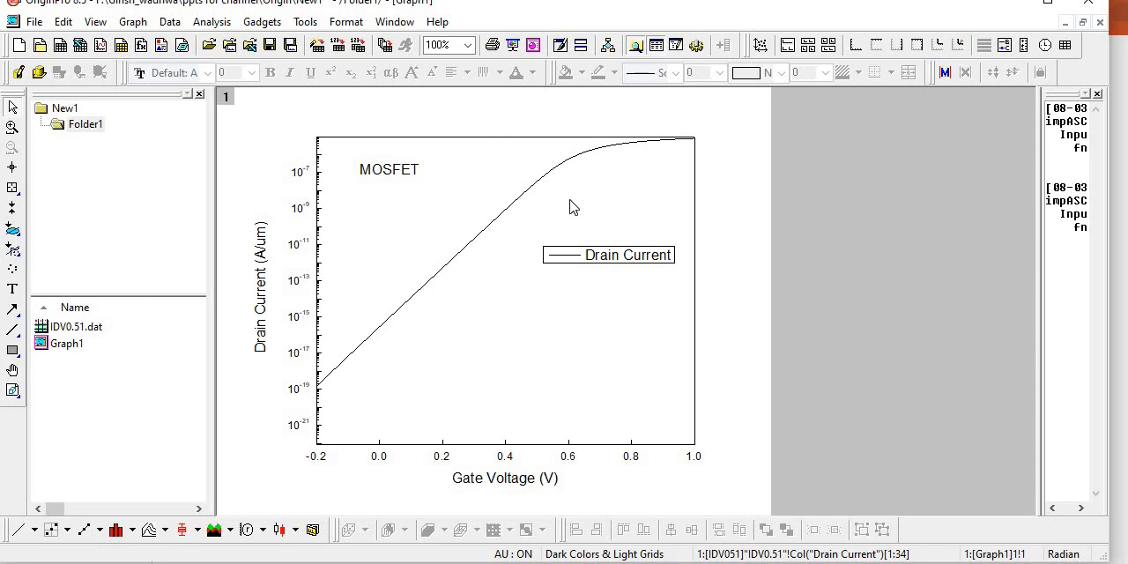
pyautogui.hotkey('ctrl', 's')
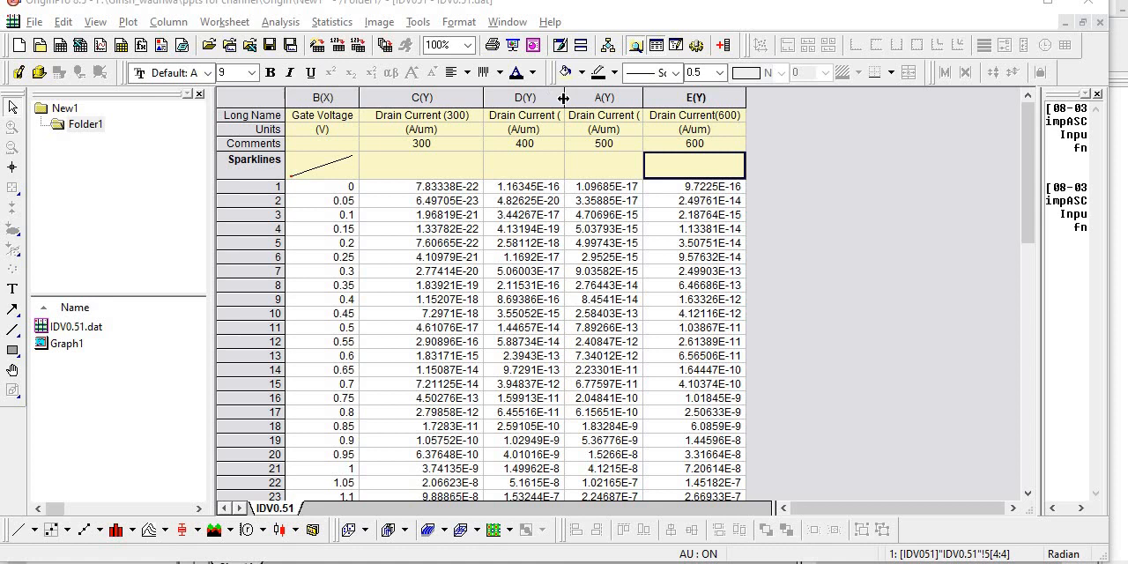
# - Widen worksheet columns D, A and E so that their full Drain Current long names fit
pyautogui.moveTo(563, 98); pyautogui.dragTo(604, 98)
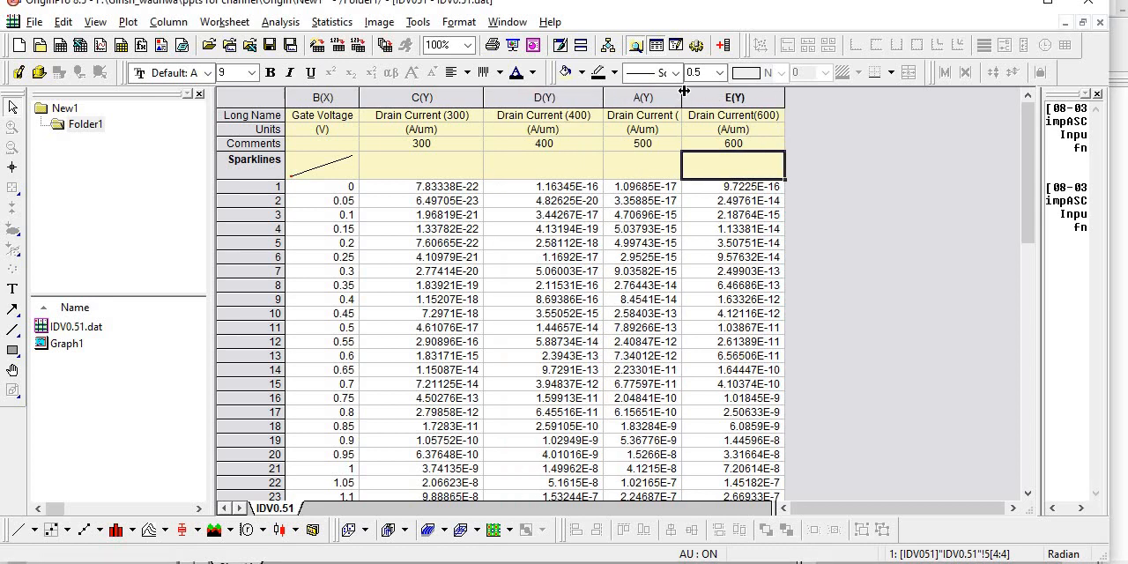
pyautogui.moveTo(683, 91); pyautogui.dragTo(707, 90)
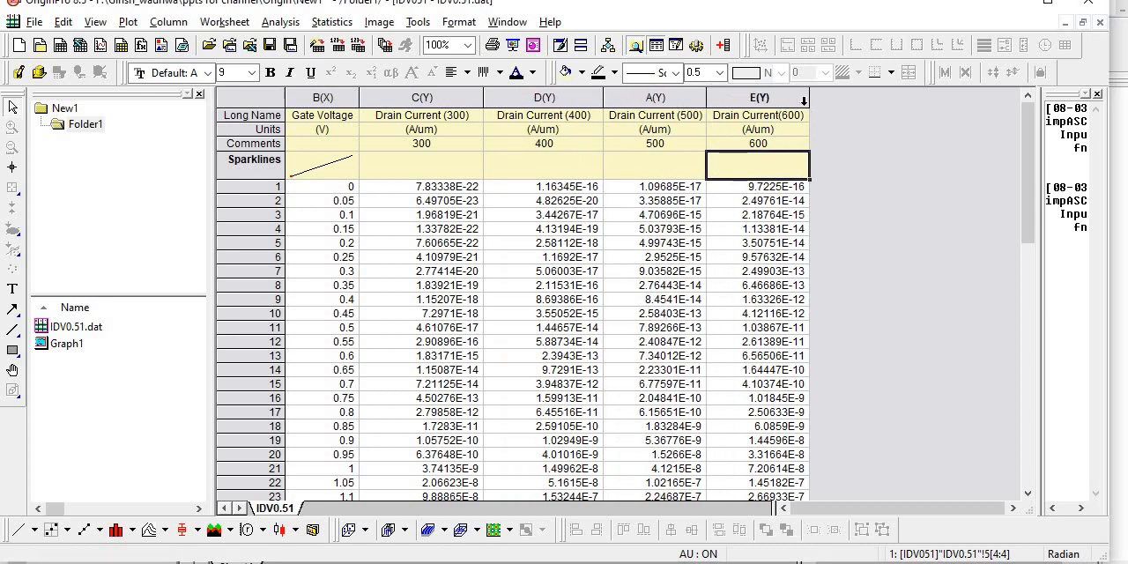
pyautogui.moveTo(809, 98); pyautogui.dragTo(839, 99)
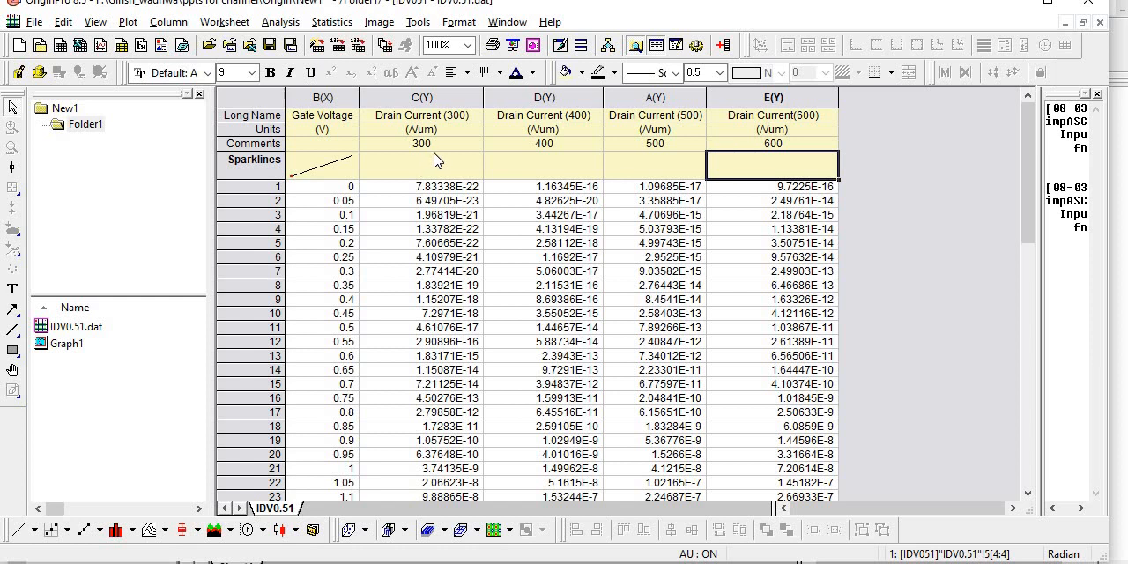
# - Plot all the worksheet columns together as a line and symbol graph
pyautogui.click(793, 147)
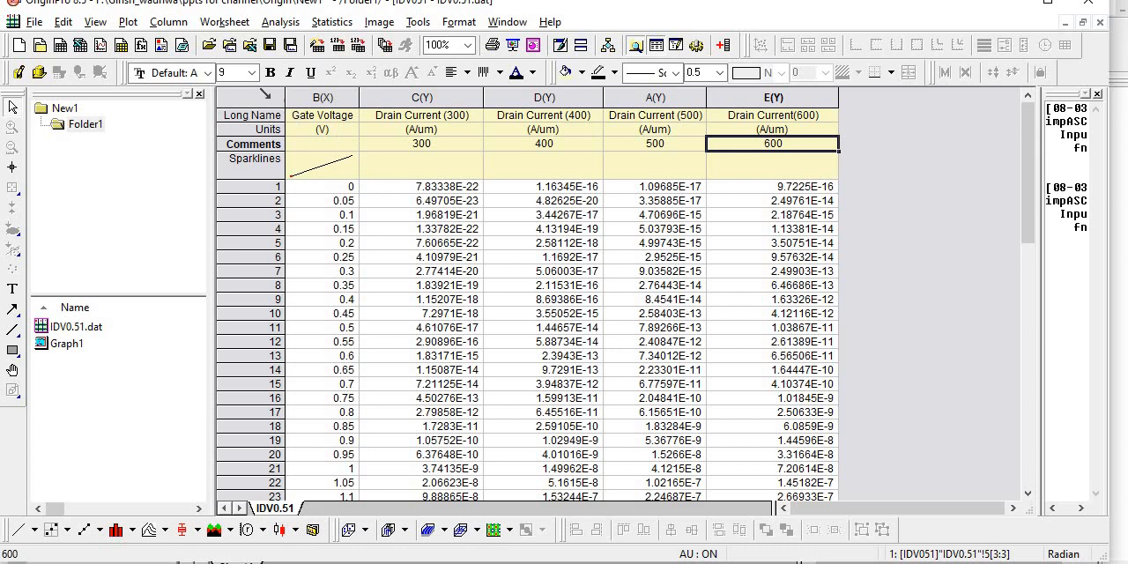
pyautogui.click(267, 96)
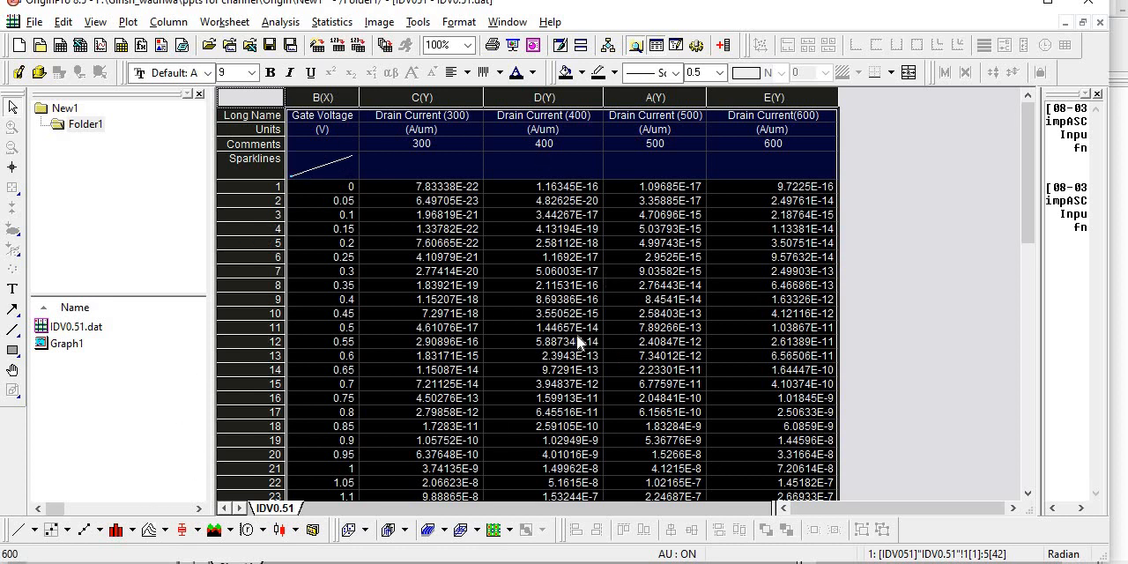
pyautogui.click(84, 532)
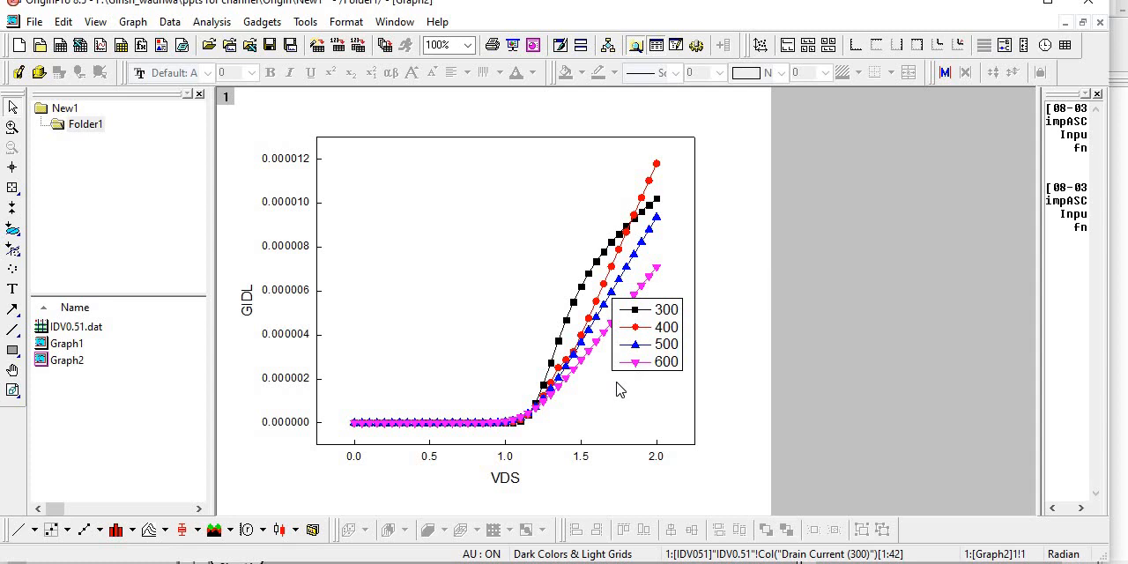
# - Compare the axis titles of the new multi-curve graph with those of Graph1
pyautogui.click(246, 304)
pyautogui.click(509, 480)
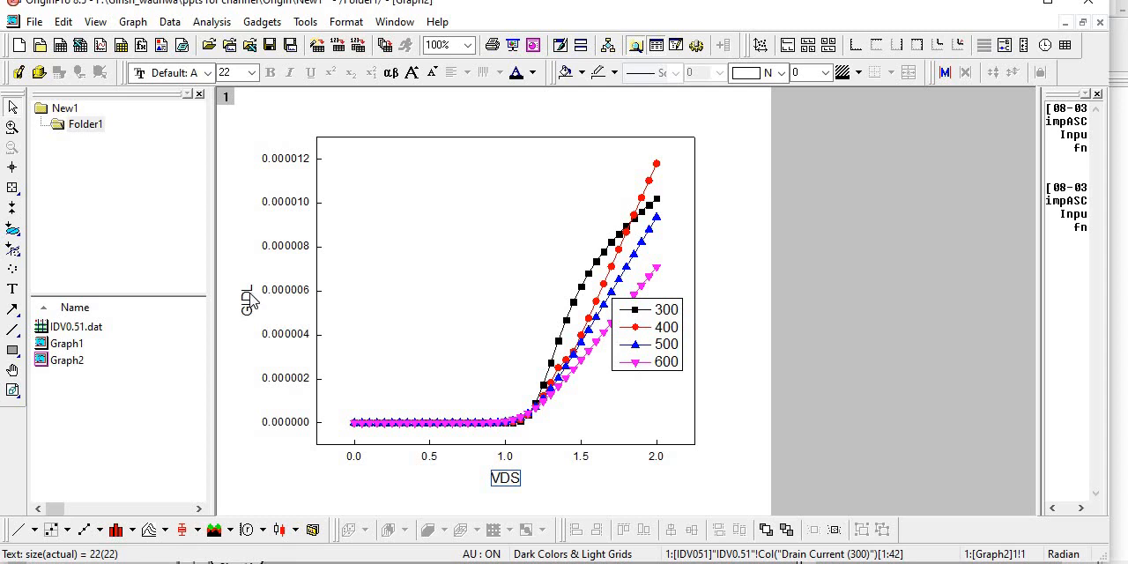
pyautogui.doubleClick(67, 343)
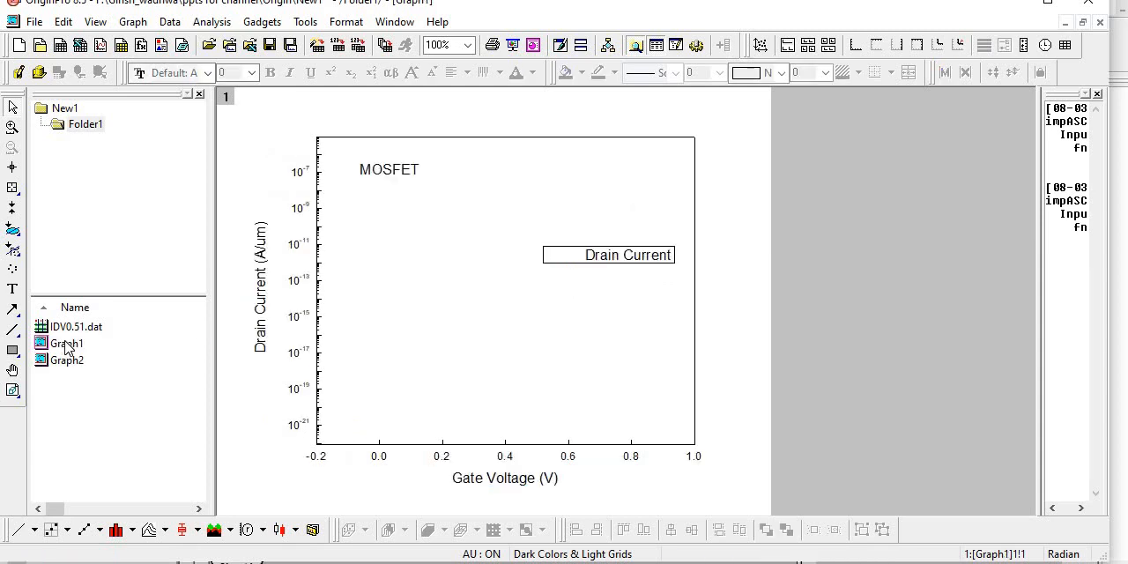
pyautogui.click(265, 315)
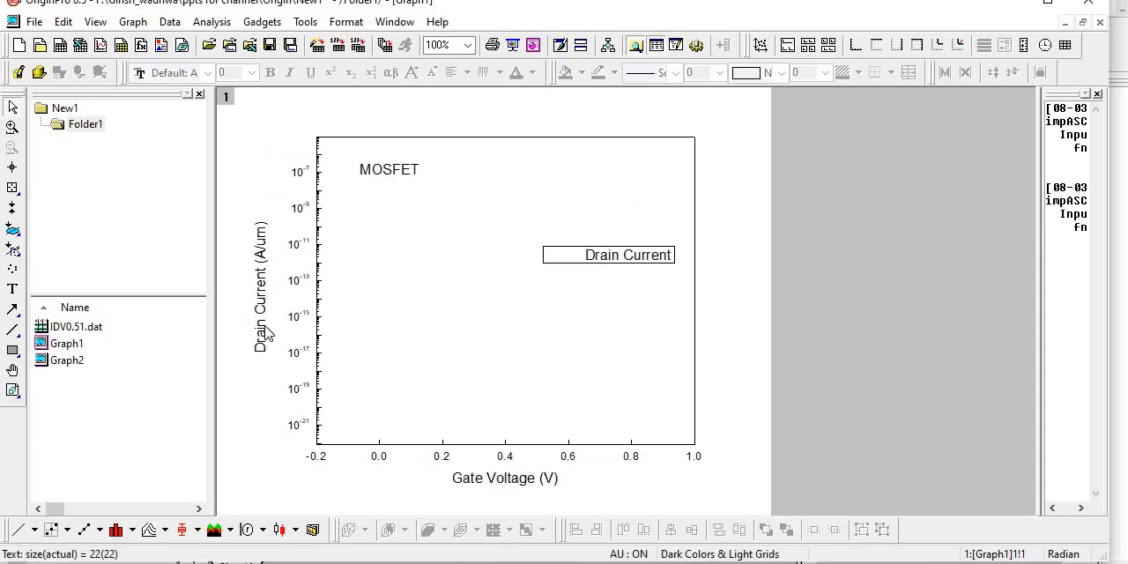
pyautogui.click(544, 486)
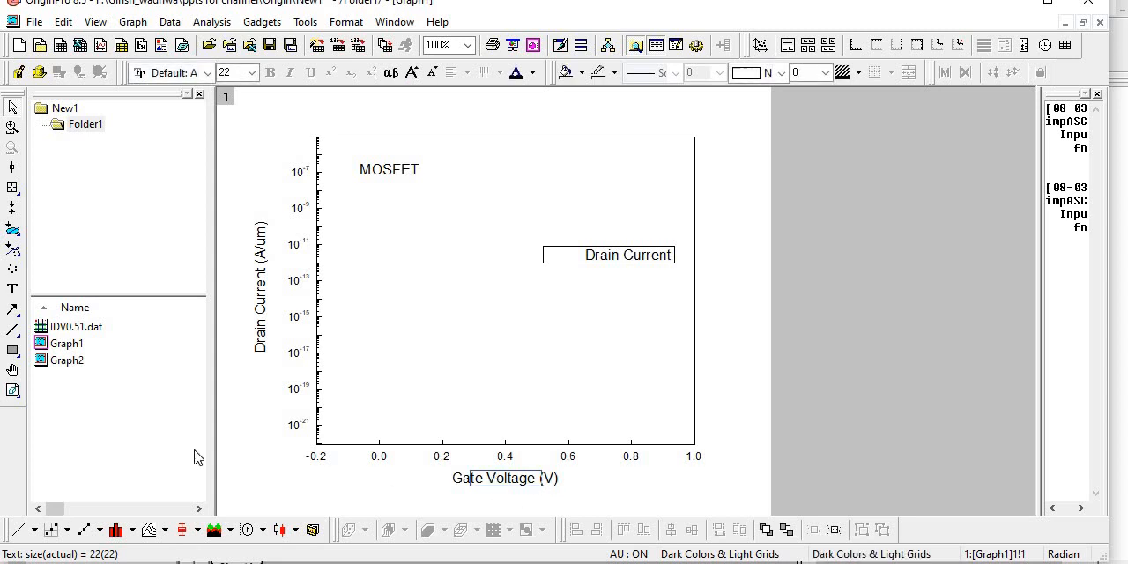
# - In Graph2, replace the Y axis title GIDL with Drain current (A/), leaving the cursor inside the brackets for the unit
pyautogui.doubleClick(75, 363)
pyautogui.doubleClick(255, 305)
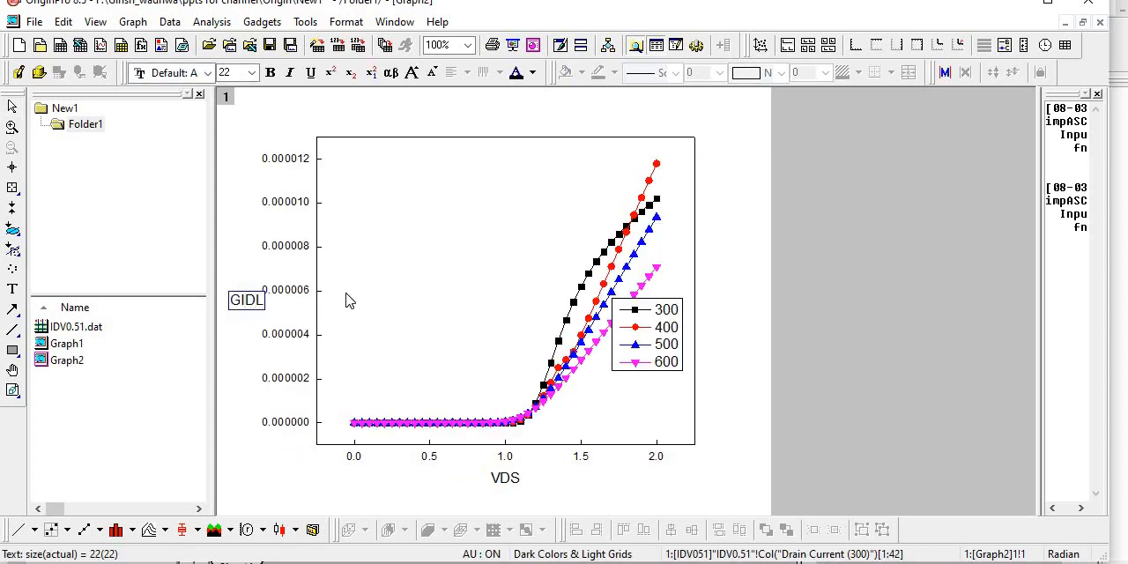
pyautogui.press('BackSpace')
pyautogui.press('BackSpace')
pyautogui.press('BackSpace')
pyautogui.press('BackSpace')
pyautogui.write('Drain')
pyautogui.write(' curre')
pyautogui.write('nt ')
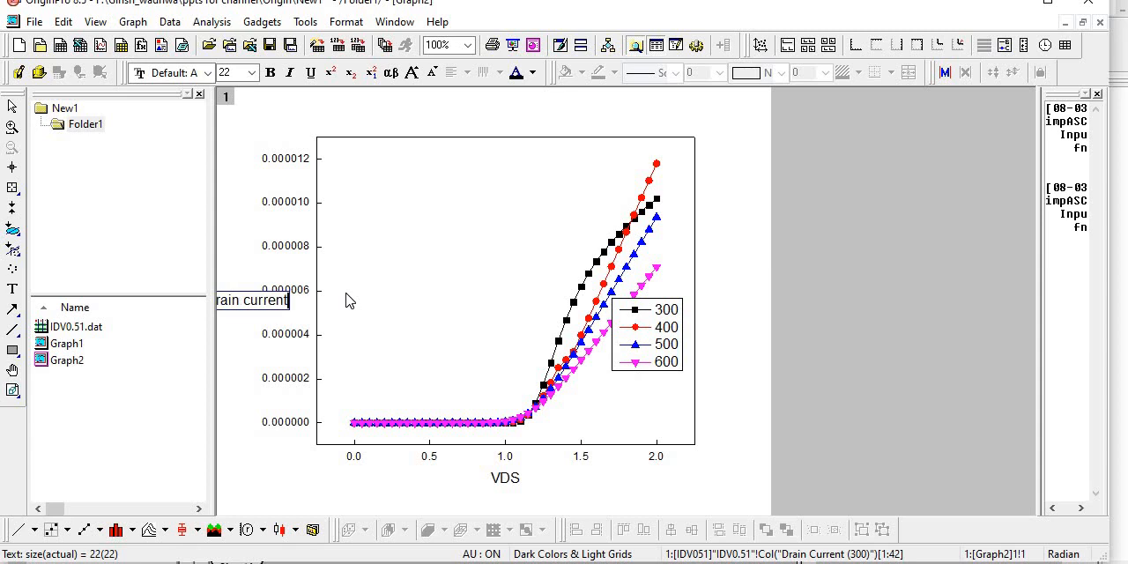
pyautogui.write('()')
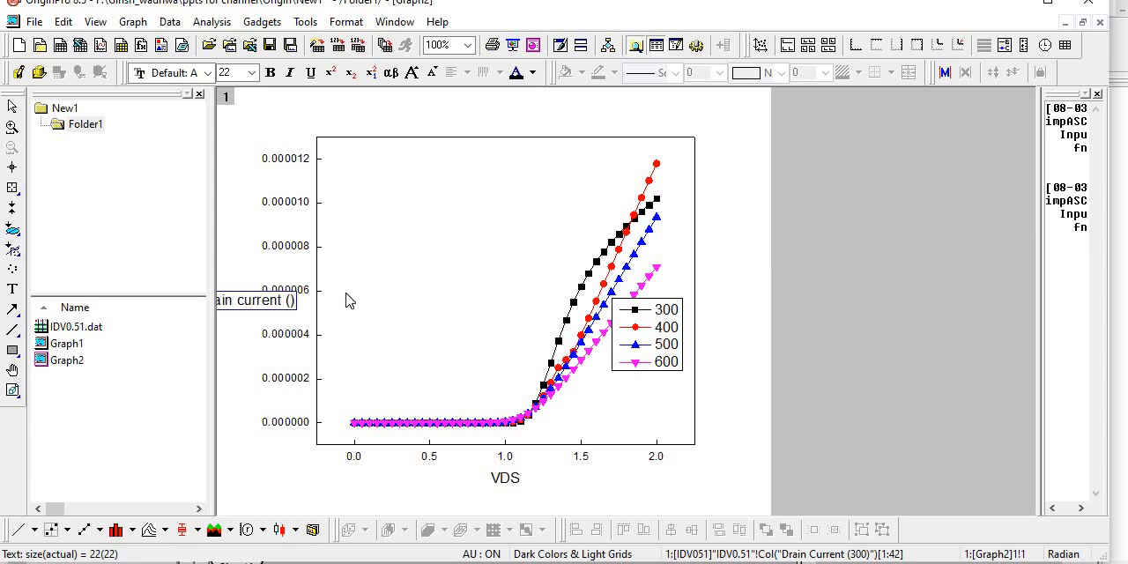
pyautogui.write('A/')
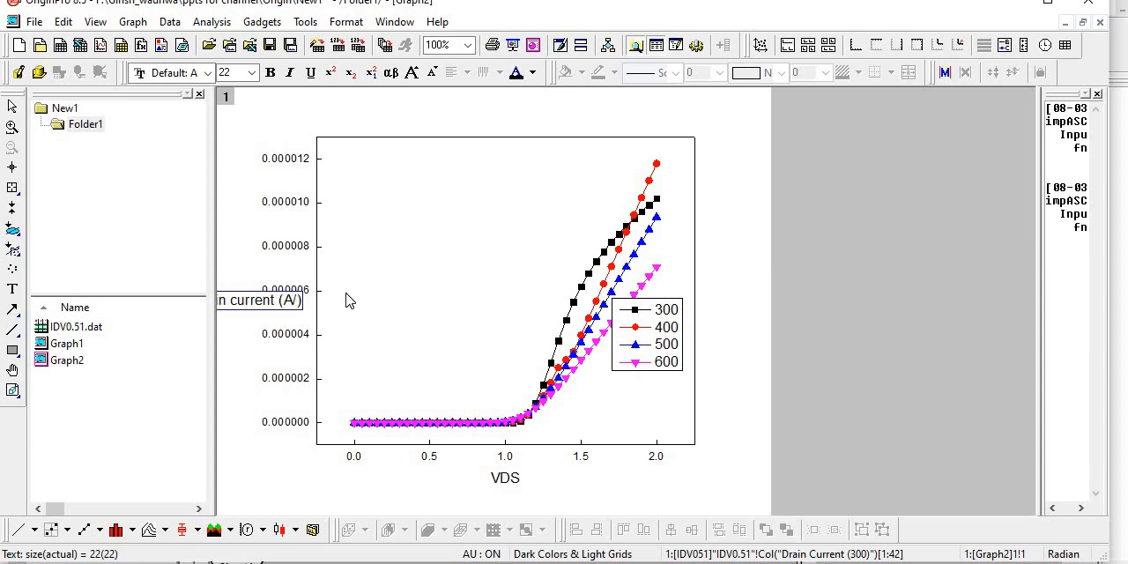
# - Complete the unit in the Y axis title as μm at size 26, using the Greek letter for μ
pyautogui.click(410, 72)
pyautogui.click(396, 74)
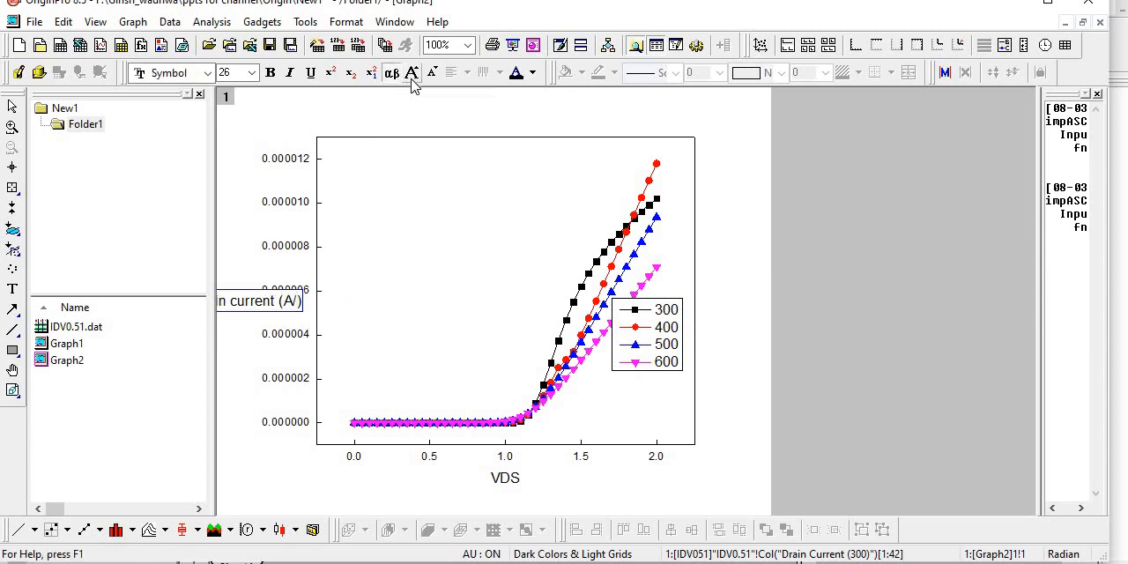
pyautogui.write('m')
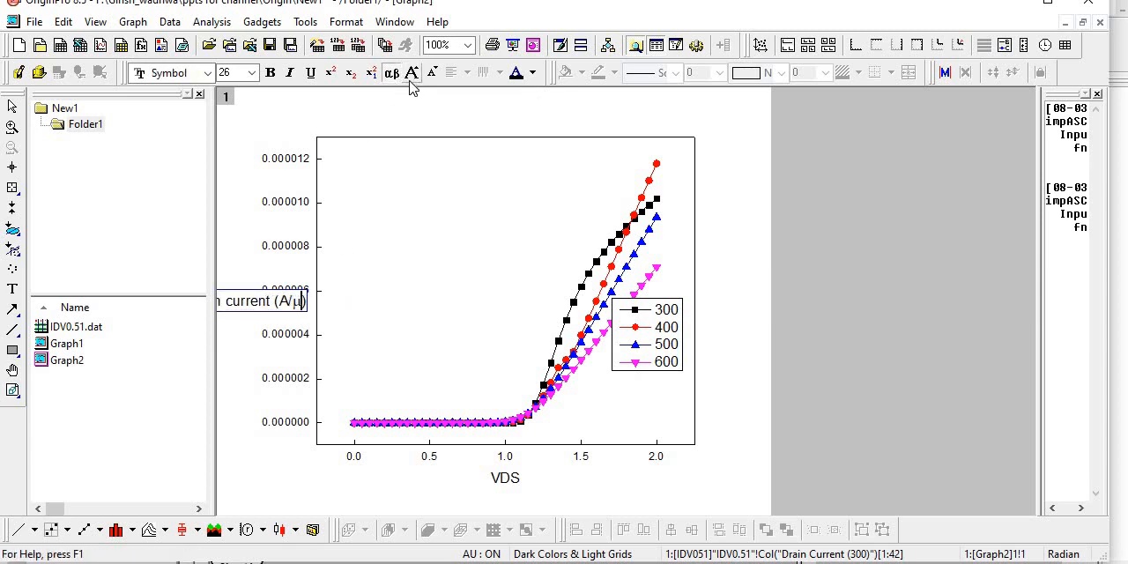
pyautogui.click(392, 74)
pyautogui.write('m')
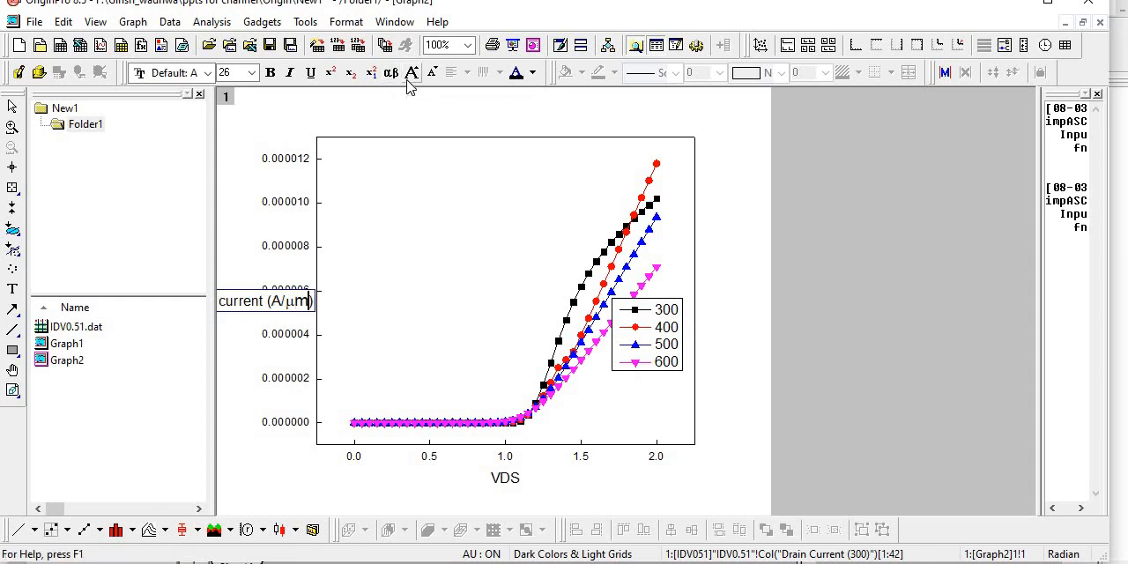
pyautogui.click(247, 350)
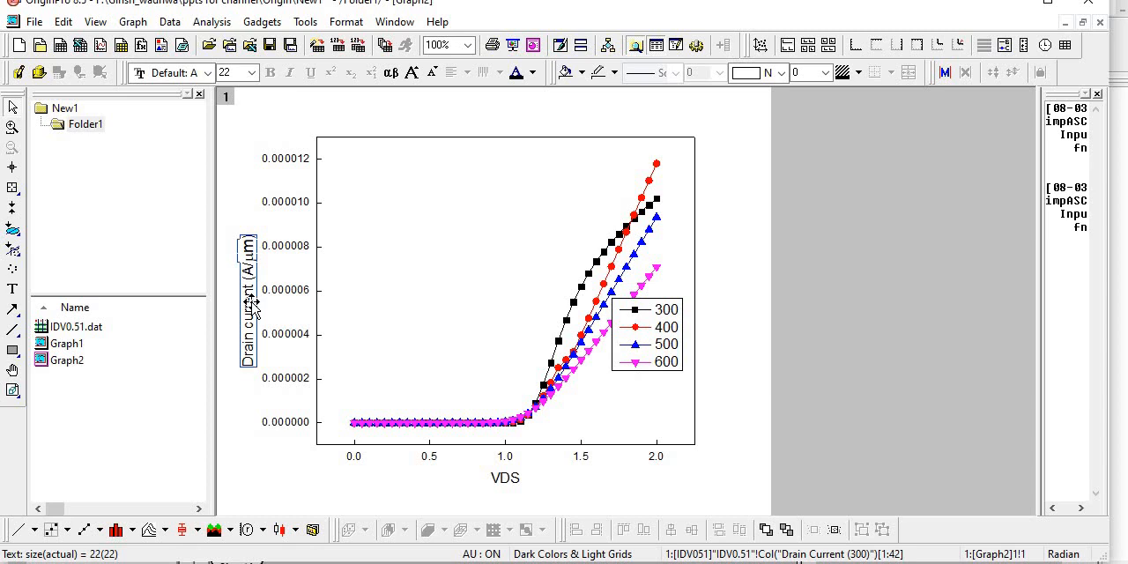
pyautogui.click(251, 398)
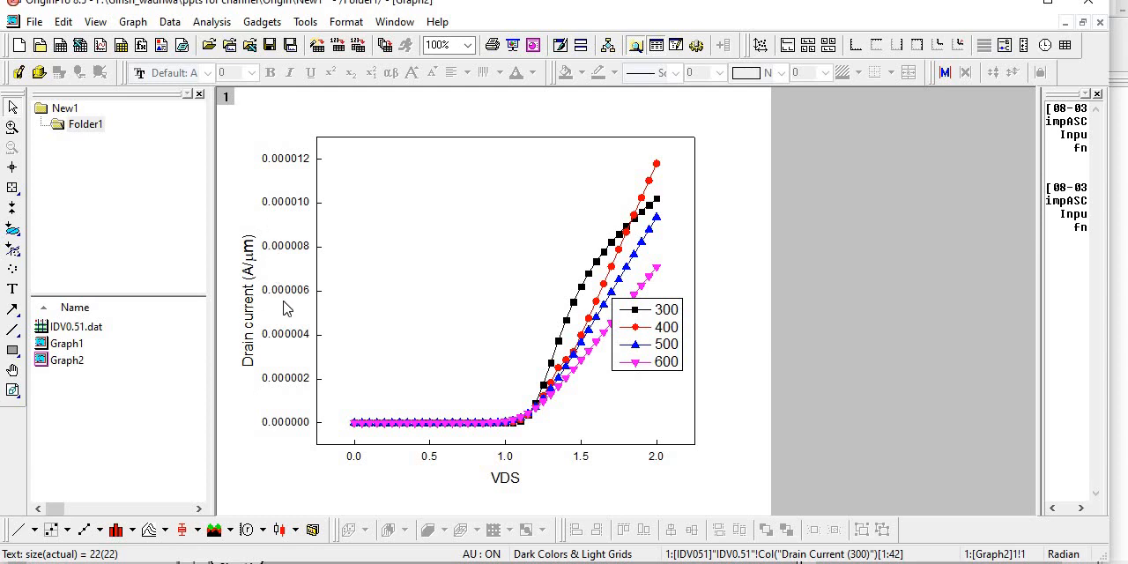
# - Replace the X axis title VDS with Gate Voltage (V)
pyautogui.click(511, 480)
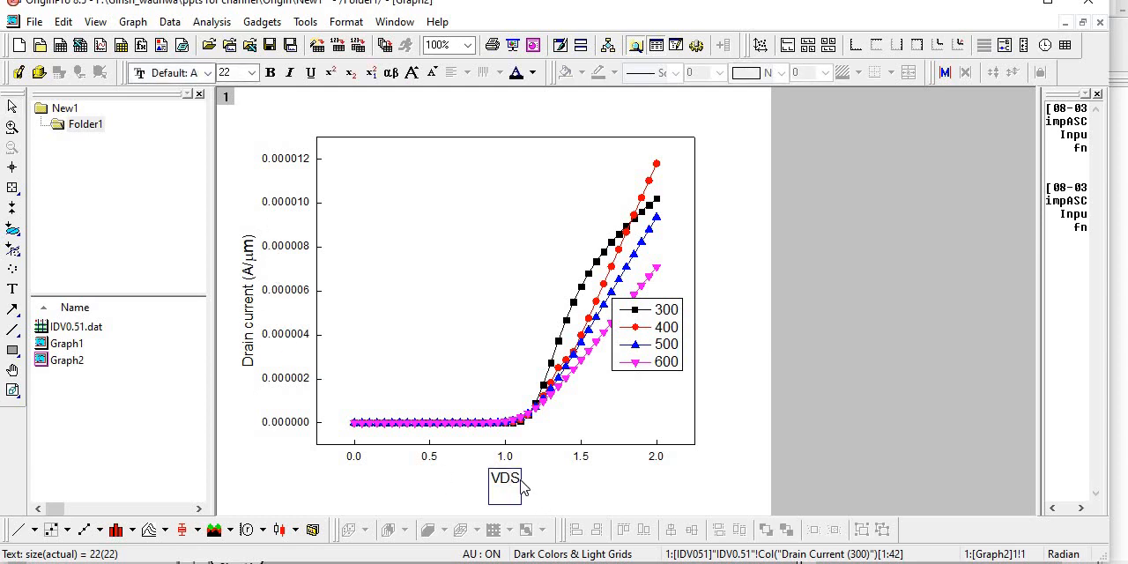
pyautogui.click(540, 493)
pyautogui.doubleClick(515, 483)
pyautogui.press('BackSpace')
pyautogui.press('BackSpace')
pyautogui.press('BackSpace')
pyautogui.write('Gate V')
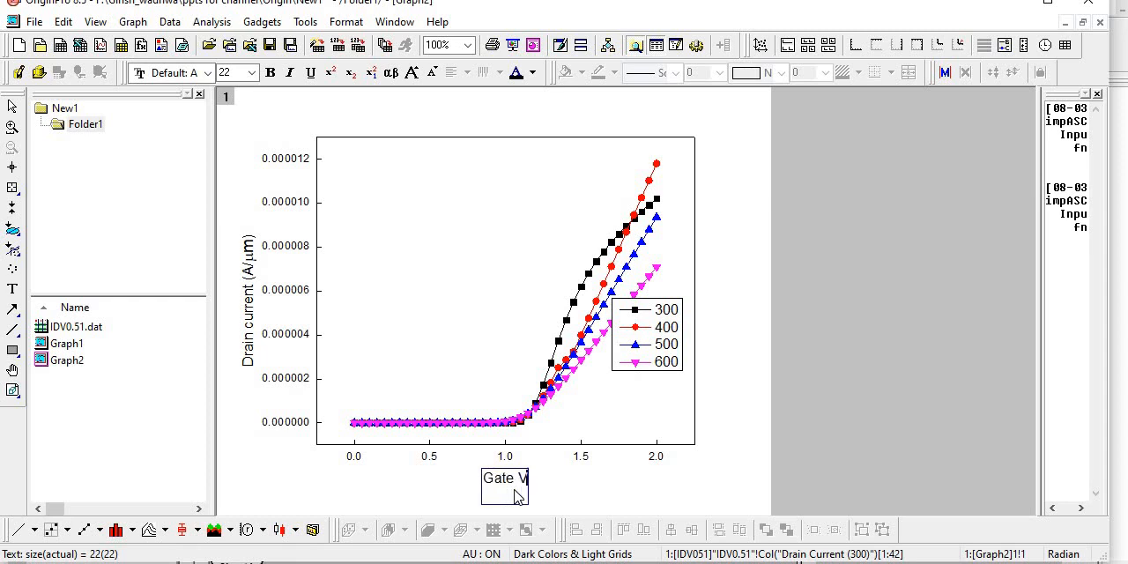
pyautogui.write('oltage')
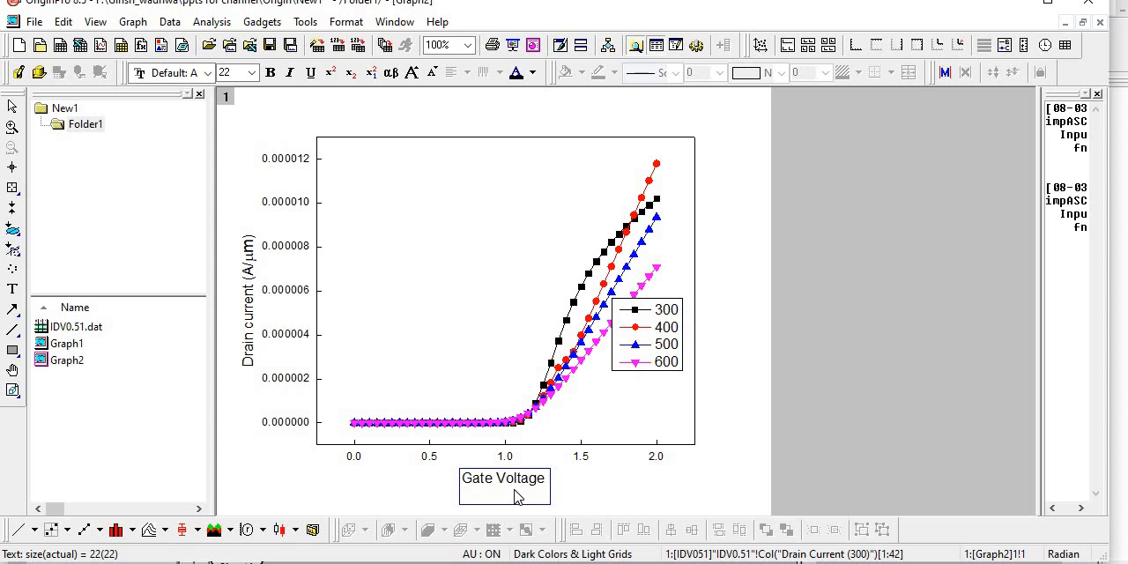
pyautogui.write(' ()')
pyautogui.write('V')
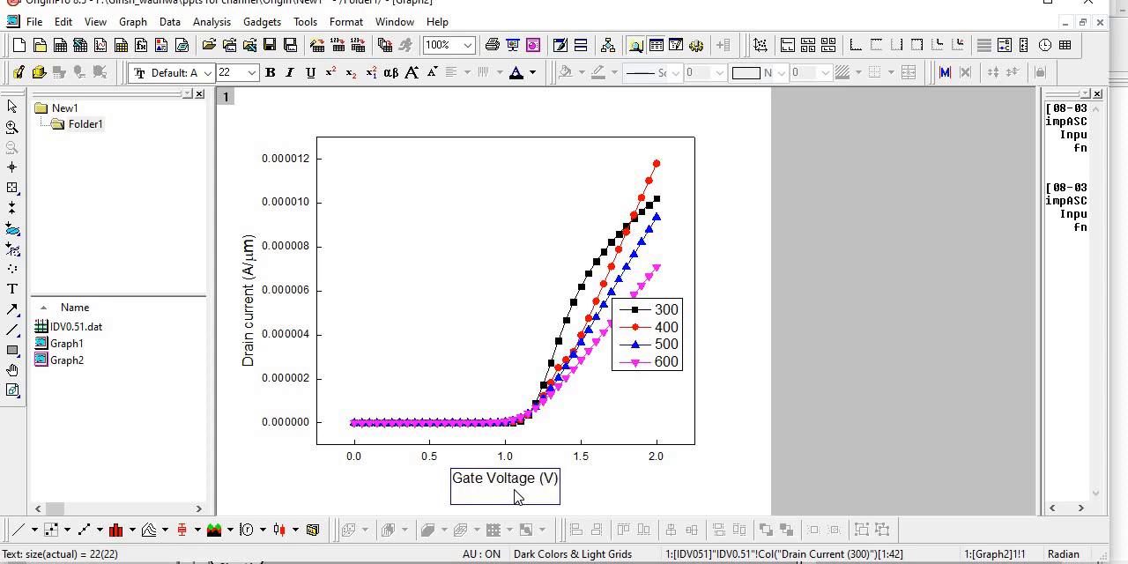
pyautogui.click(594, 486)
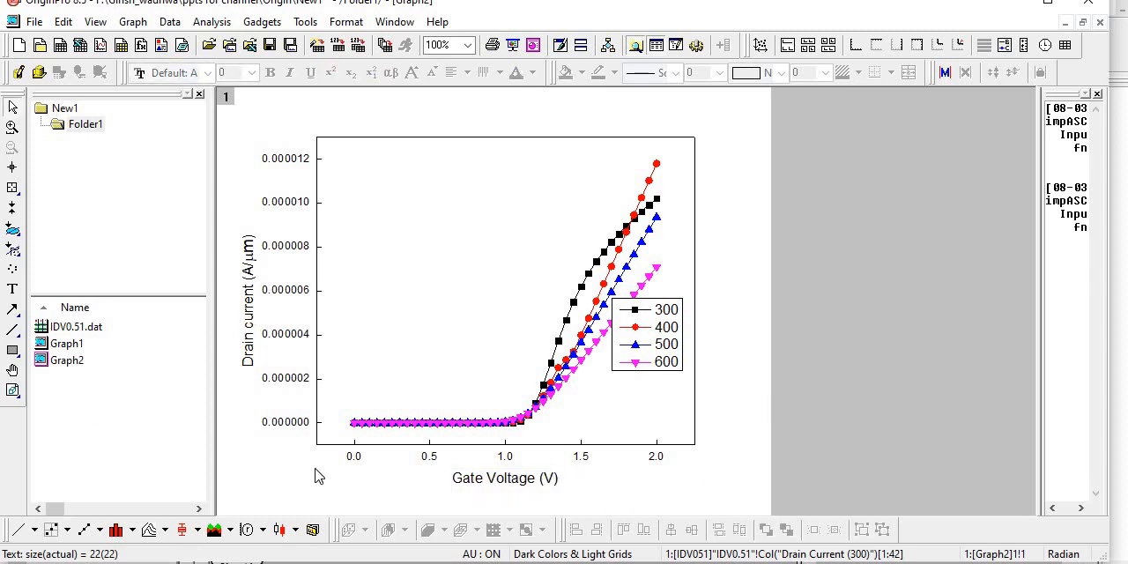
# - Check Graph1 and the IDV0.51.dat worksheet, delete Graph1 from the project, and reopen Graph2
pyautogui.click(77, 348)
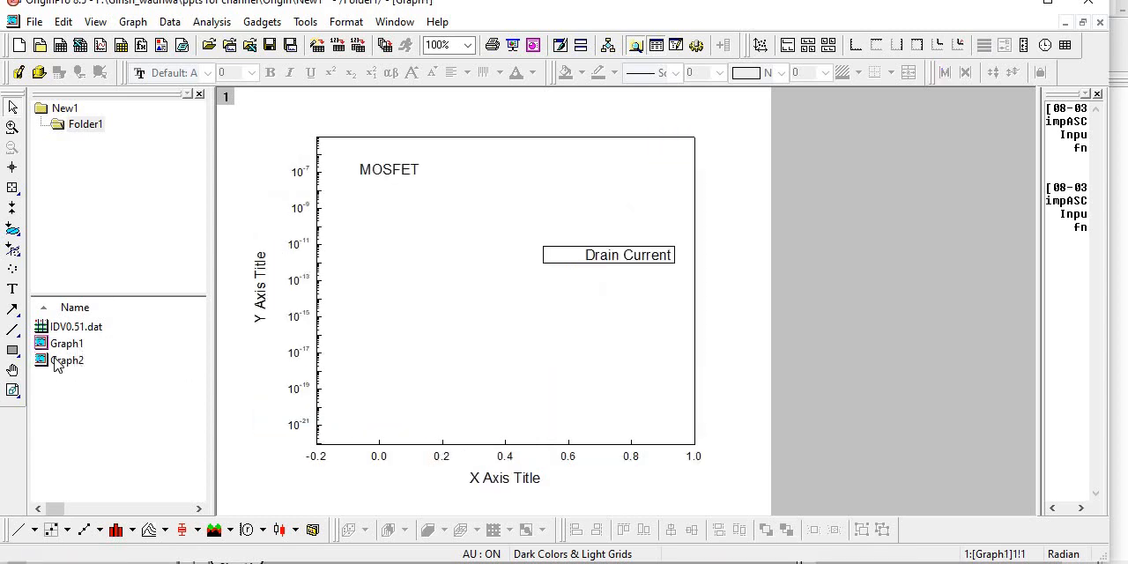
pyautogui.click(56, 363)
pyautogui.click(88, 327)
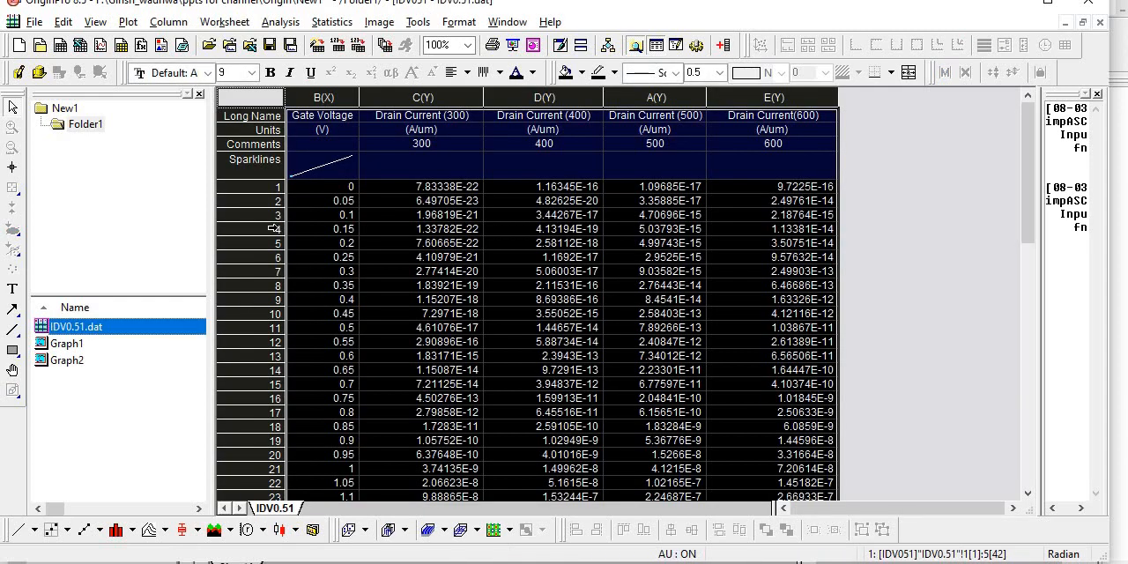
pyautogui.click(64, 345)
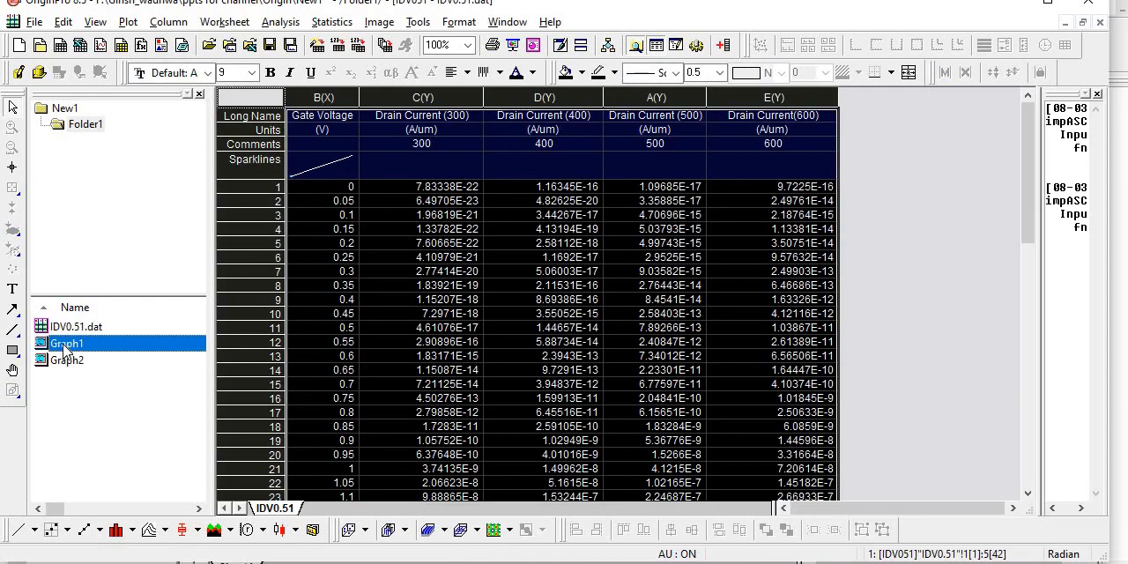
pyautogui.doubleClick(63, 344)
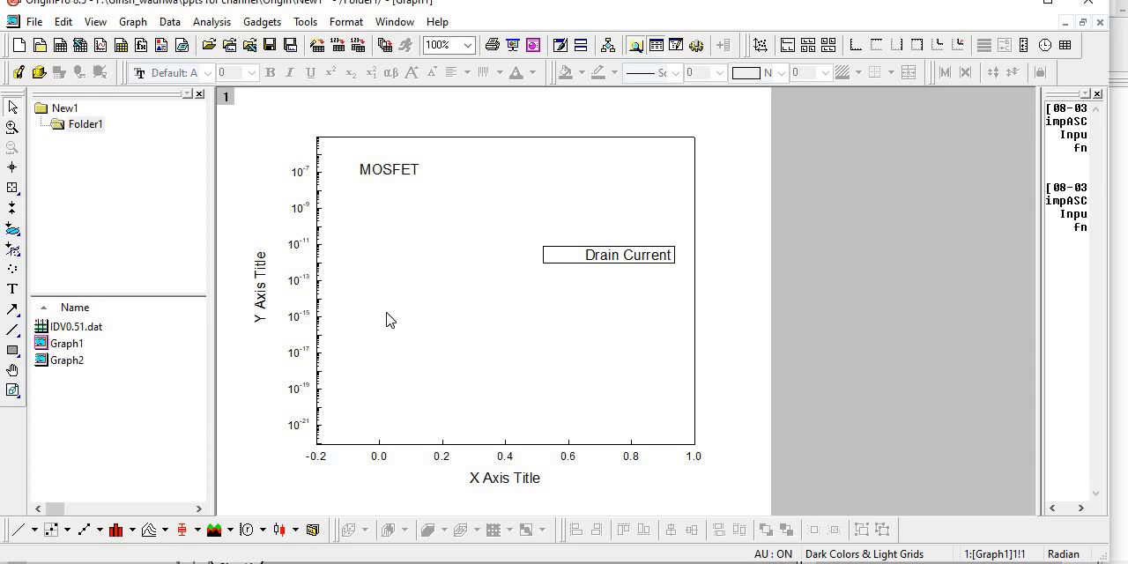
pyautogui.click(57, 349)
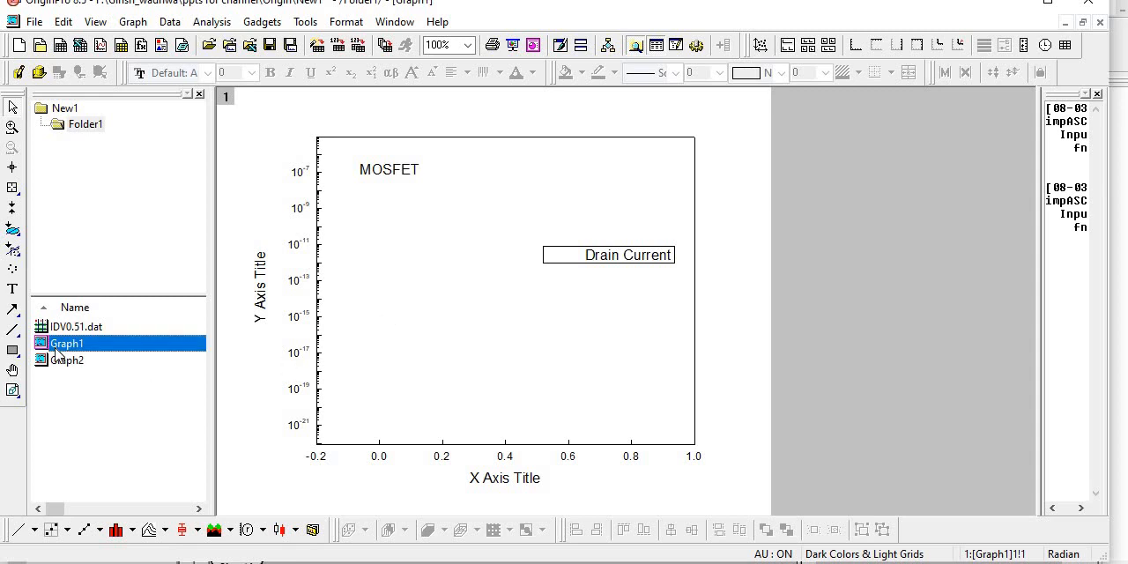
pyautogui.press('Delete')
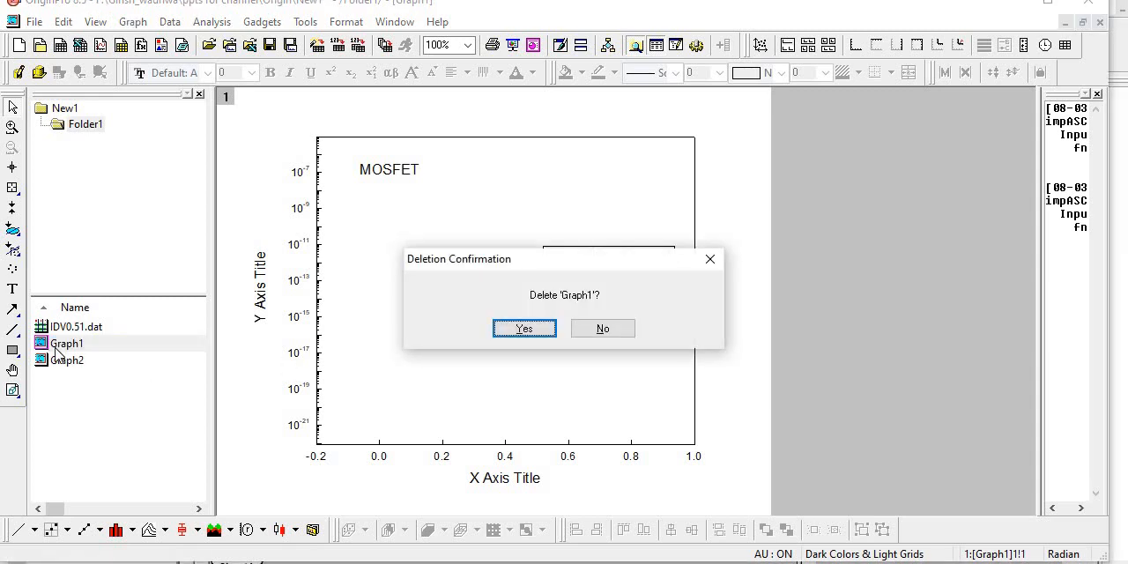
pyautogui.press('Return')
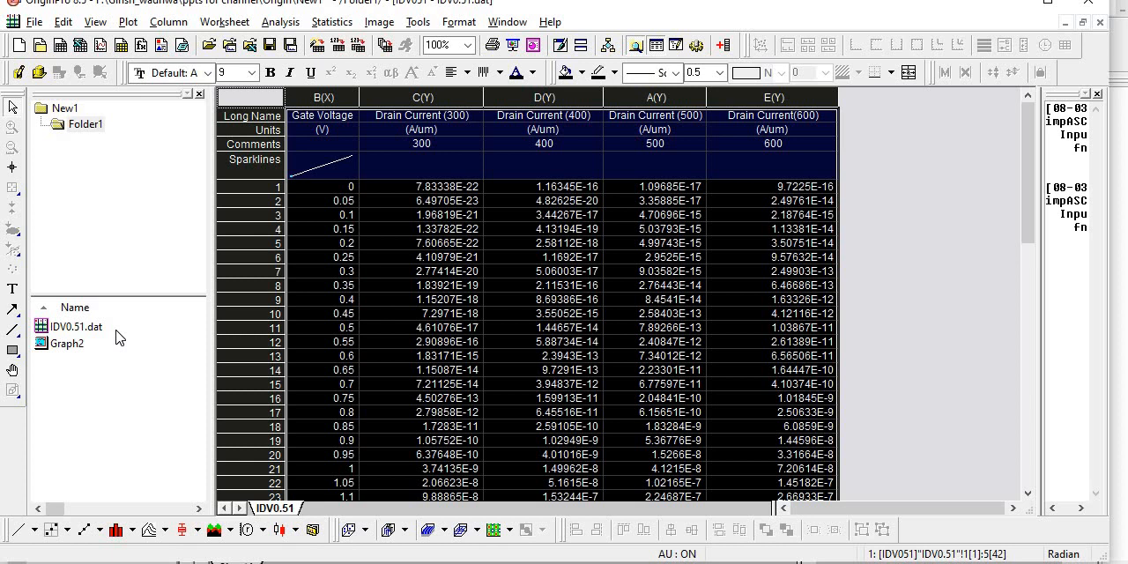
pyautogui.doubleClick(74, 344)
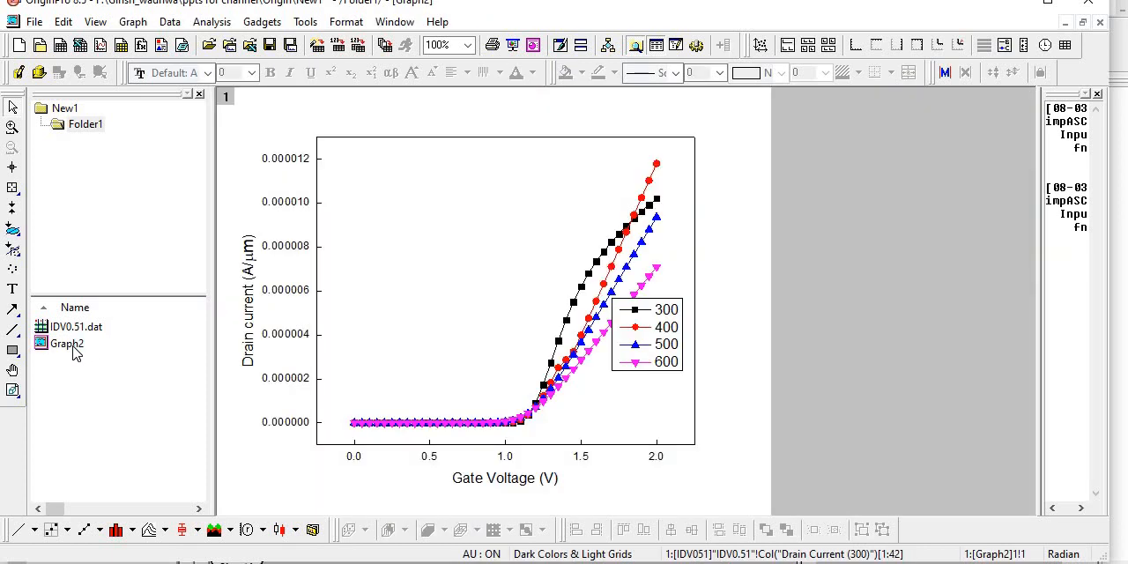
# - Move the legend to the upper middle of the plot frame, clear of the curves
pyautogui.click(671, 311)
pyautogui.moveTo(671, 311); pyautogui.dragTo(559, 178)
pyautogui.click(641, 344)
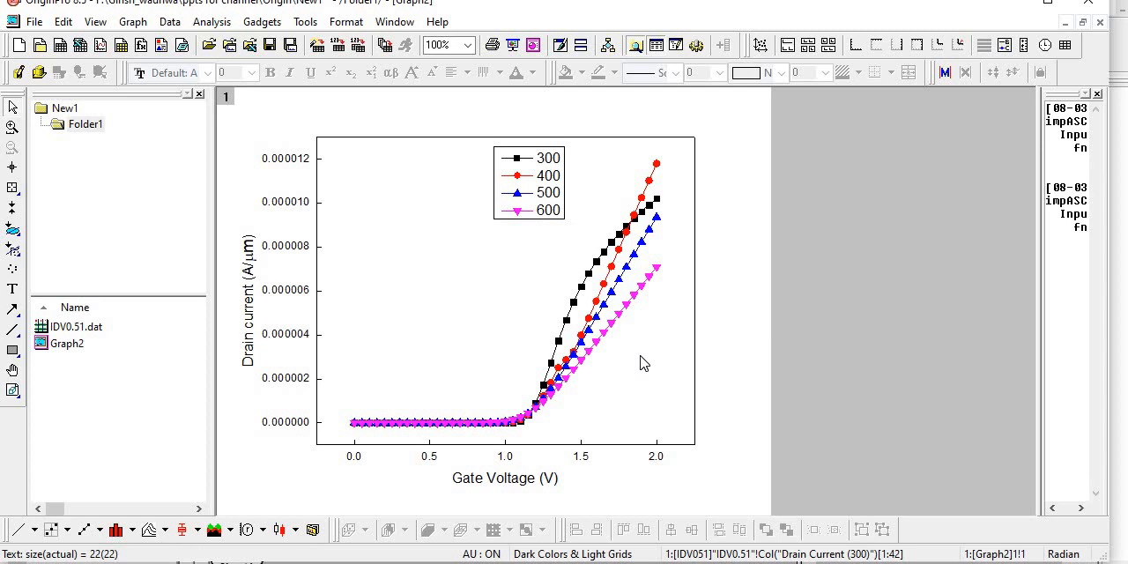
# - Change the Y axis scale type to Log10 and move the legend into the empty lower-right area of the plot
pyautogui.doubleClick(298, 294)
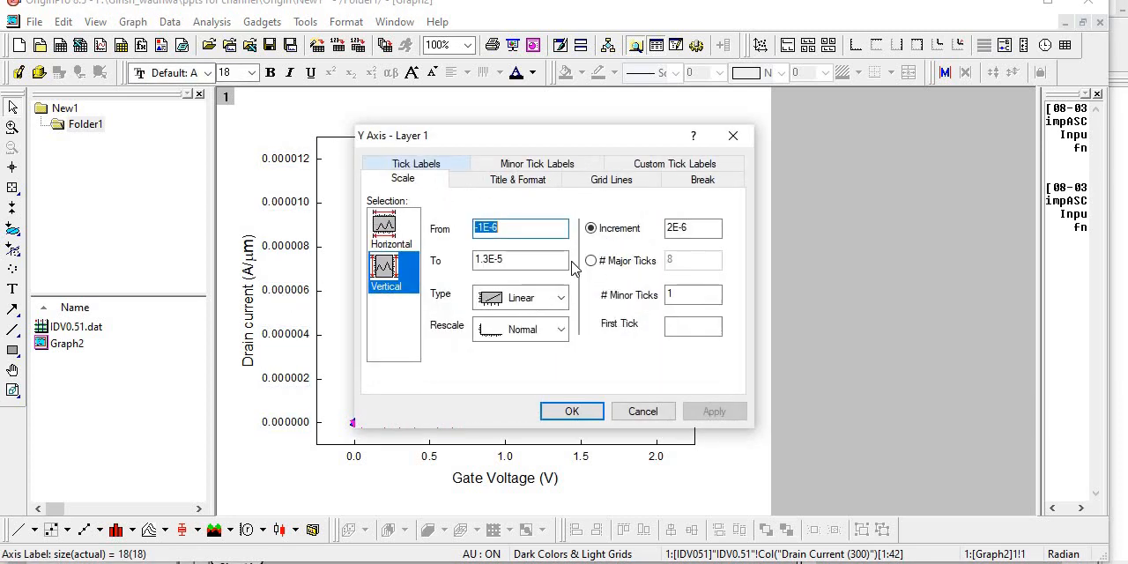
pyautogui.click(532, 298)
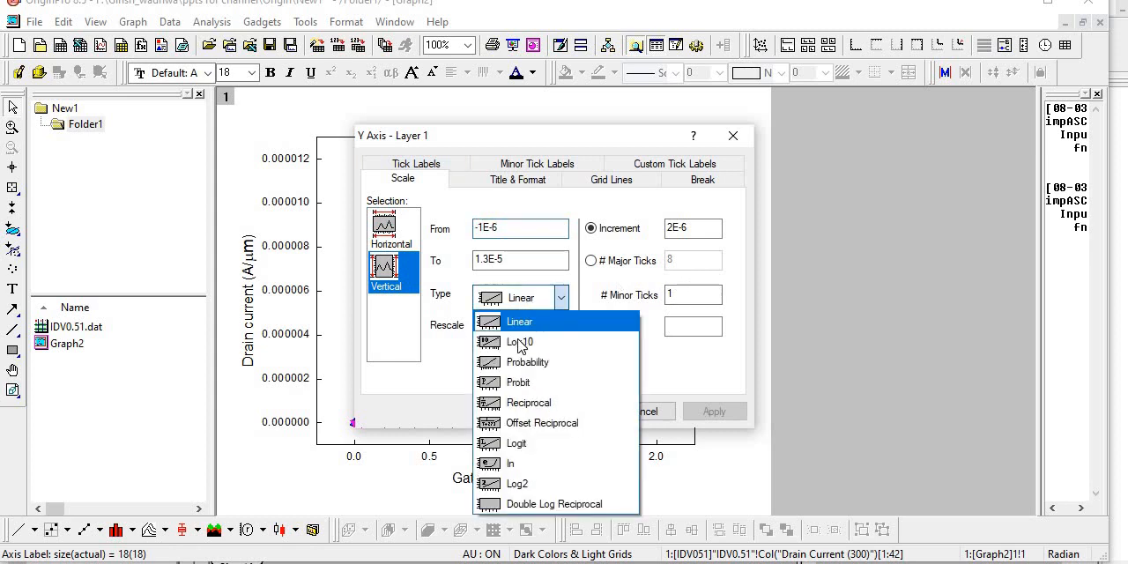
pyautogui.click(520, 346)
pyautogui.click(713, 412)
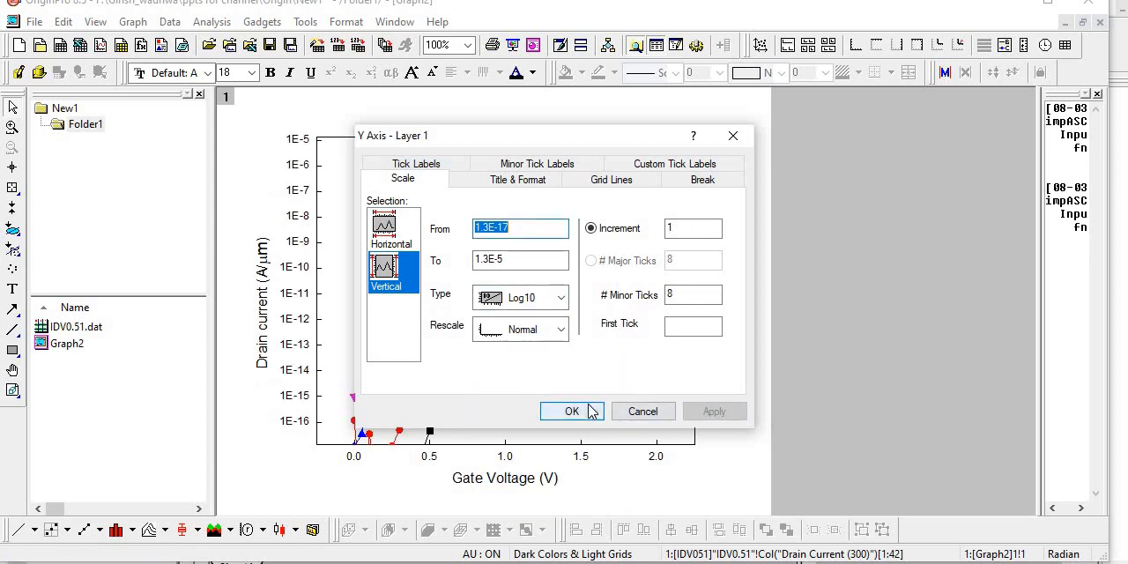
pyautogui.click(572, 412)
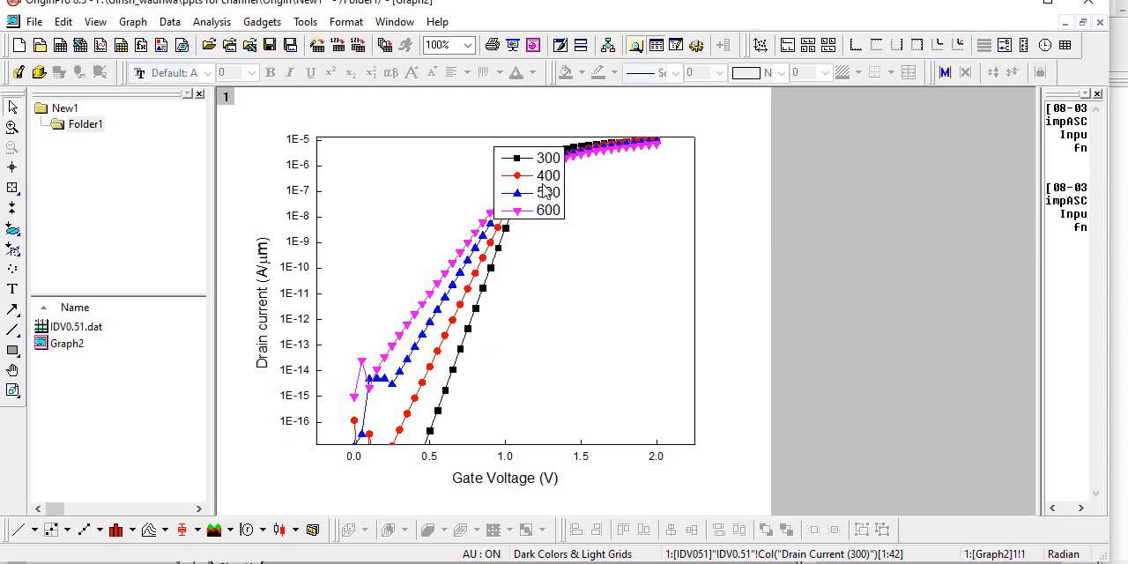
pyautogui.click(546, 192)
pyautogui.moveTo(546, 192); pyautogui.dragTo(656, 353)
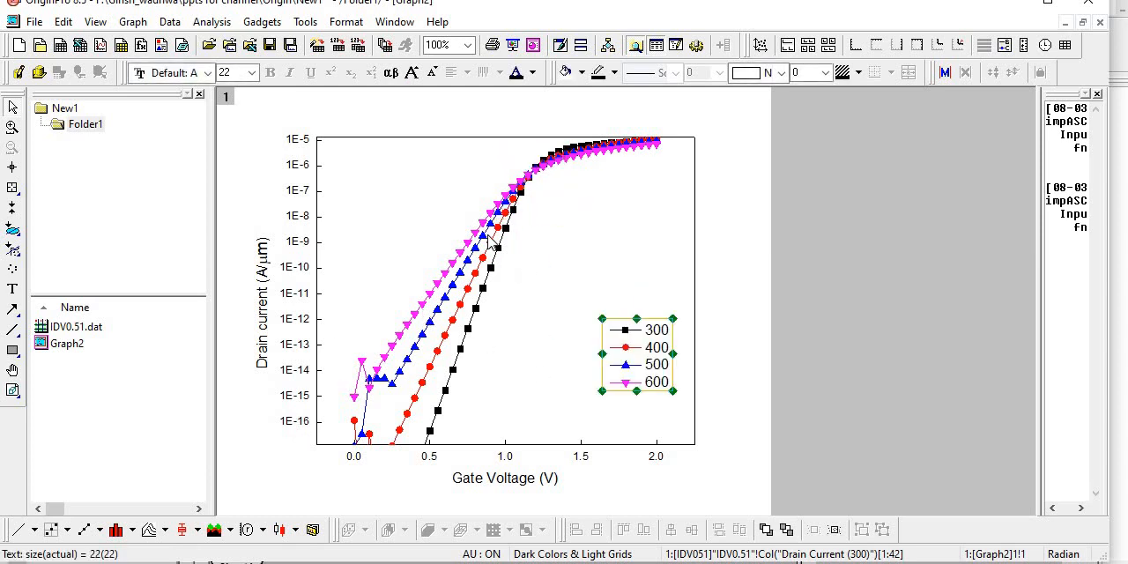
# - Set the line width of the grouped curves to 3 in their plot details and apply it
pyautogui.click(467, 345)
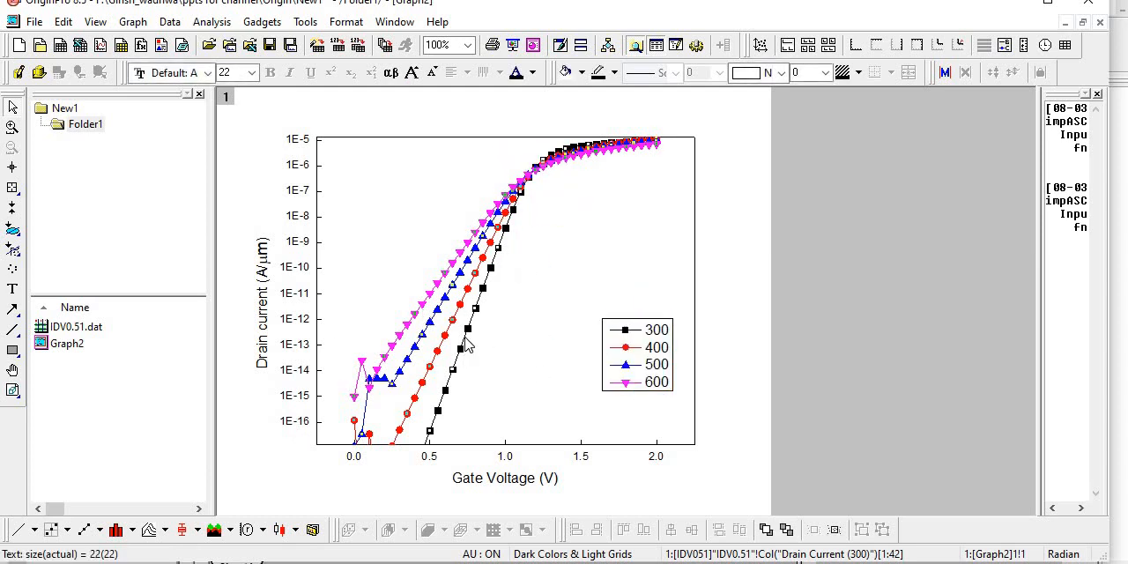
pyautogui.doubleClick(466, 350)
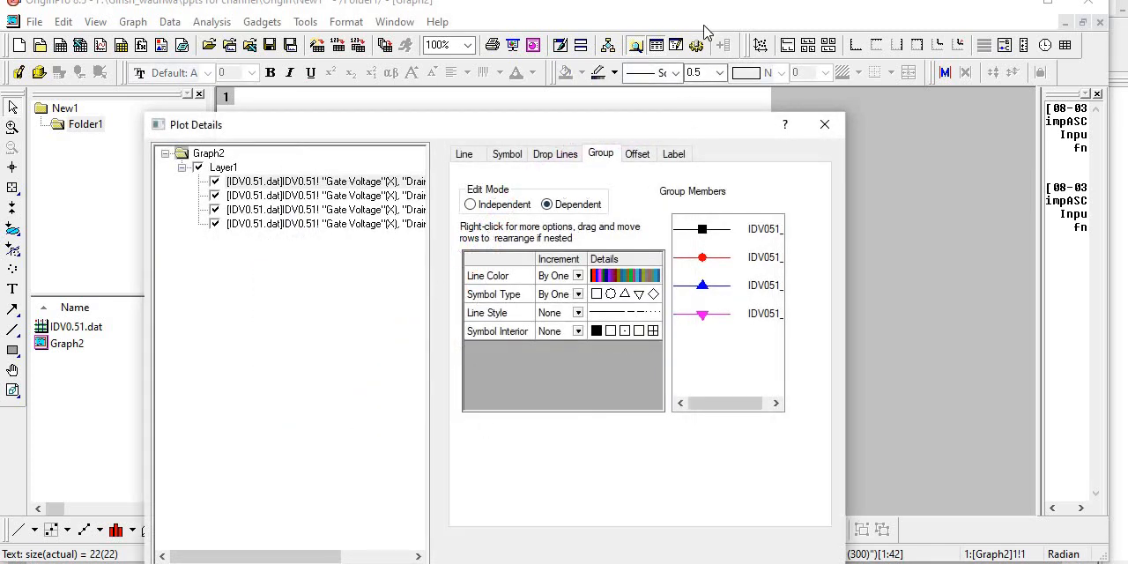
pyautogui.moveTo(406, 126); pyautogui.dragTo(423, 27)
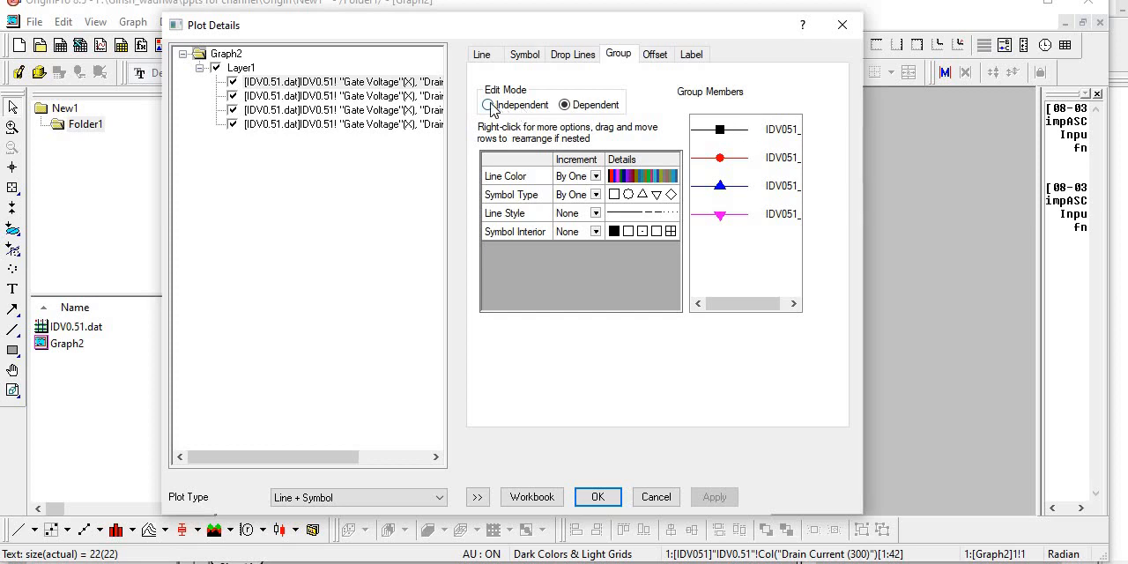
pyautogui.click(482, 55)
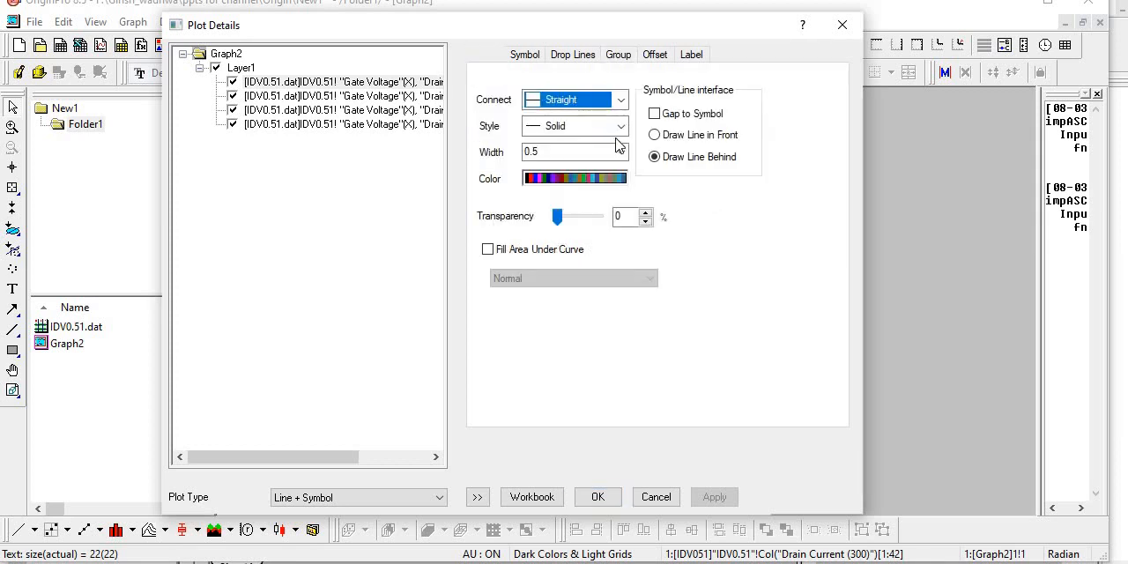
pyautogui.click(621, 151)
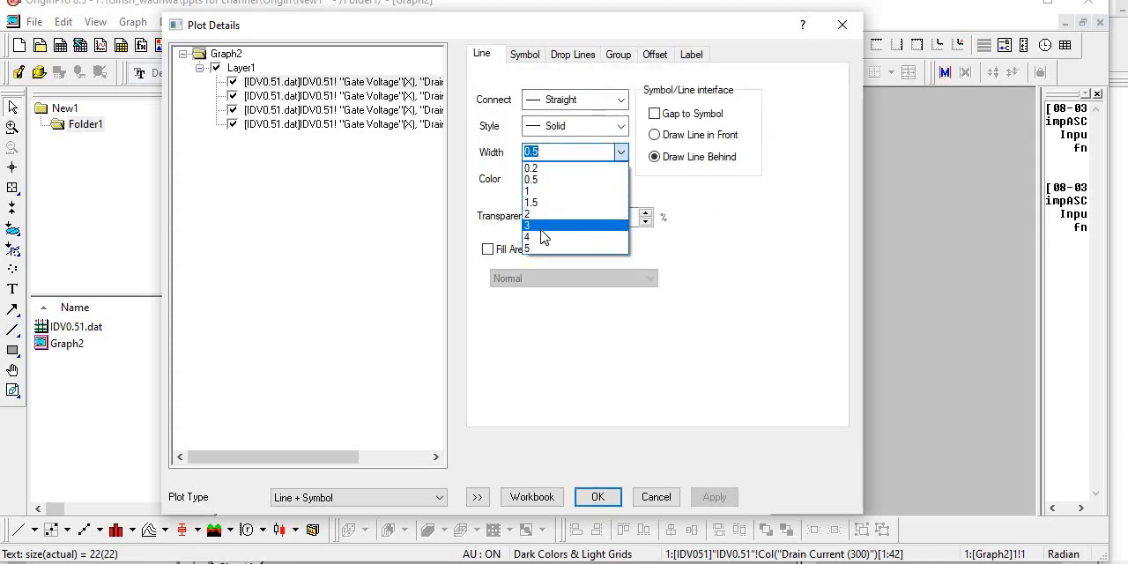
pyautogui.click(563, 225)
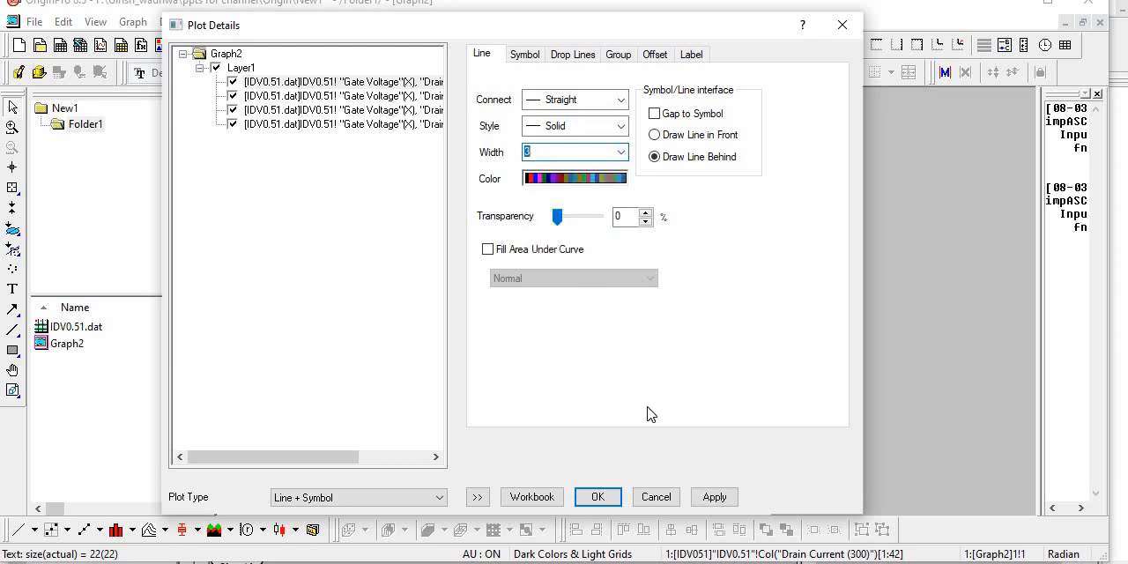
pyautogui.click(710, 497)
pyautogui.click(715, 498)
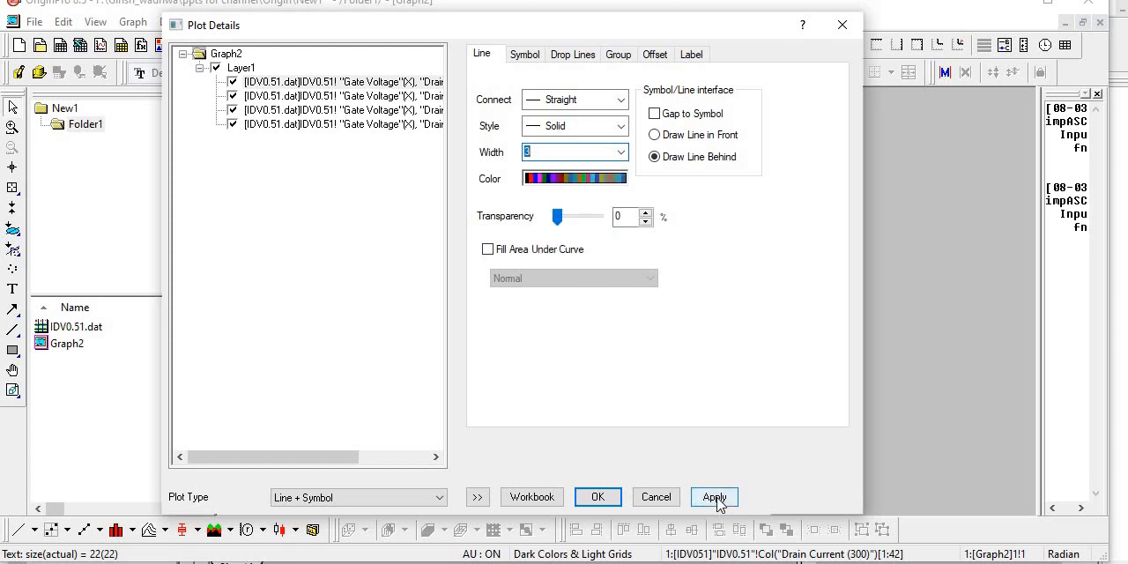
# - Set the grouped curves' line connection to B-Spline with the Solid style, and apply it to the graph
pyautogui.click(620, 100)
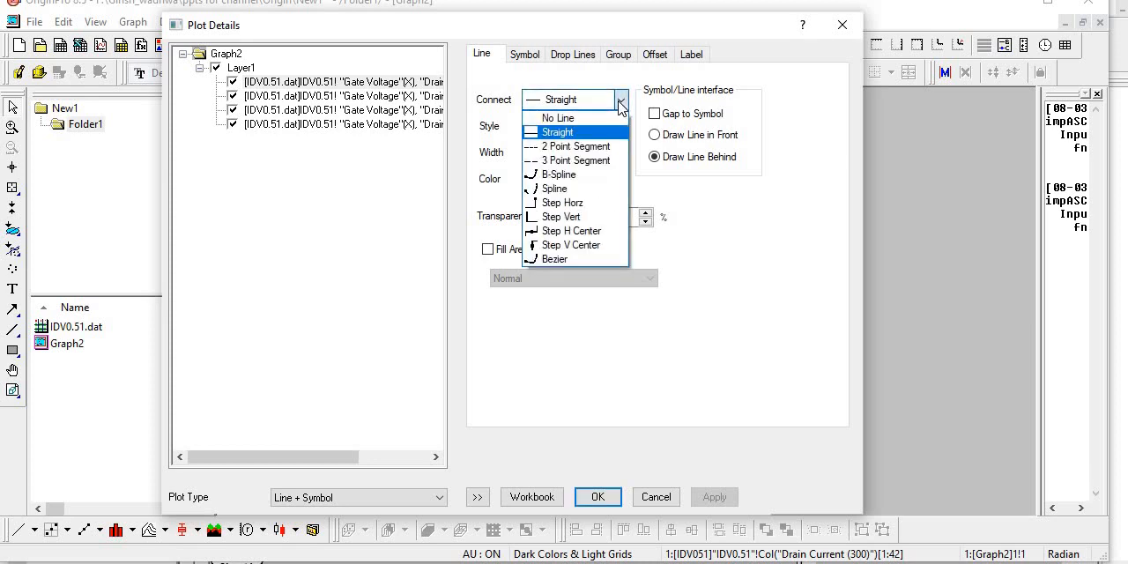
pyautogui.click(558, 174)
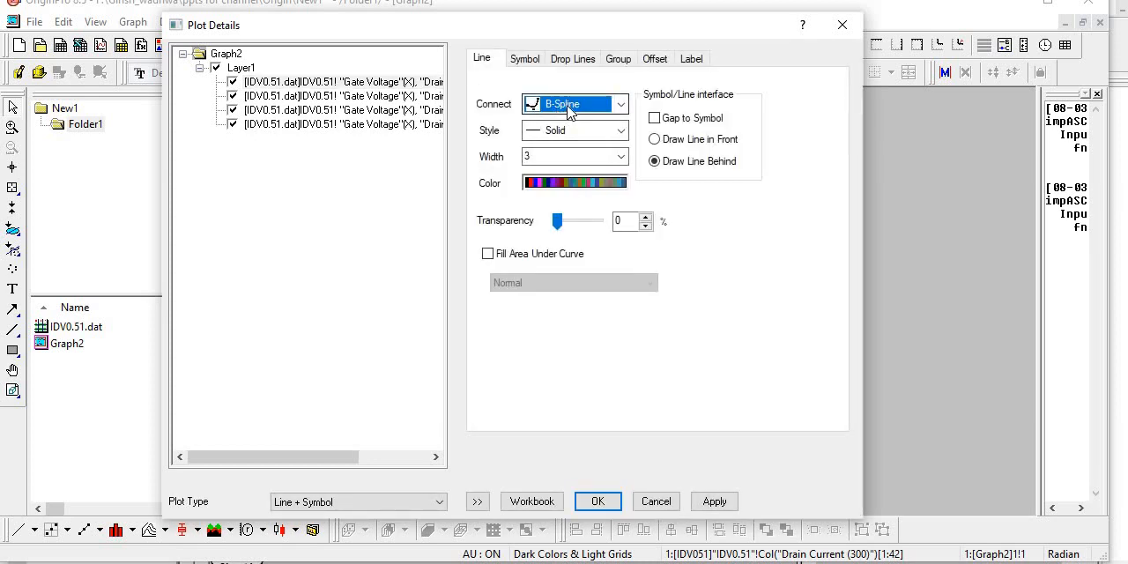
pyautogui.click(580, 134)
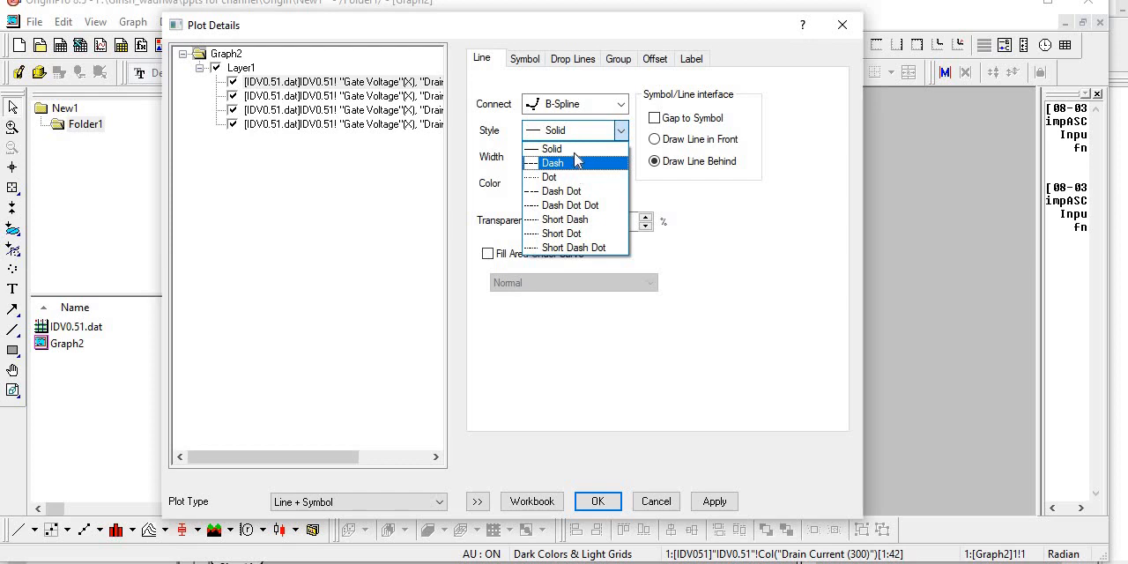
pyautogui.click(577, 149)
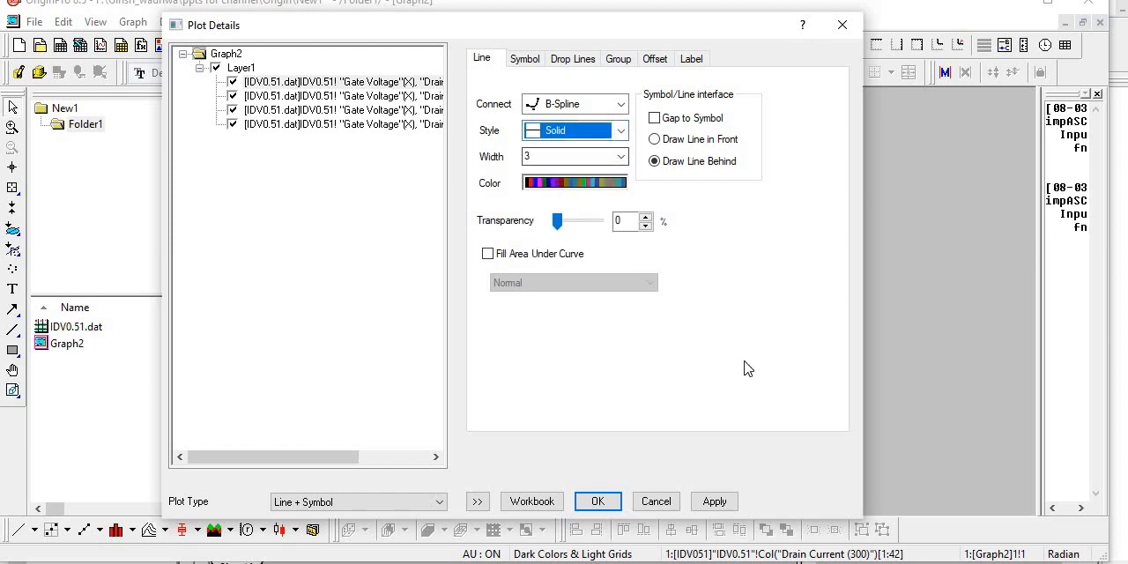
pyautogui.click(715, 500)
pyautogui.click(597, 502)
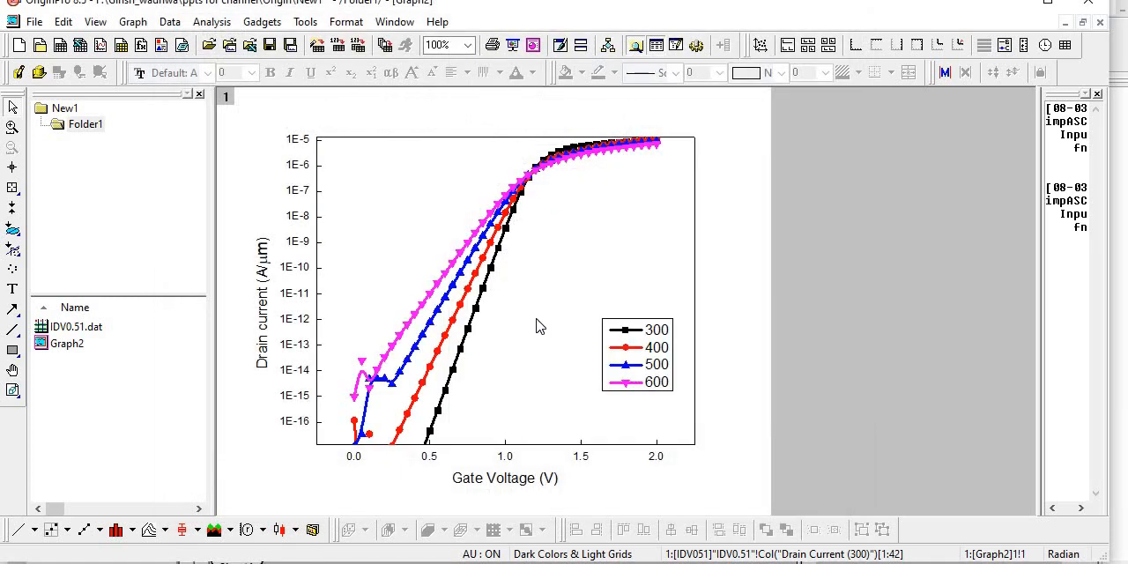
# - Switch the curve group's edit mode to Independent in the plot details and confirm it
pyautogui.doubleClick(467, 332)
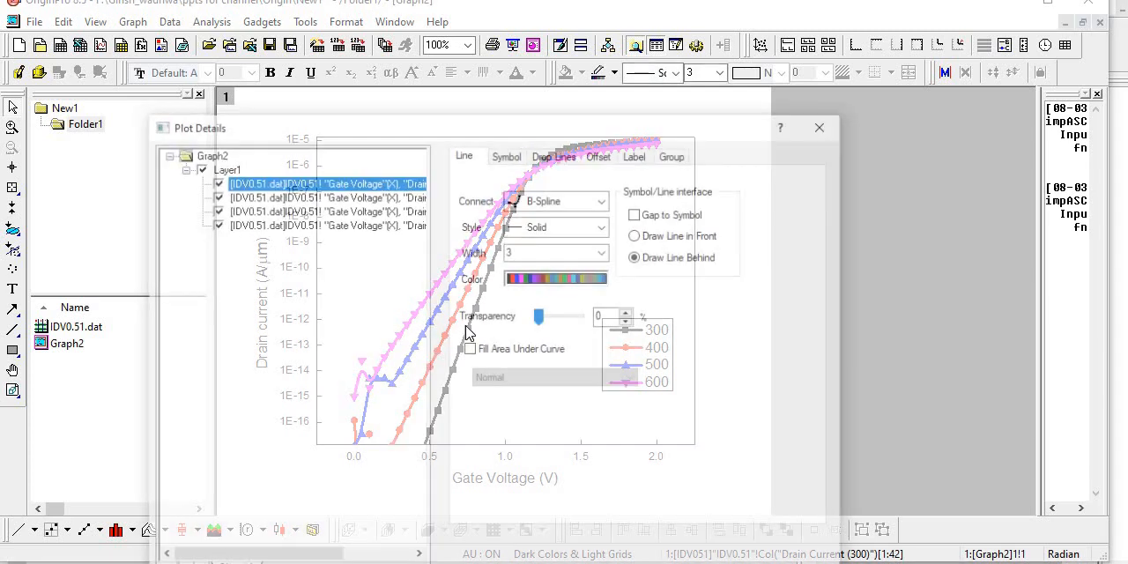
pyautogui.click(673, 154)
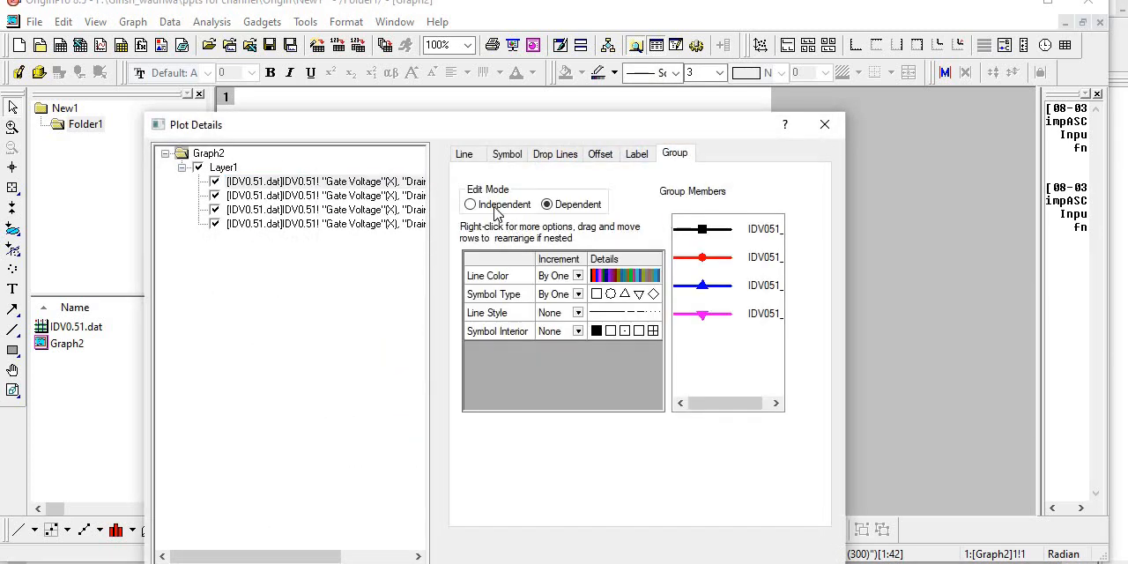
pyautogui.click(475, 204)
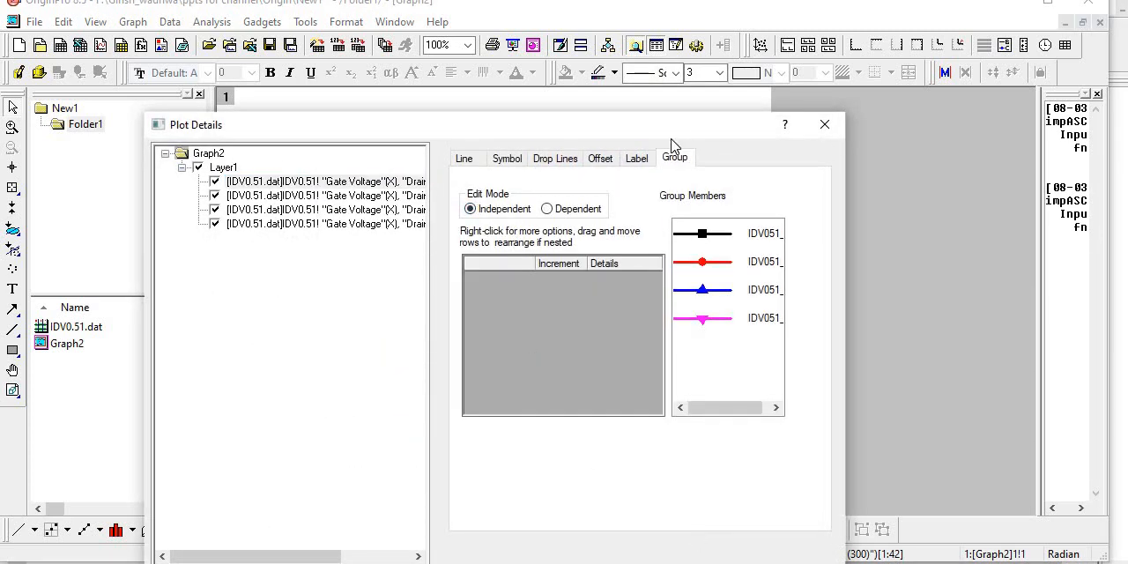
pyautogui.moveTo(681, 116); pyautogui.dragTo(691, 18)
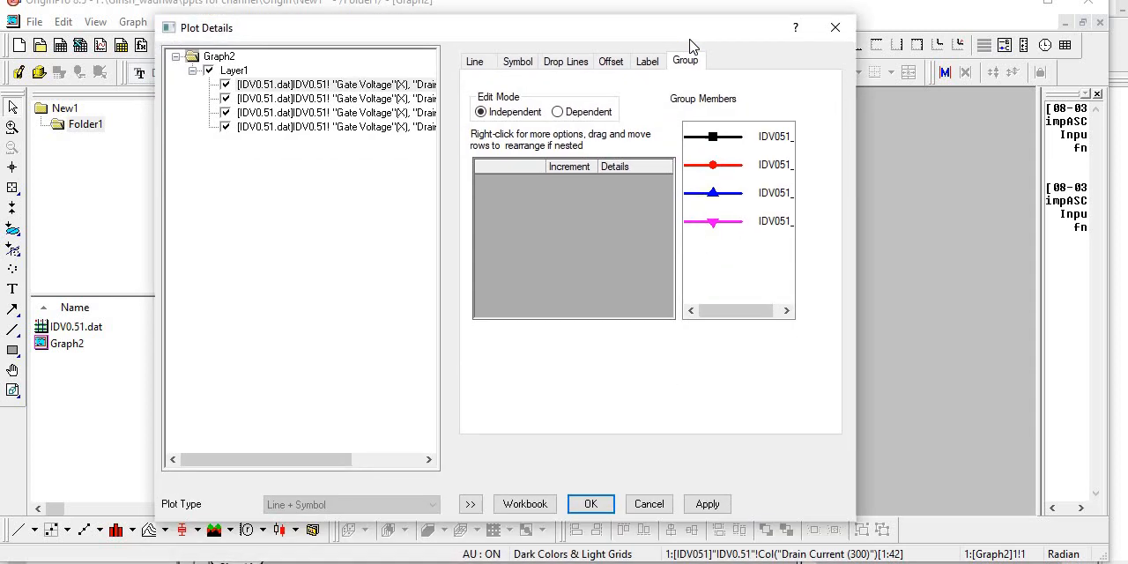
pyautogui.click(590, 504)
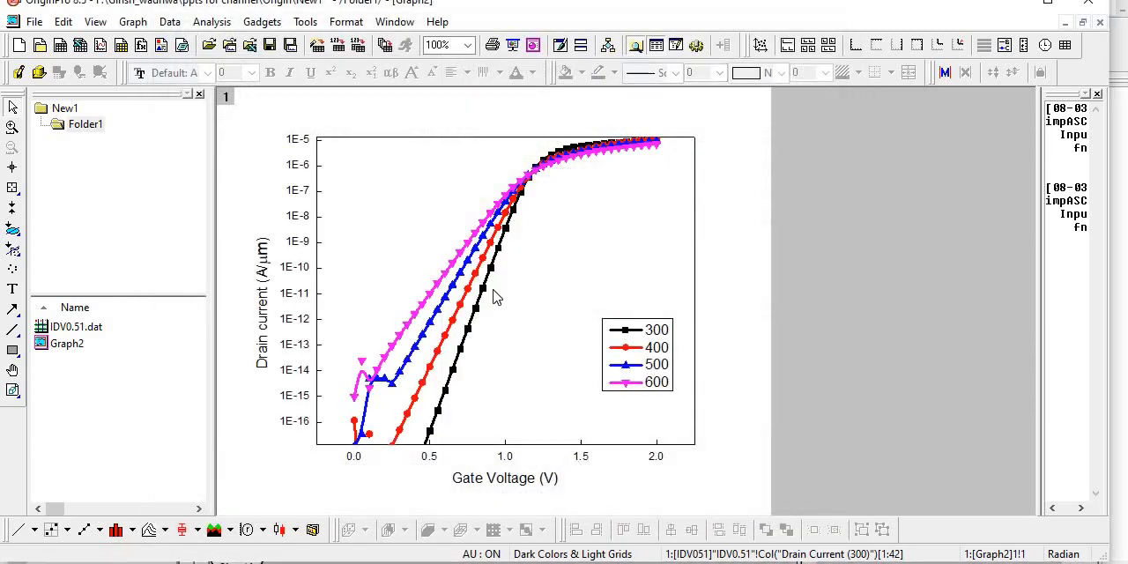
# - Check the individual line settings of the blue 500 curve and select the magenta 600 curve
pyautogui.doubleClick(467, 267)
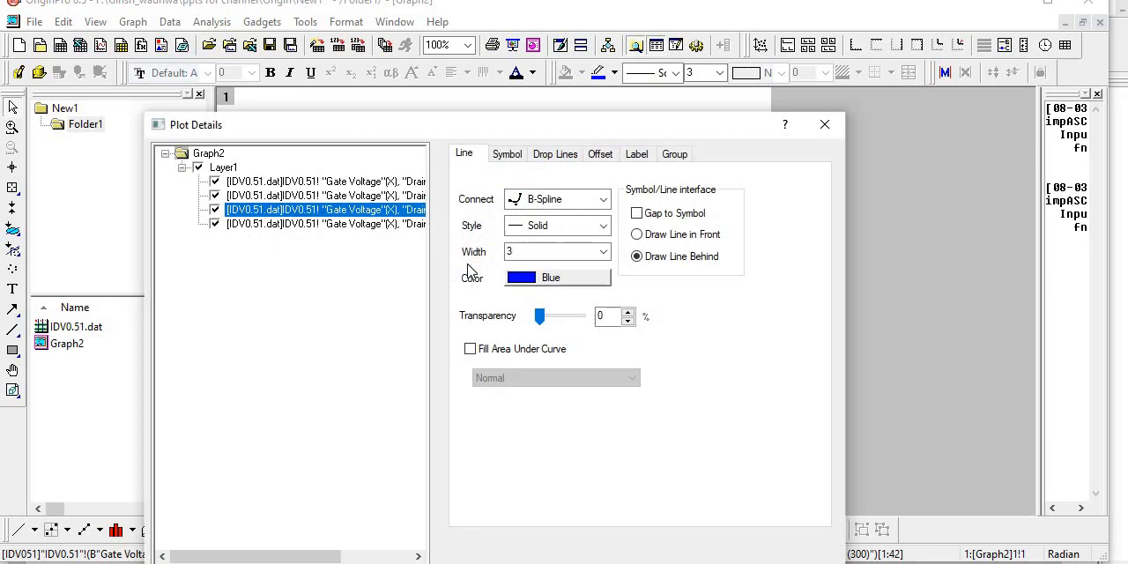
pyautogui.click(829, 121)
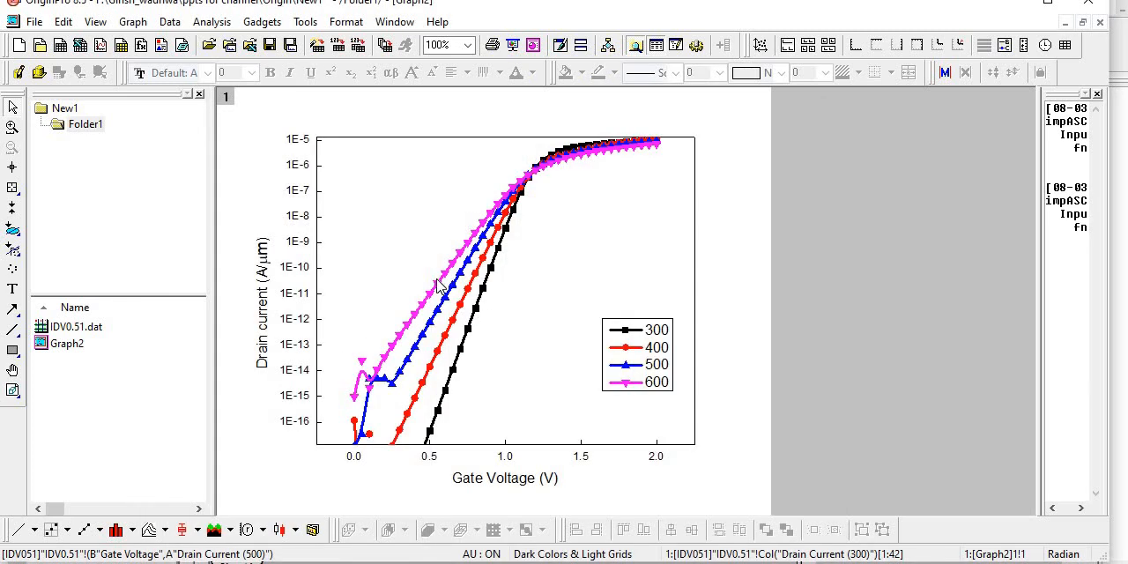
pyautogui.click(440, 280)
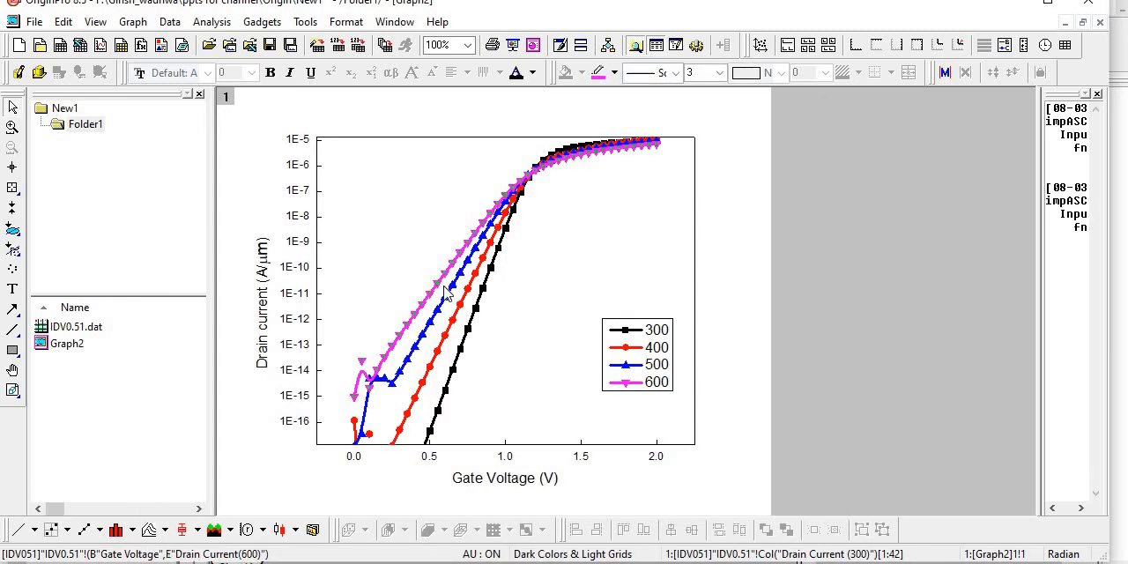
# - Format the 300 curve's line with the Dark Yellow color and the Short Dash style
pyautogui.doubleClick(628, 332)
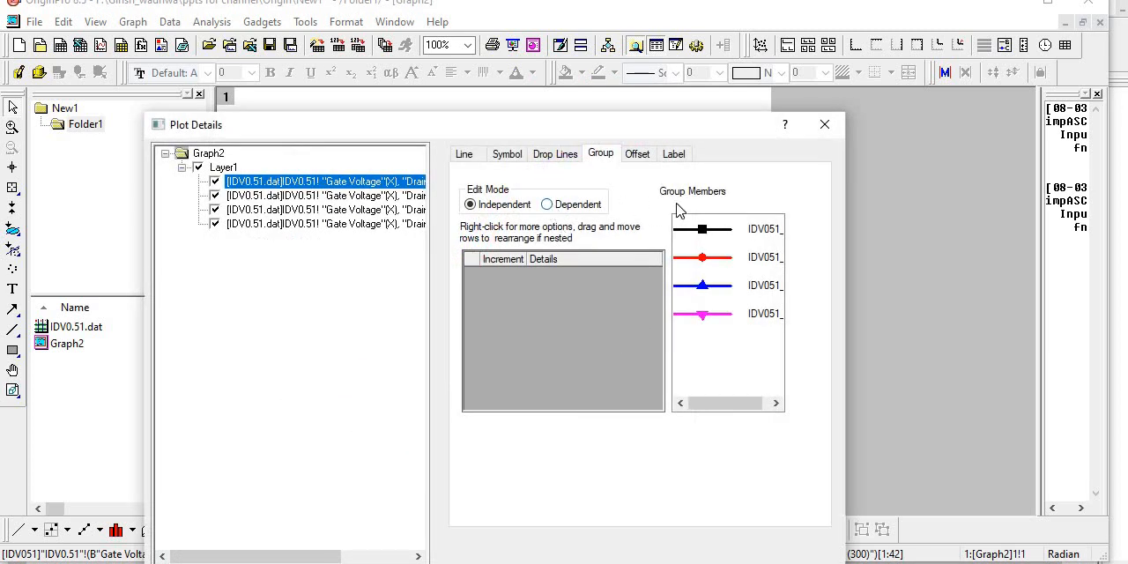
pyautogui.click(479, 155)
pyautogui.click(599, 278)
pyautogui.moveTo(623, 299)
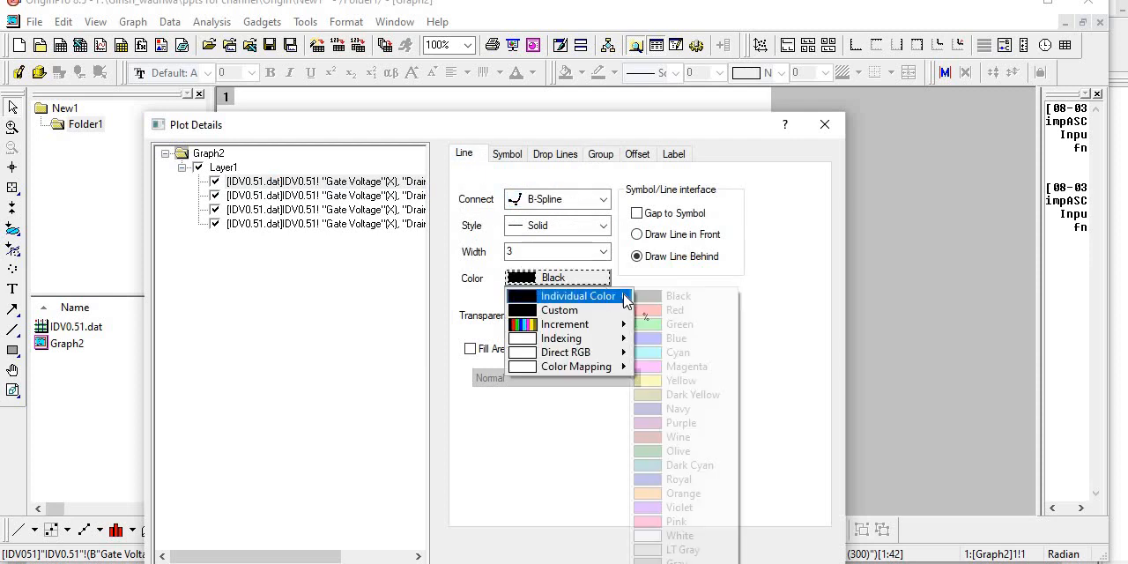
pyautogui.click(680, 395)
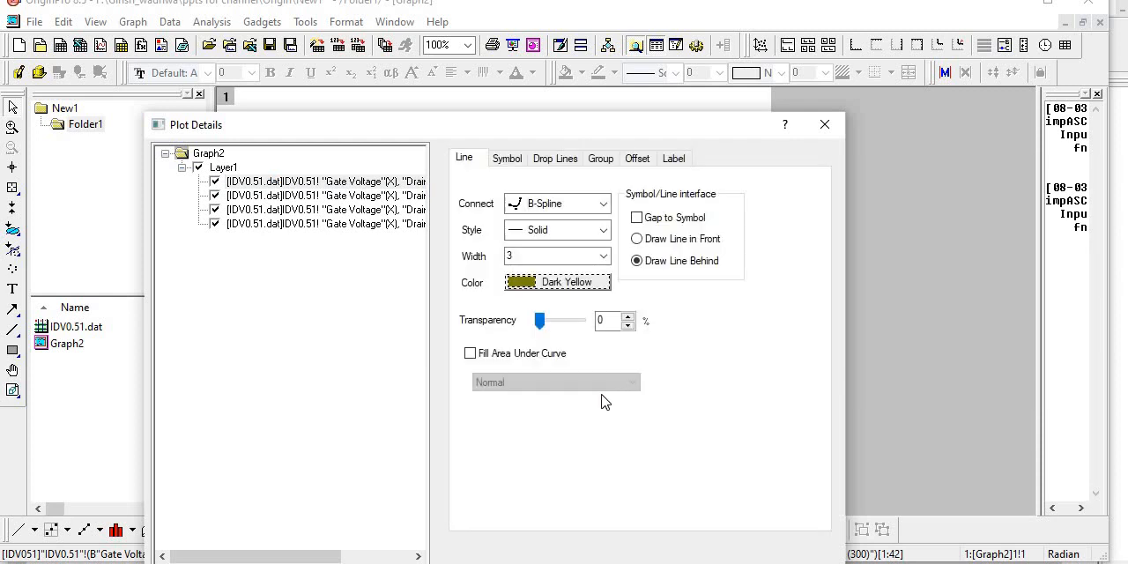
pyautogui.click(565, 229)
pyautogui.click(555, 319)
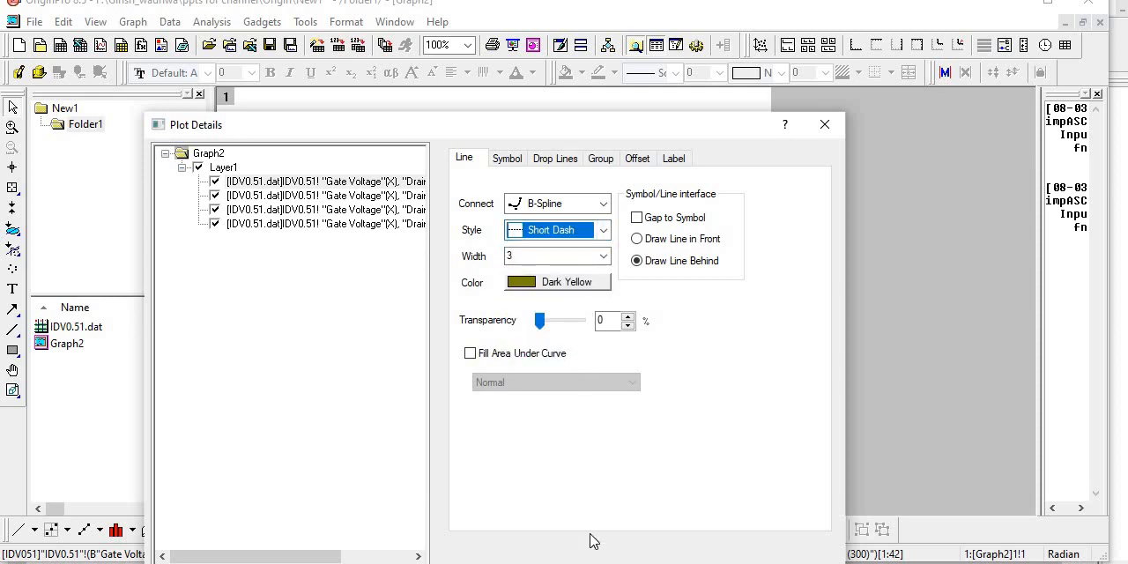
pyautogui.click(593, 539)
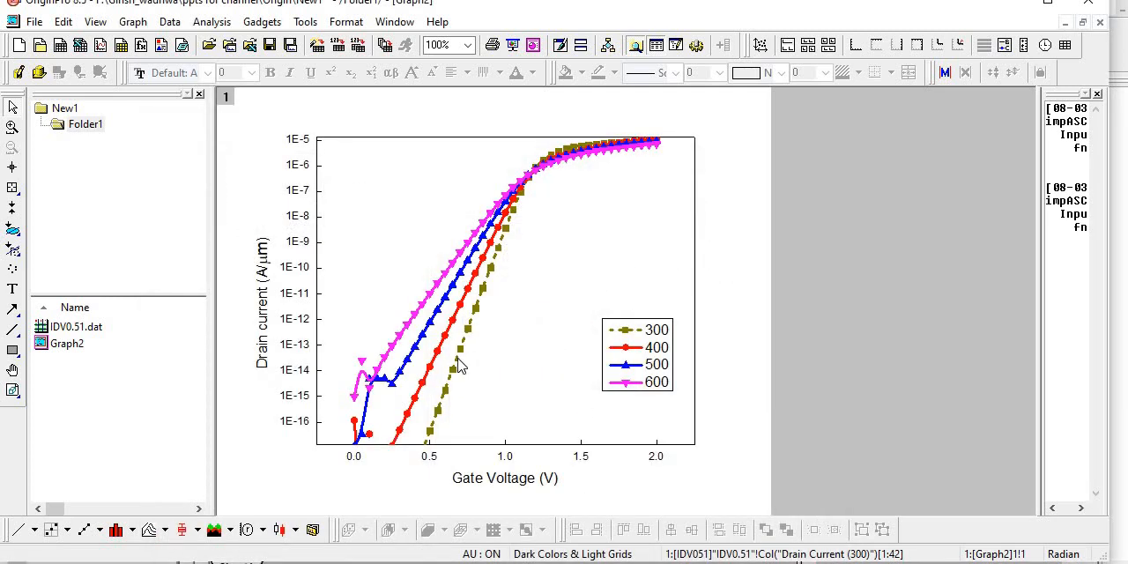
# - Change the 300 curve's symbol to the open right-pointing triangle crossed by an X
pyautogui.click(454, 363)
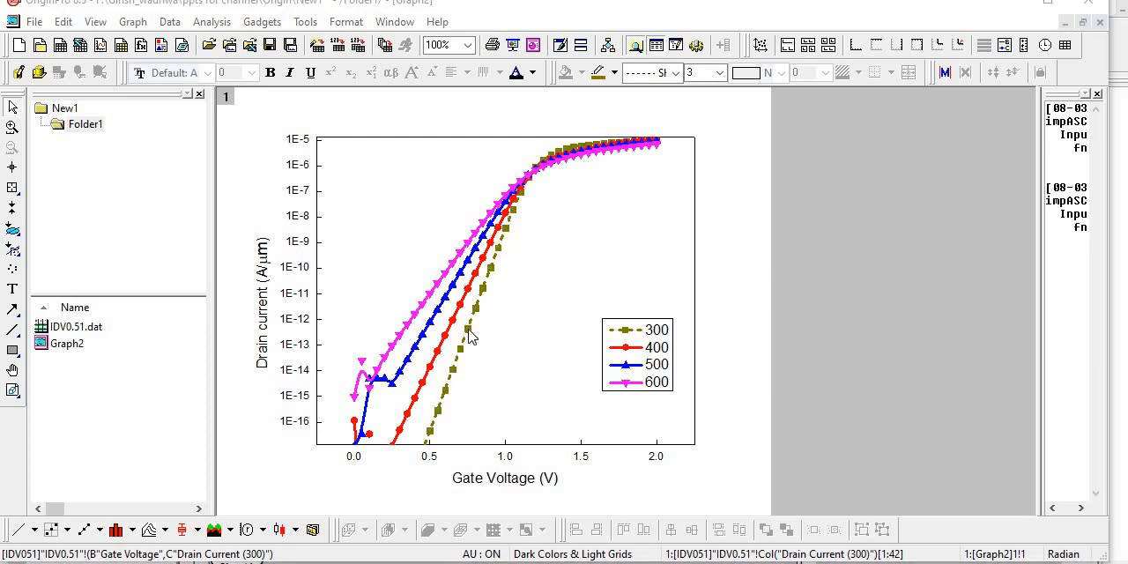
pyautogui.doubleClick(467, 335)
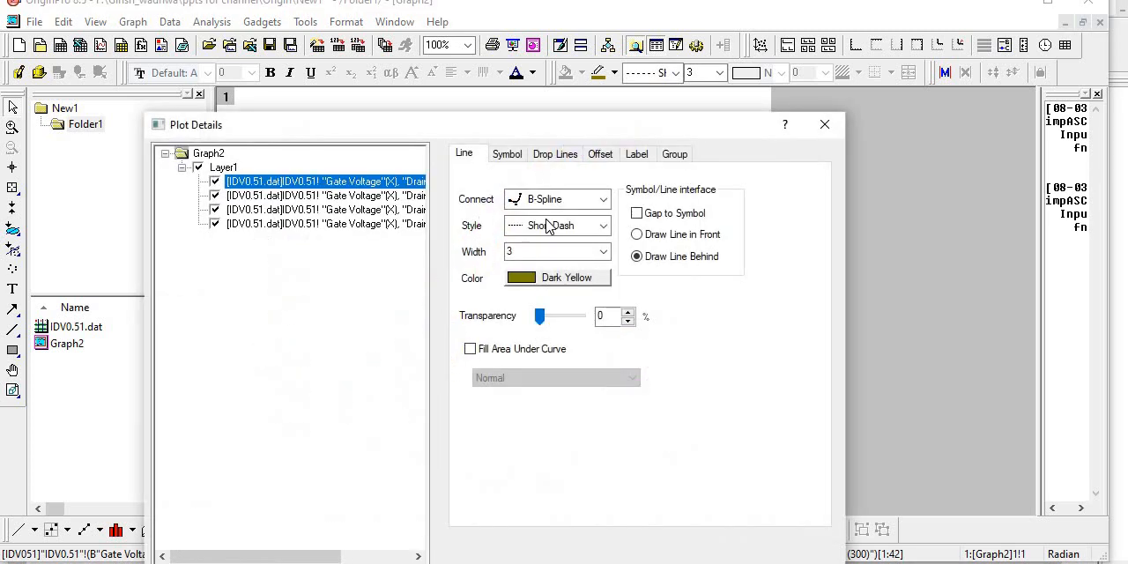
pyautogui.click(506, 156)
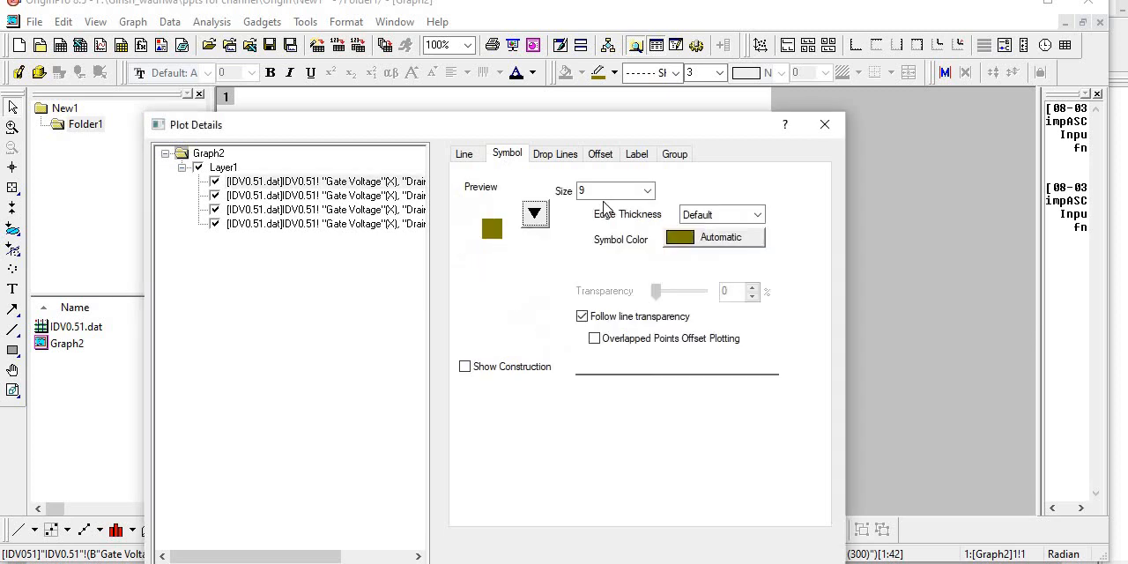
pyautogui.click(533, 215)
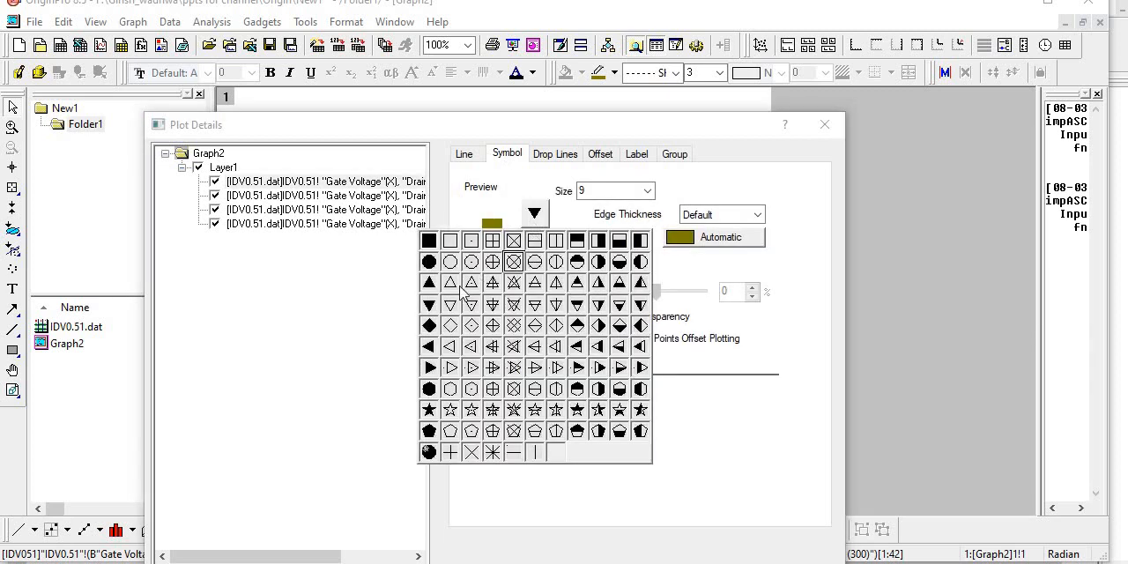
pyautogui.click(513, 367)
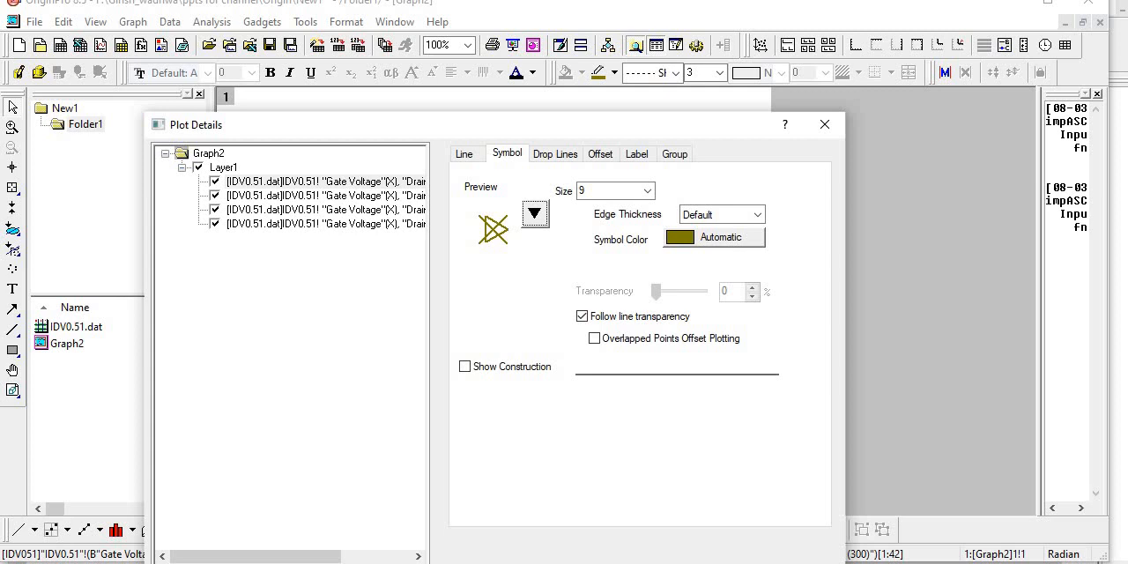
pyautogui.press('Return')
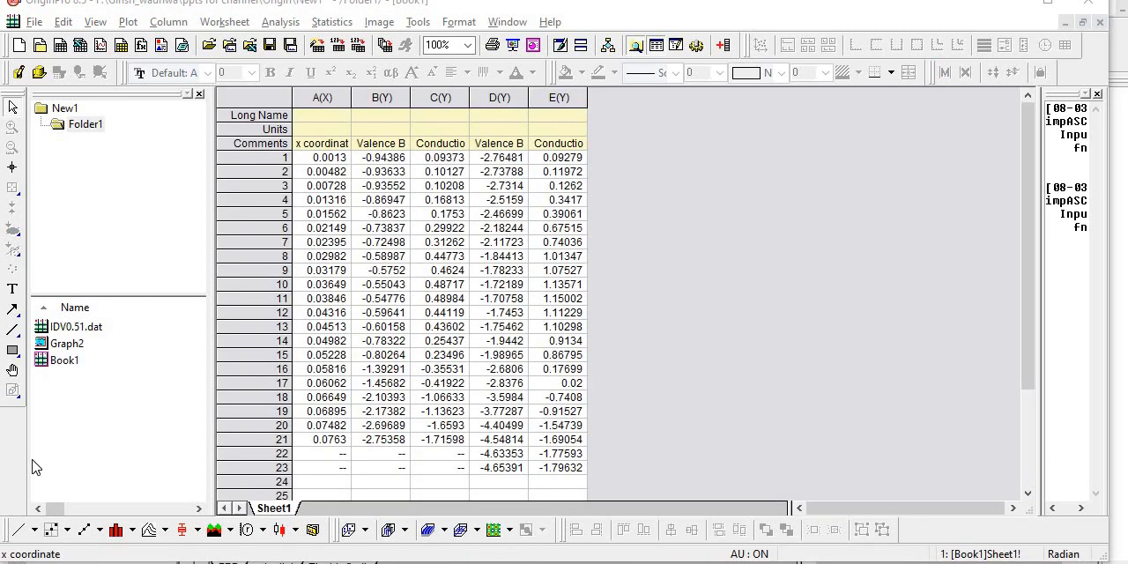
# - Plot all columns of the Book1 worksheet as a line graph
pyautogui.click(78, 356)
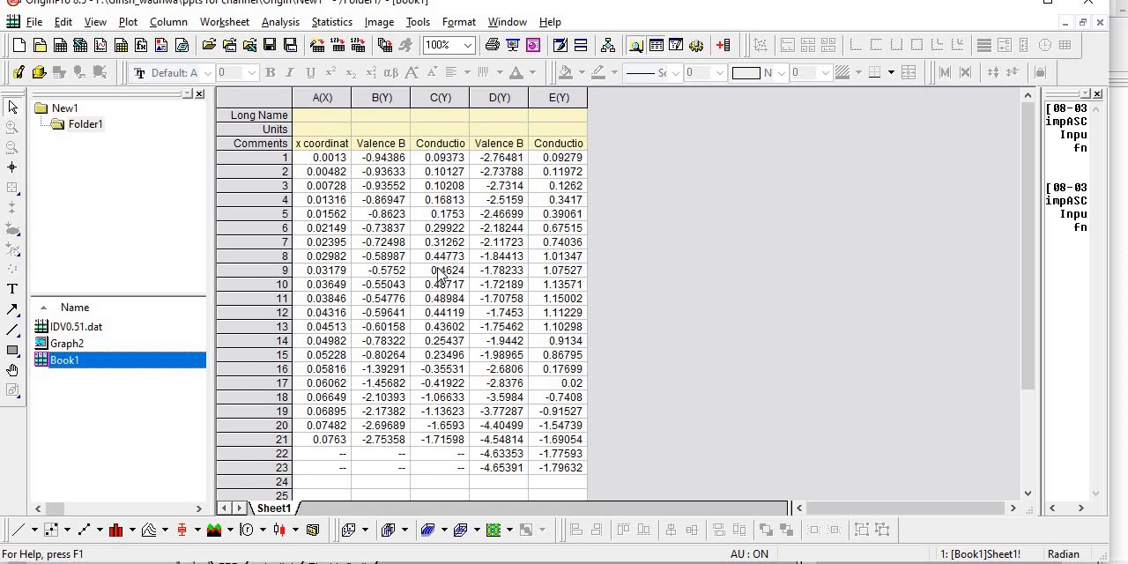
pyautogui.click(275, 94)
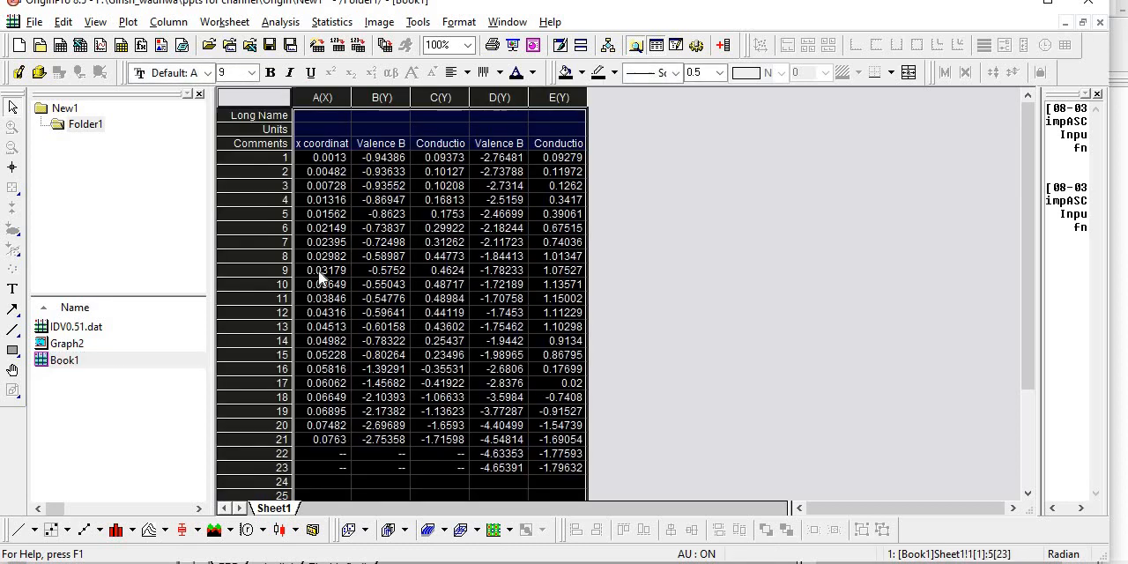
pyautogui.click(24, 534)
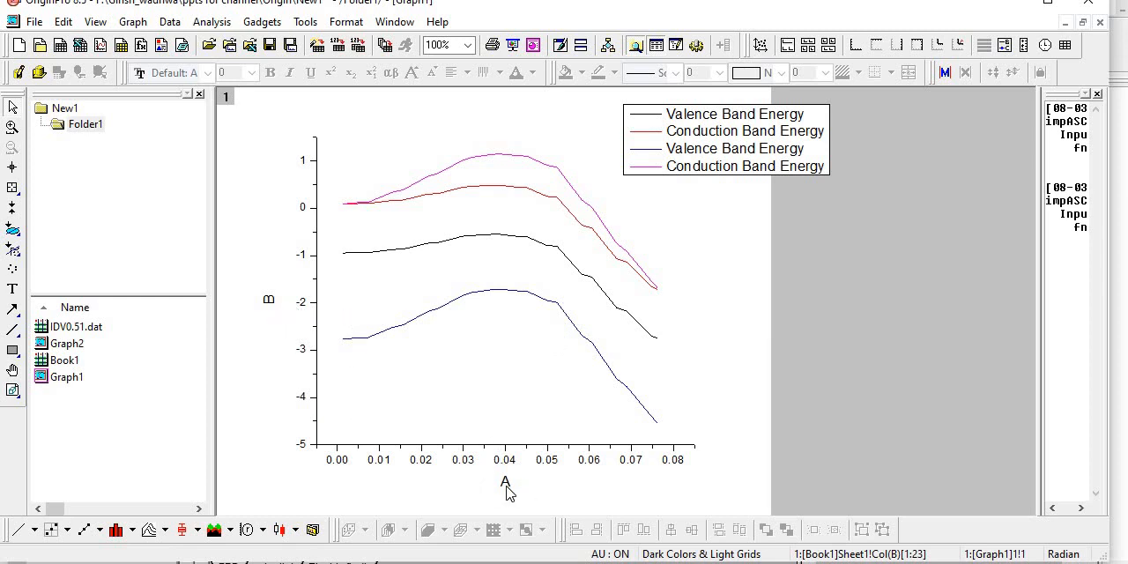
# - Check the Long Name cells of the Y columns in Book1 and return to Graph1
pyautogui.doubleClick(65, 361)
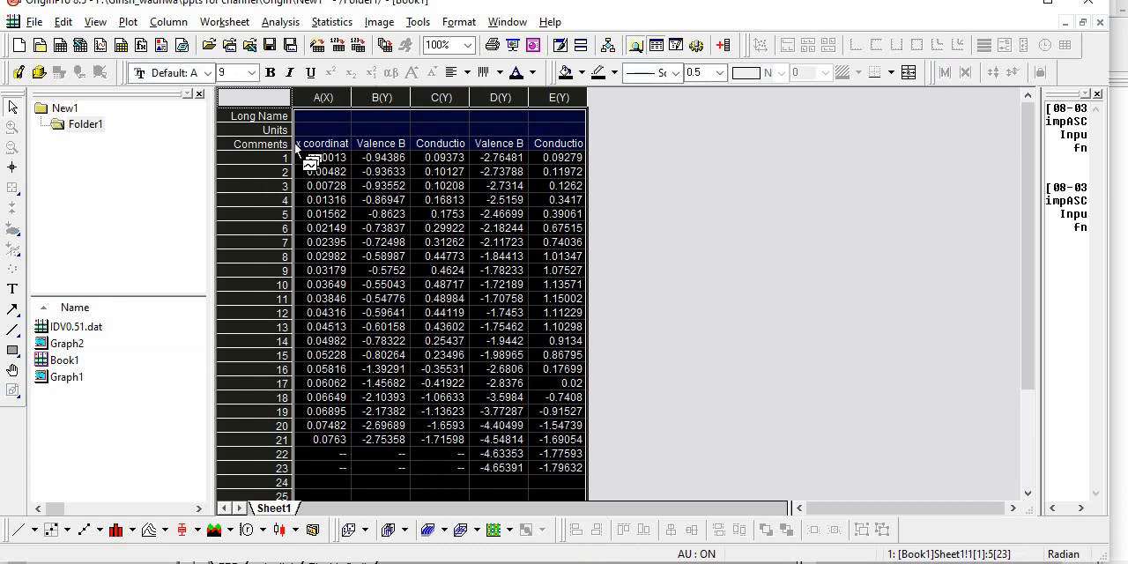
pyautogui.click(378, 116)
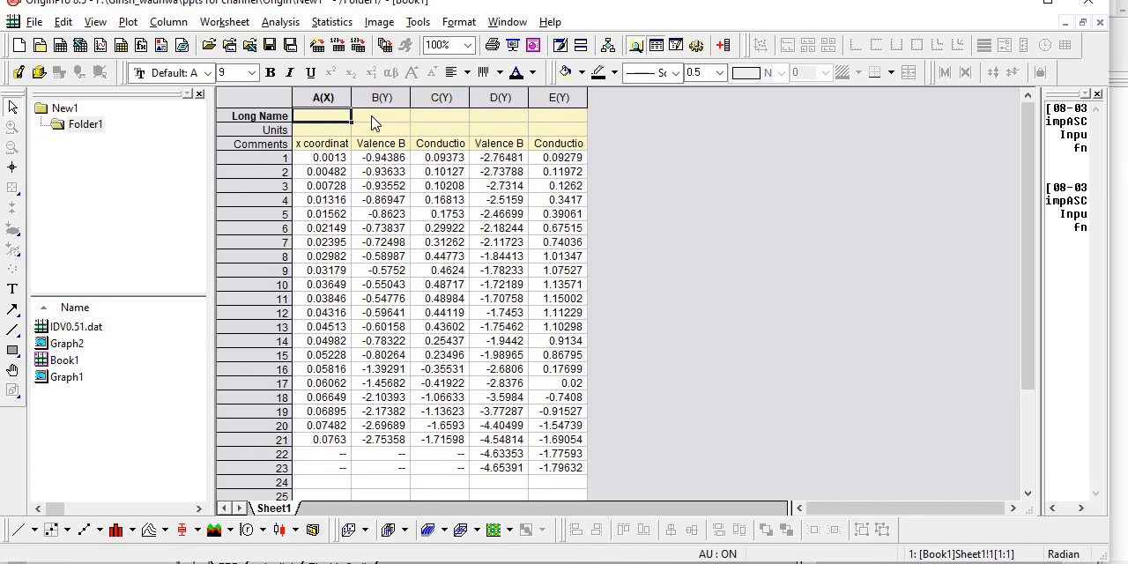
pyautogui.click(480, 119)
pyautogui.click(568, 124)
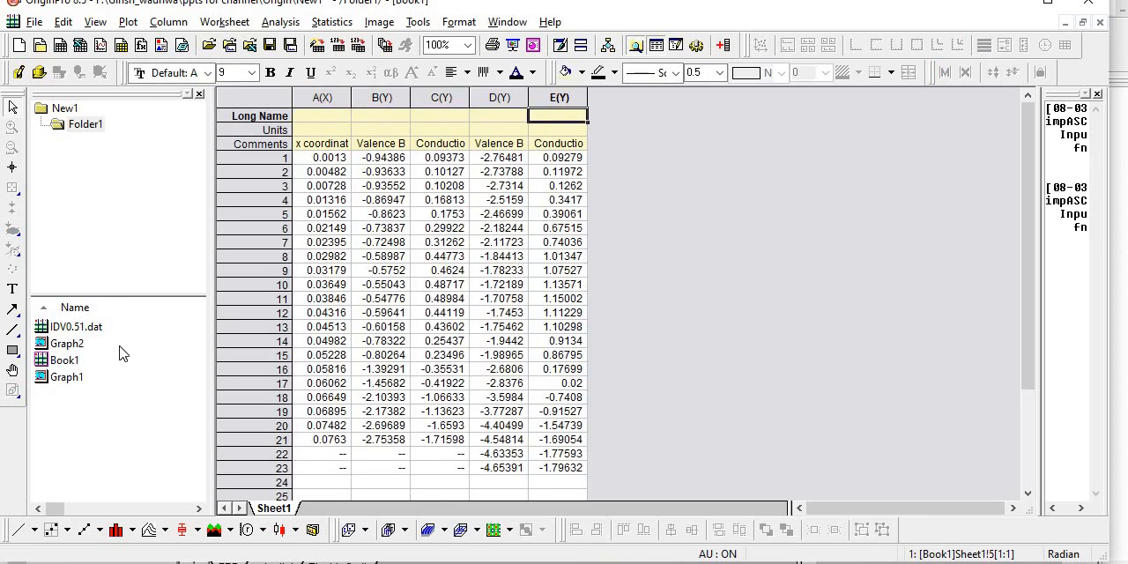
pyautogui.doubleClick(67, 377)
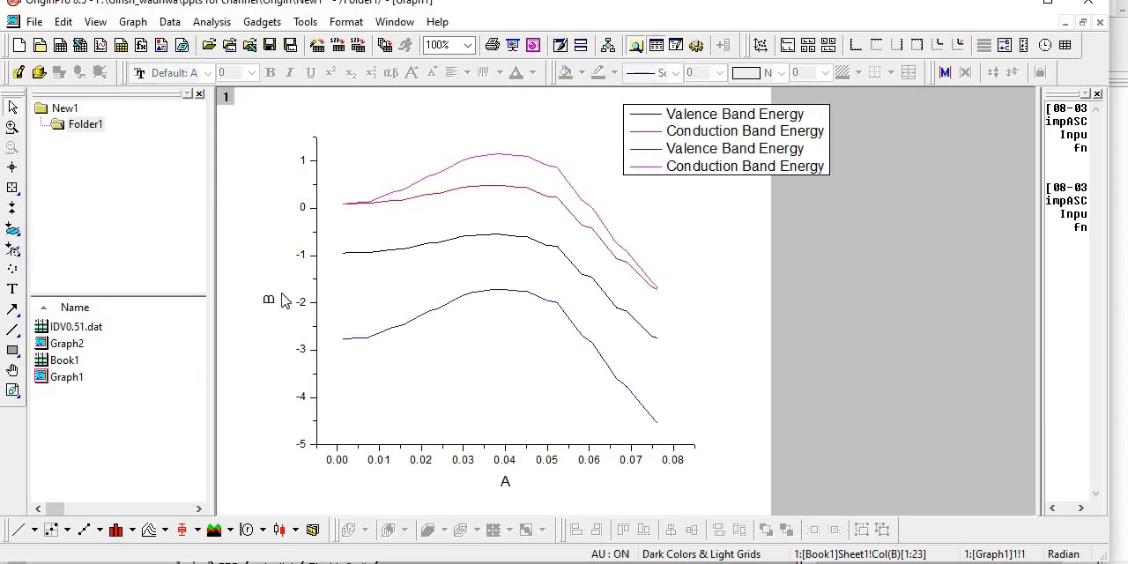
# - Replace the Y axis title of Graph1 with "Energy (eV)"
pyautogui.doubleClick(278, 300)
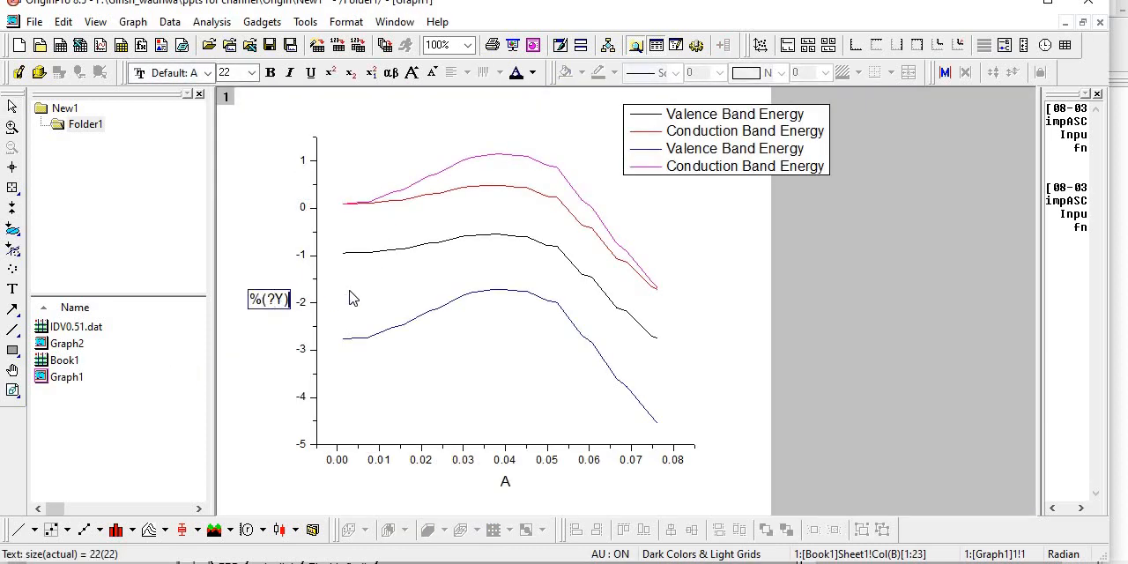
pyautogui.press('BackSpace')
pyautogui.press('BackSpace')
pyautogui.press('BackSpace')
pyautogui.press('BackSpace')
pyautogui.press('BackSpace')
pyautogui.write('Energy ')
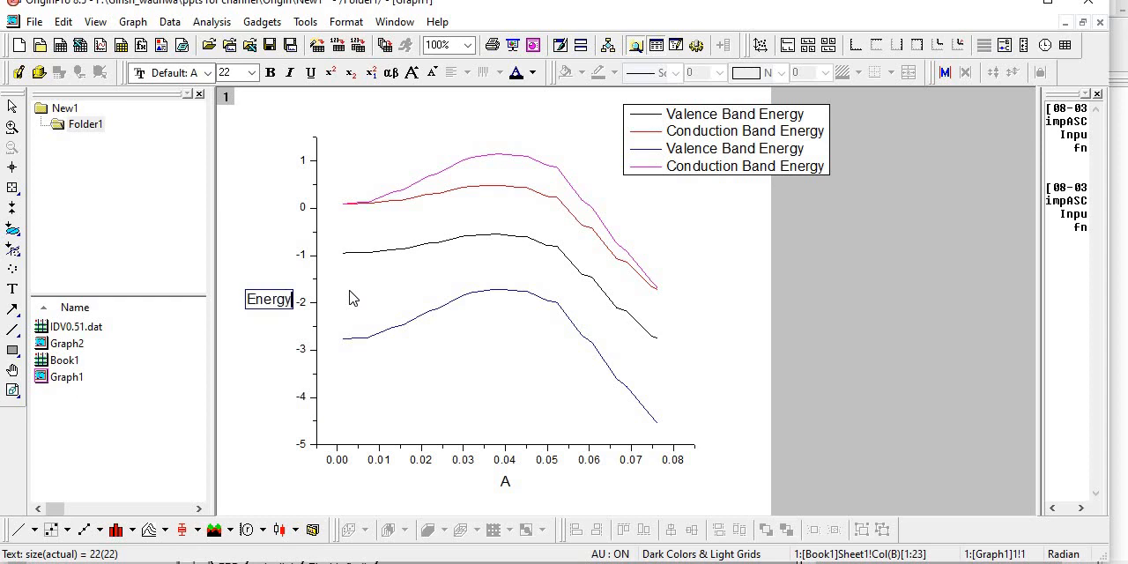
pyautogui.write('()')
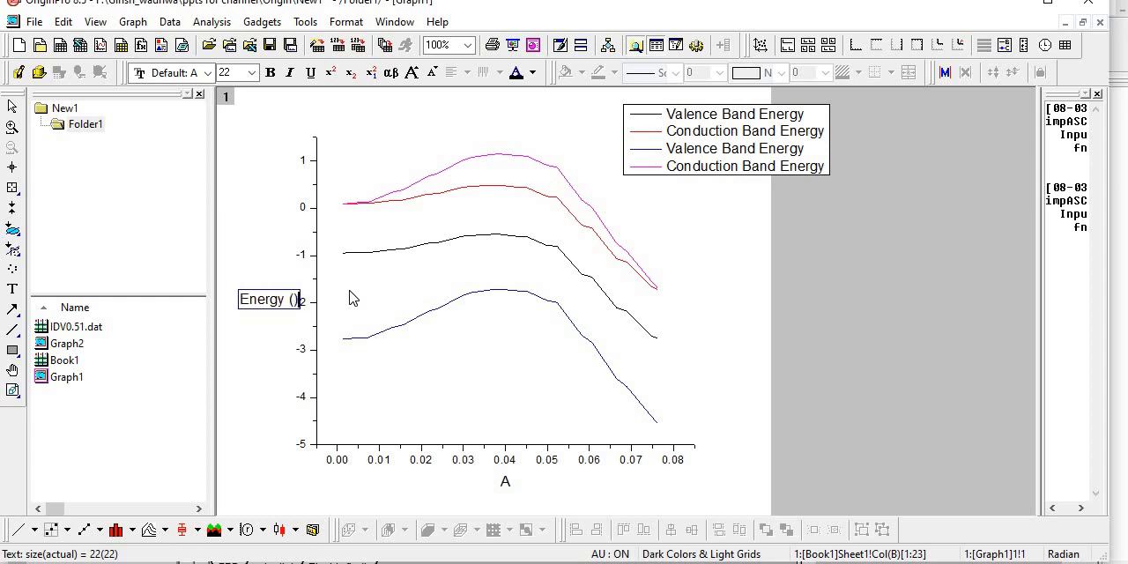
pyautogui.write('eV')
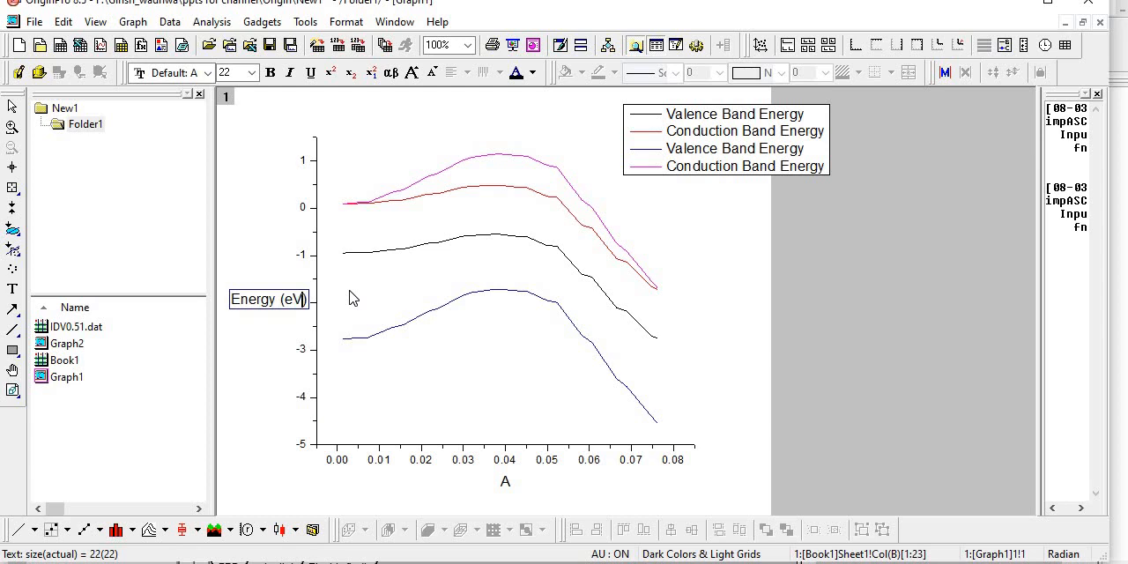
# - Finish editing the Y axis title and replace the X axis title of Graph1 with "Location along the device (nm)"
pyautogui.click(259, 358)
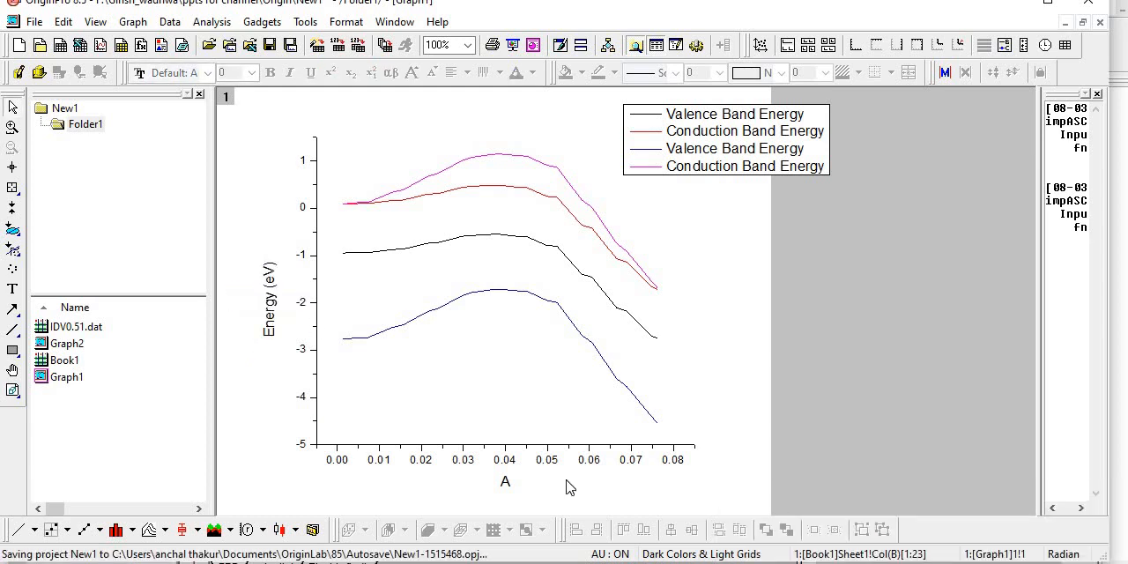
pyautogui.click(506, 483)
pyautogui.click(507, 486)
pyautogui.press('Right')
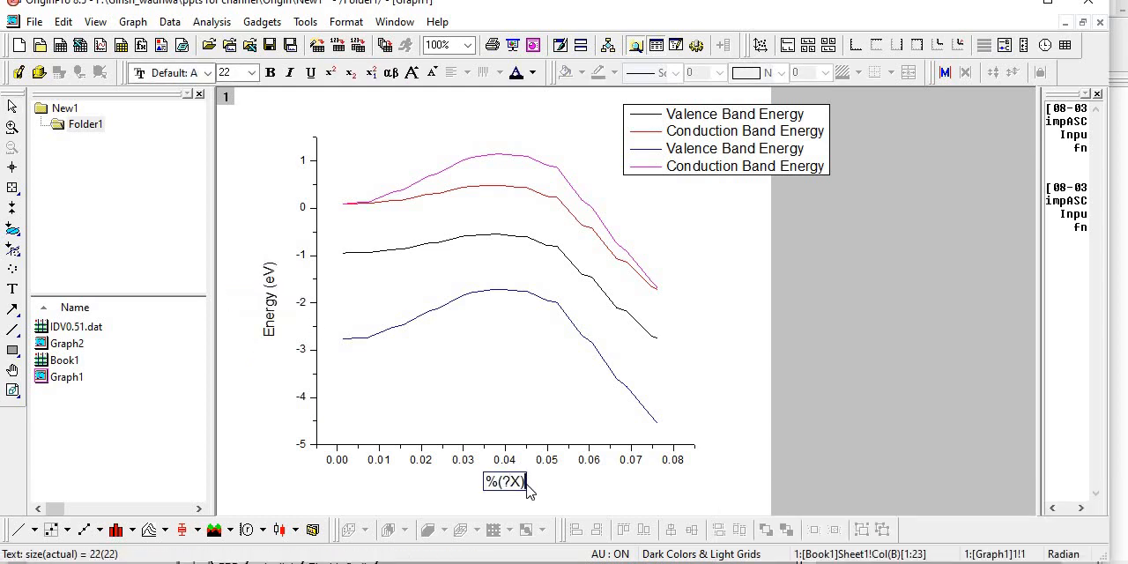
pyautogui.press('BackSpace')
pyautogui.press('BackSpace')
pyautogui.press('BackSpace')
pyautogui.press('BackSpace')
pyautogui.press('BackSpace')
pyautogui.write('Locatio')
pyautogui.write('n alon')
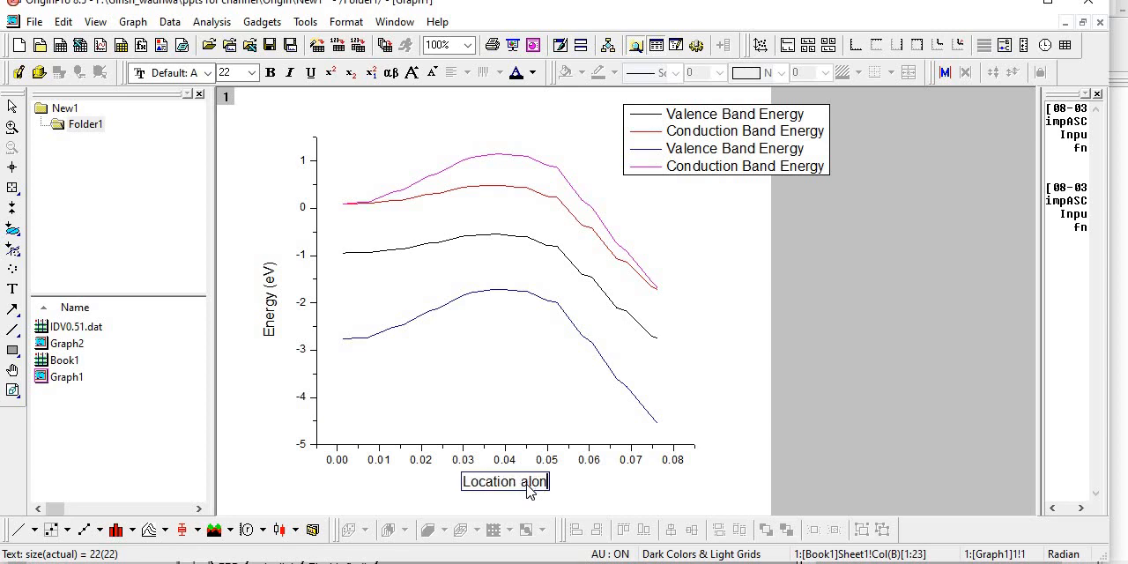
pyautogui.write('g the de')
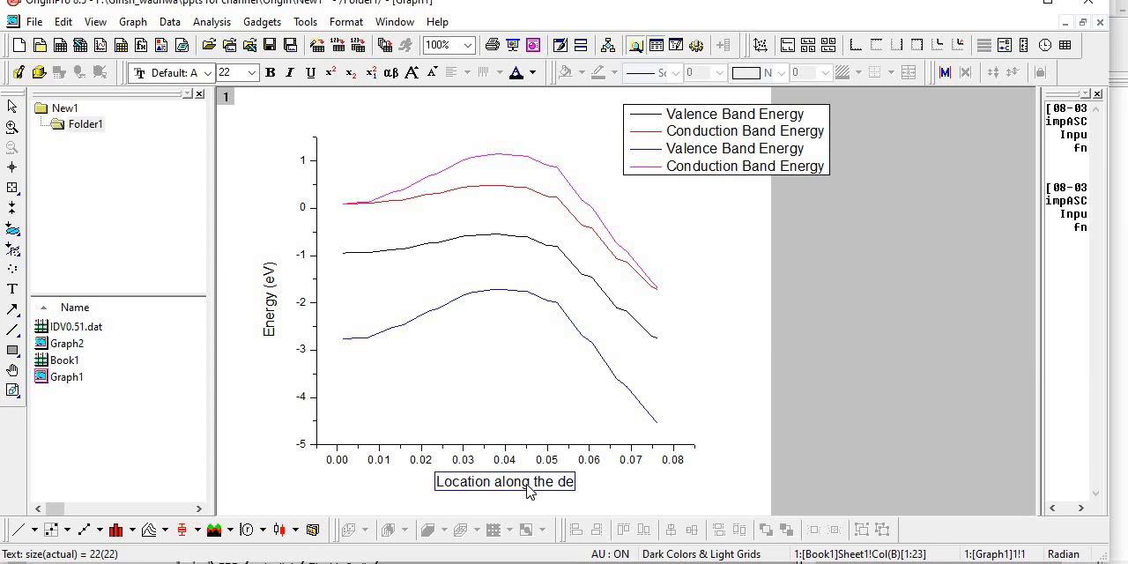
pyautogui.write('vice')
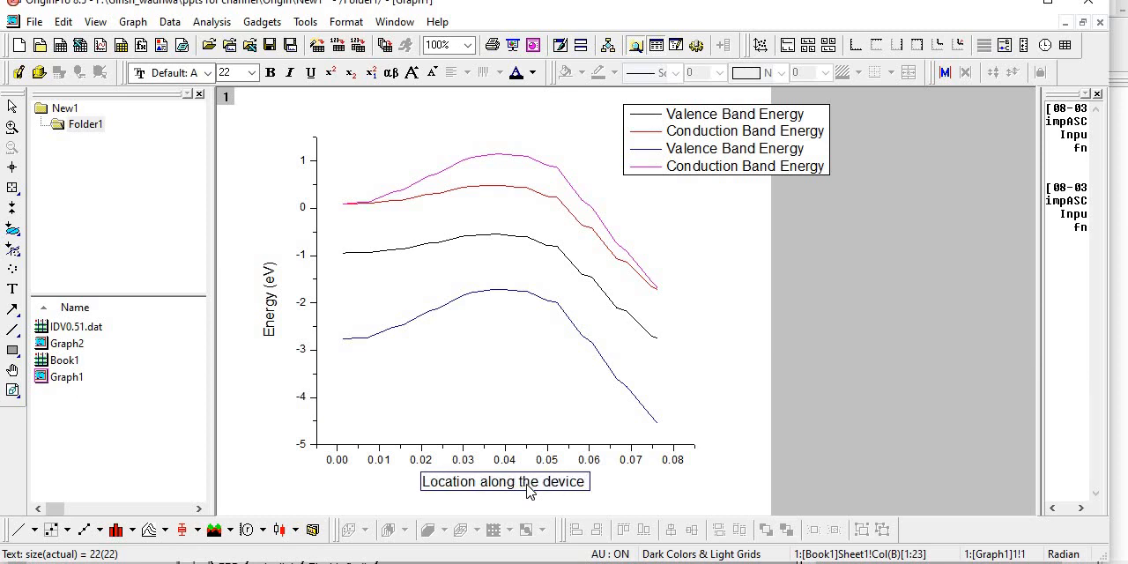
pyautogui.write(' (nm)')
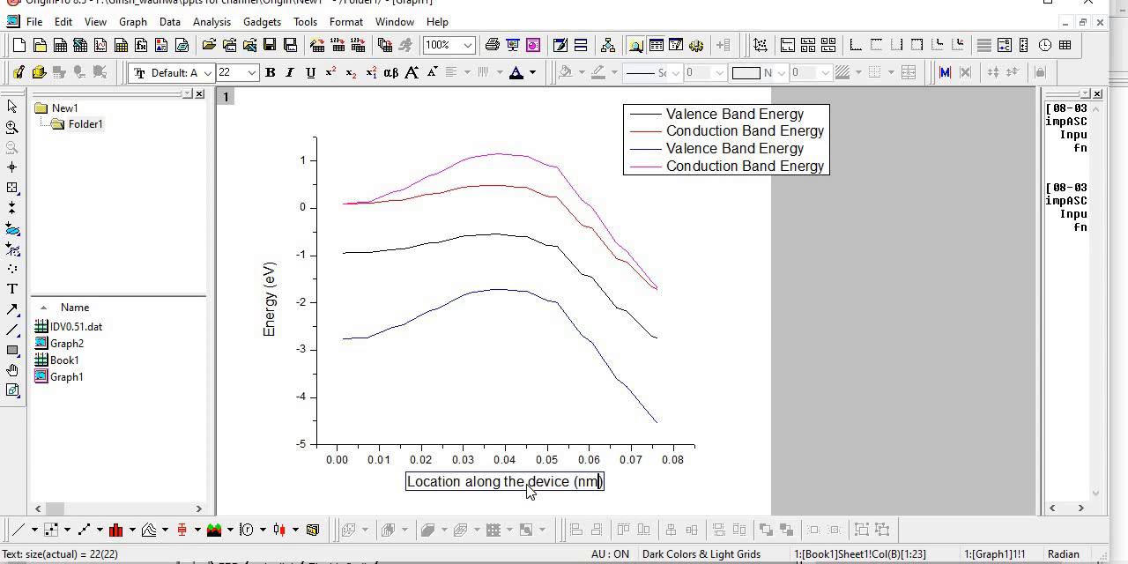
pyautogui.click(650, 504)
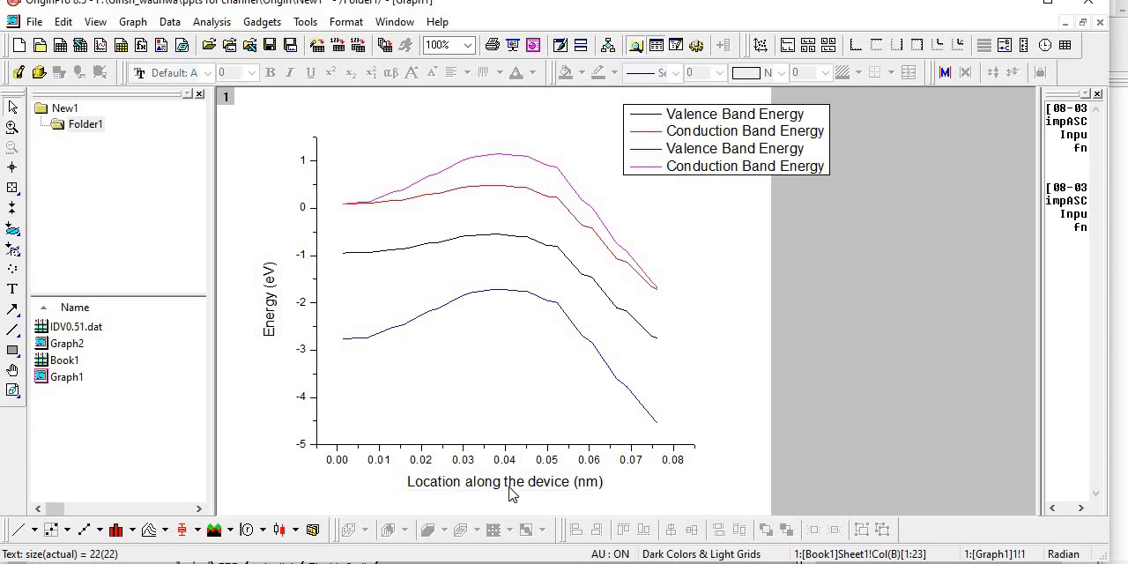